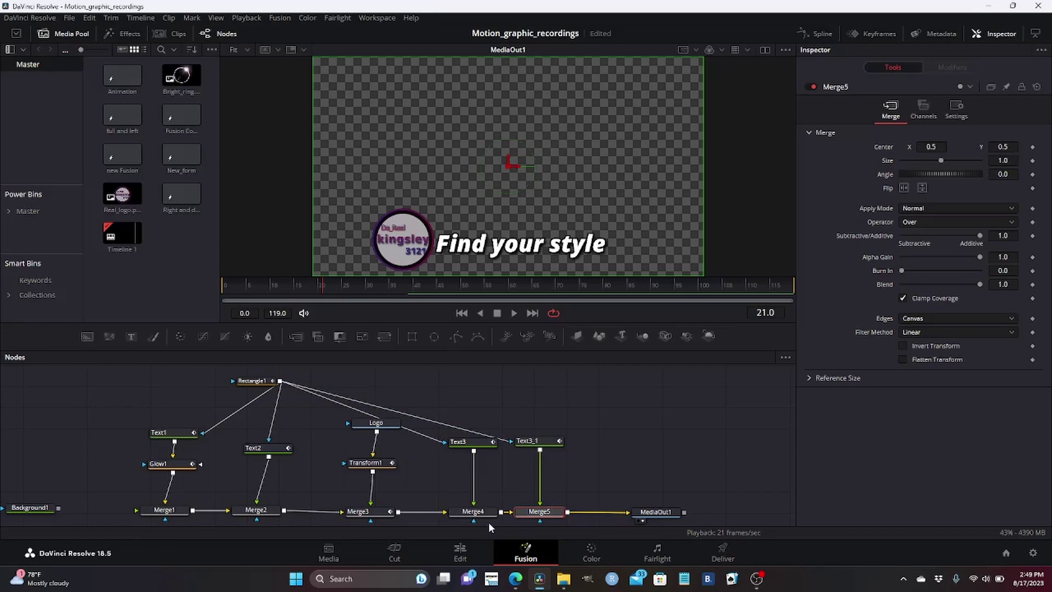
- On the Edit page, create a new Fusion composition clip named "find your style" in the Master bin
{"action": "left_click", "coordinate": [467, 550]}
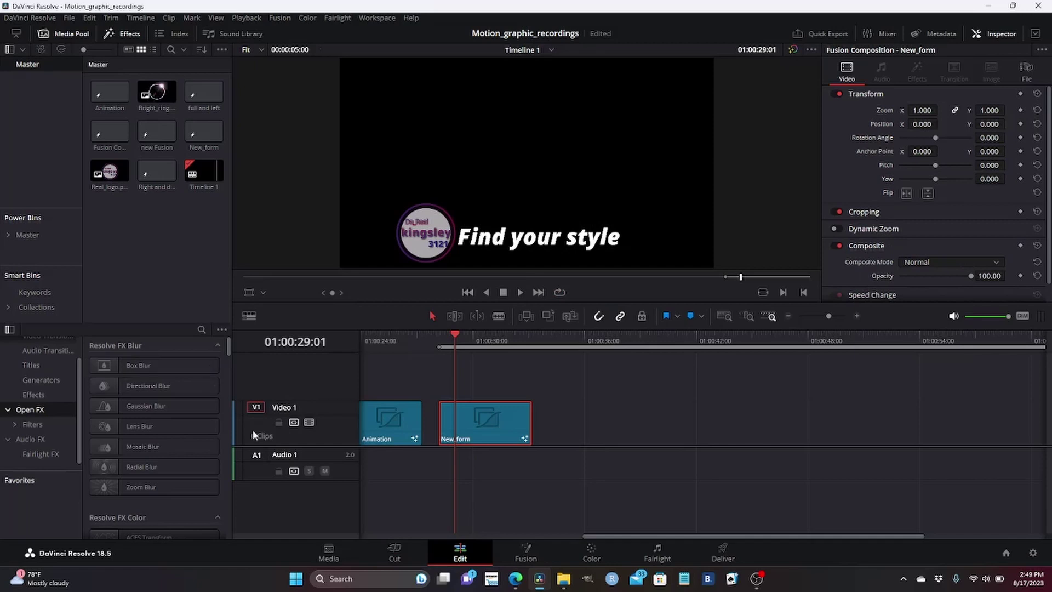
{"action": "right_click", "coordinate": [146, 241]}
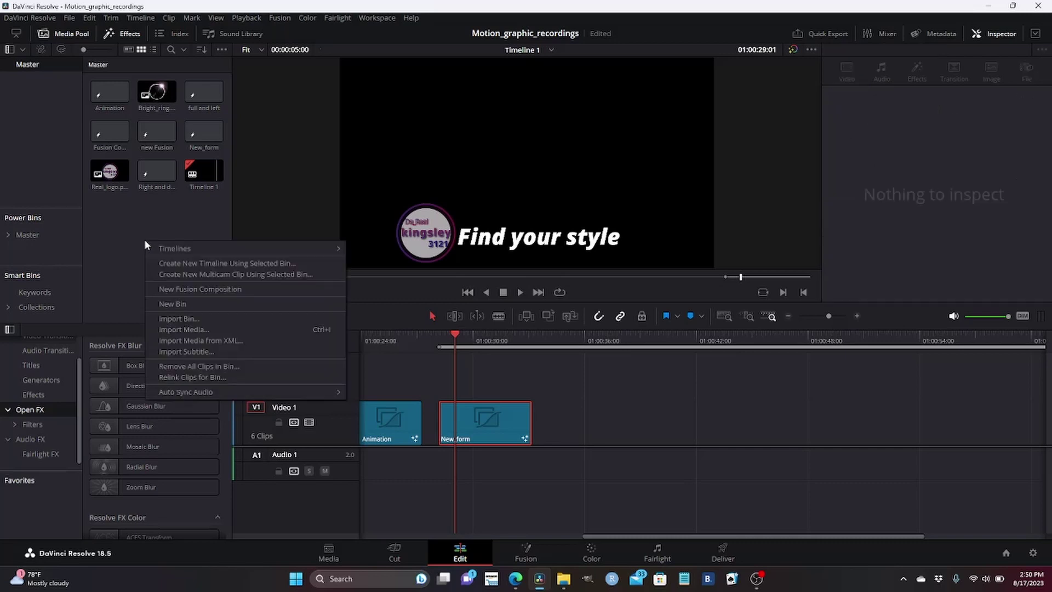
{"action": "left_click", "coordinate": [189, 289]}
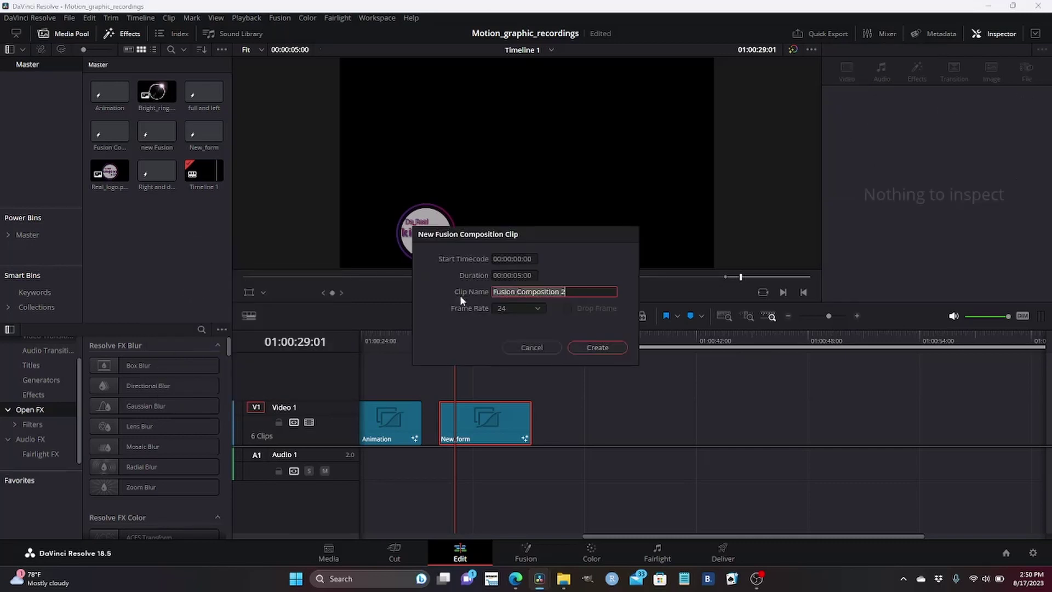
{"action": "key", "text": "BackSpace"}
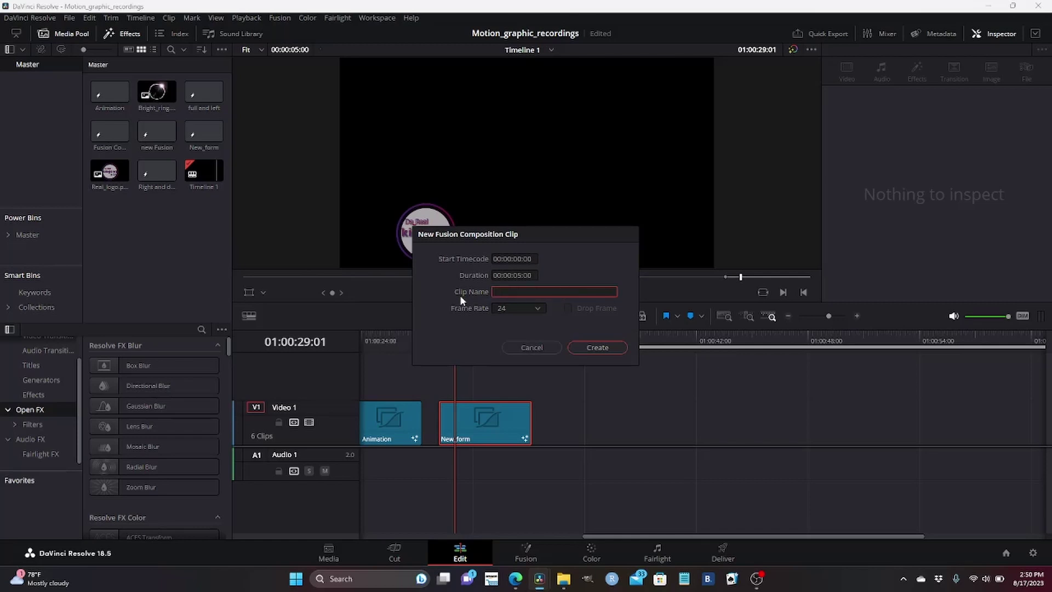
{"action": "type", "text": "find your style"}
{"action": "left_click", "coordinate": [588, 349]}
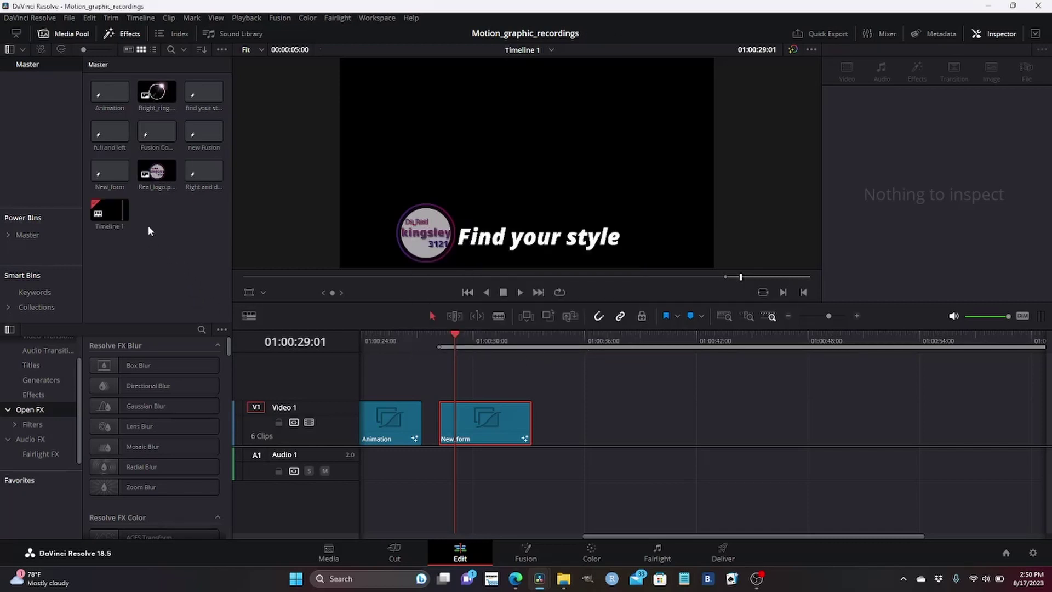
- Place the "find your style" clip after New_form on Video 1, park the playhead over it, and open it in Fusion
{"action": "left_click", "coordinate": [208, 95]}
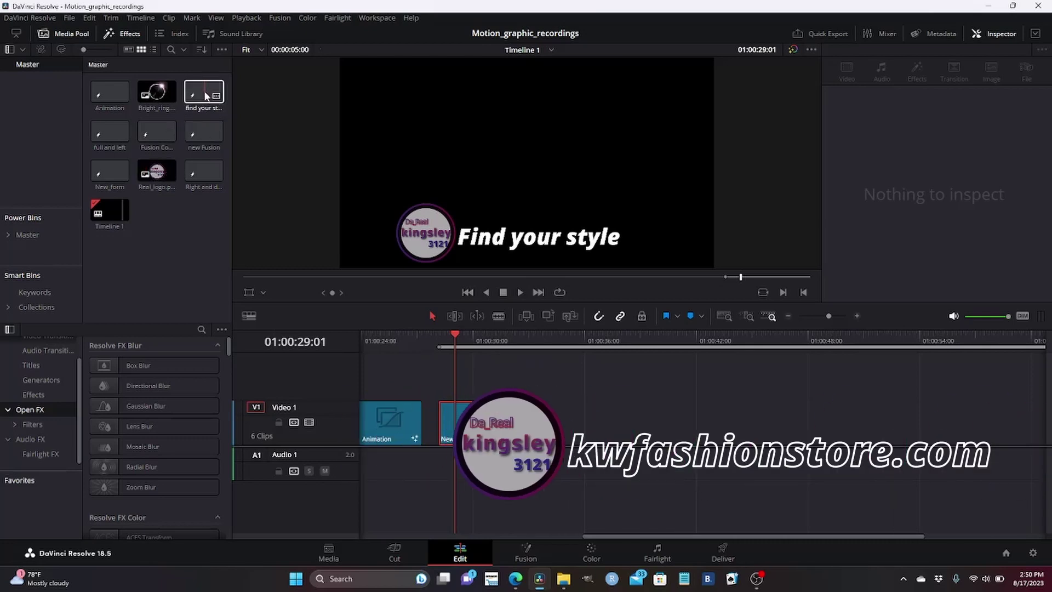
{"action": "left_click_drag", "start_coordinate": [204, 93], "coordinate": [552, 426]}
{"action": "left_click", "coordinate": [582, 423]}
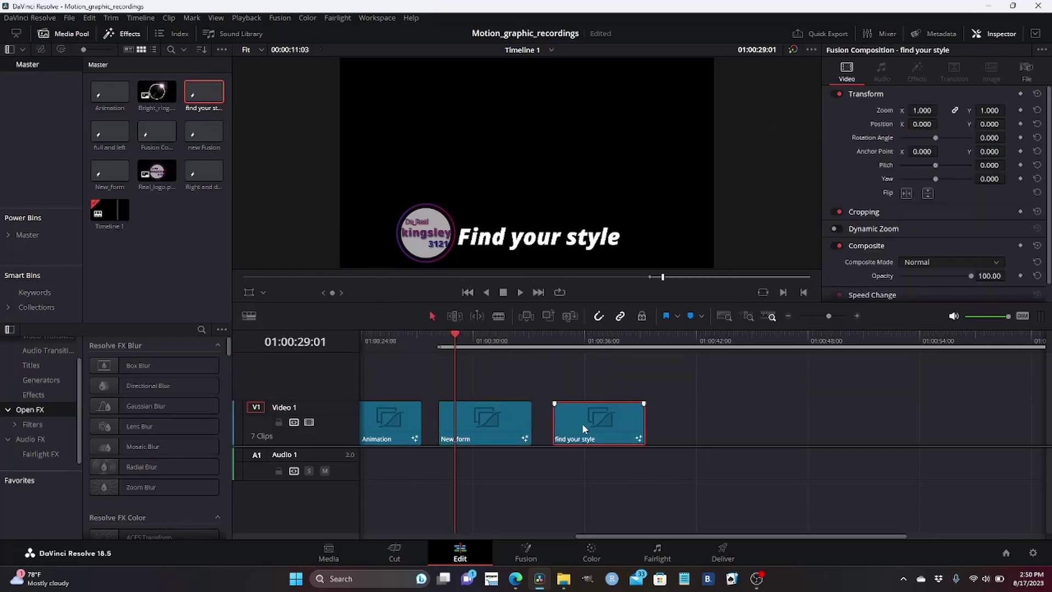
{"action": "left_click", "coordinate": [583, 341]}
{"action": "left_click_drag", "start_coordinate": [584, 342], "coordinate": [576, 348]}
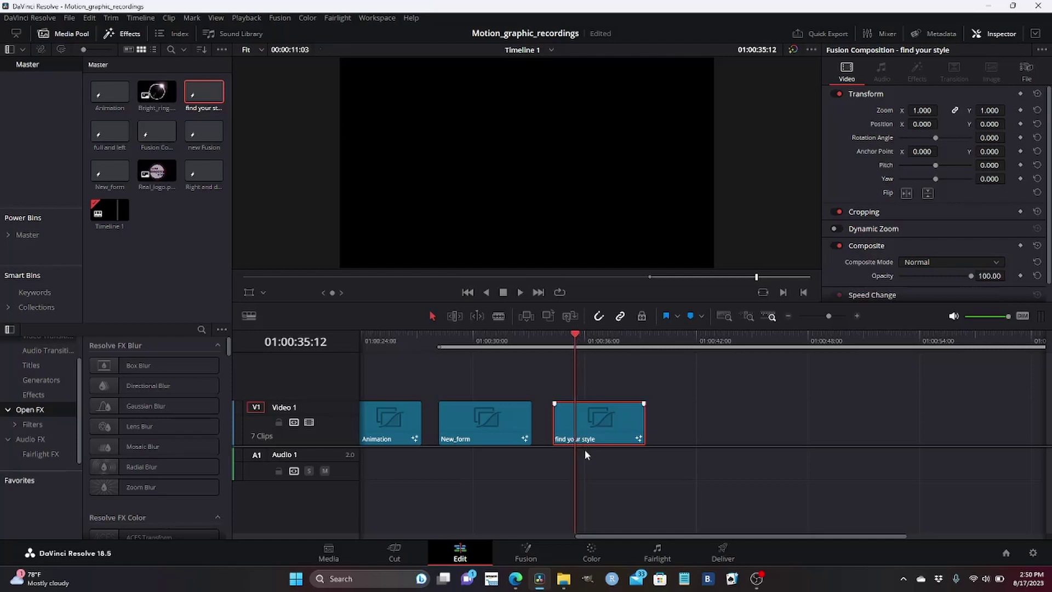
{"action": "left_click", "coordinate": [526, 549]}
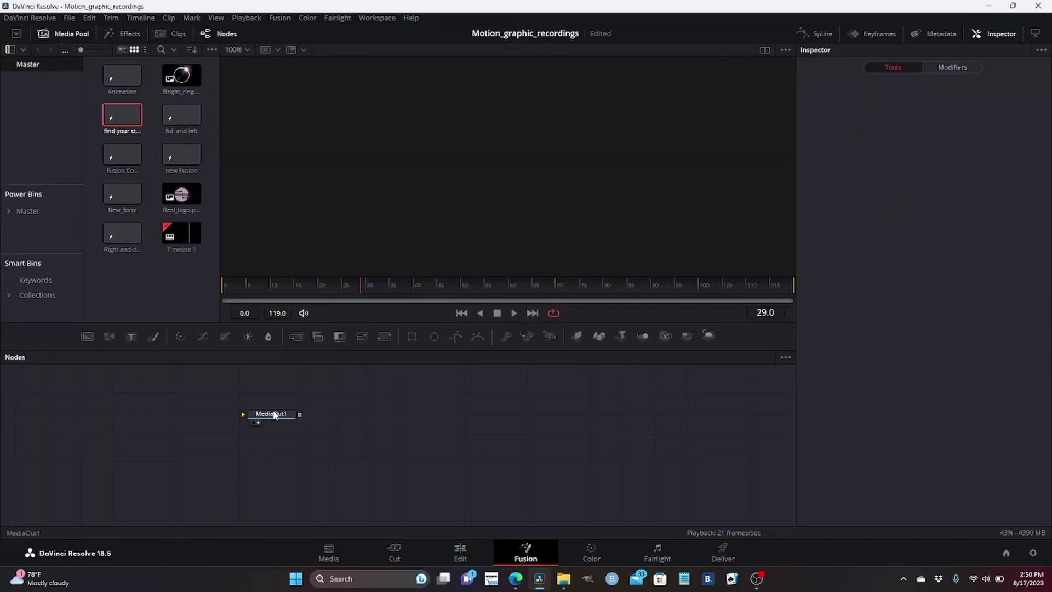
- Add a Background node to the composition and connect its output to MediaOut1, leaving space between the two nodes
{"action": "left_click_drag", "start_coordinate": [275, 414], "coordinate": [508, 448]}
{"action": "left_click", "coordinate": [475, 453]}
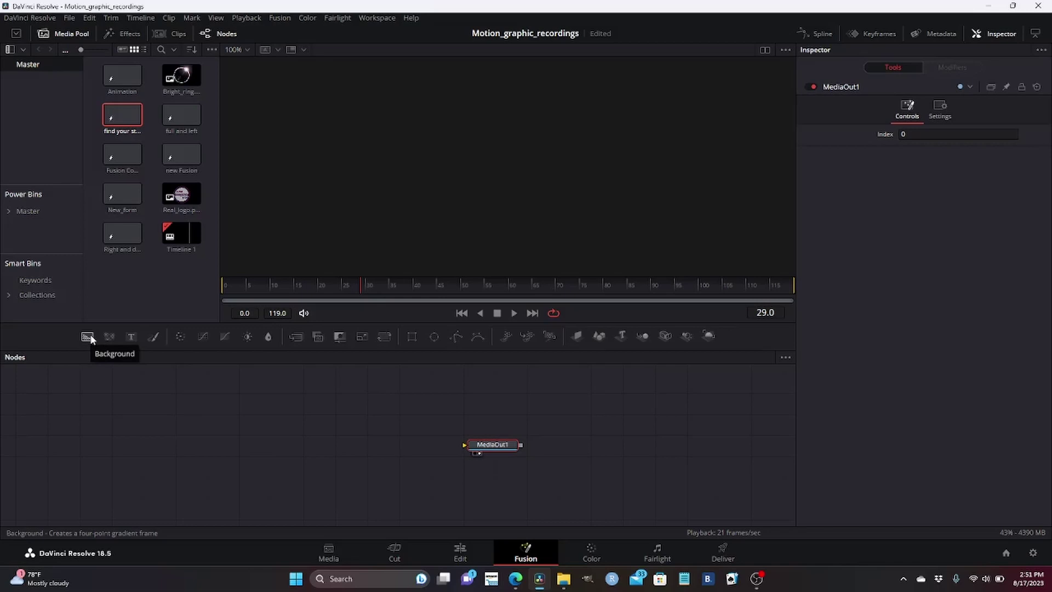
{"action": "left_click_drag", "start_coordinate": [91, 336], "coordinate": [98, 385]}
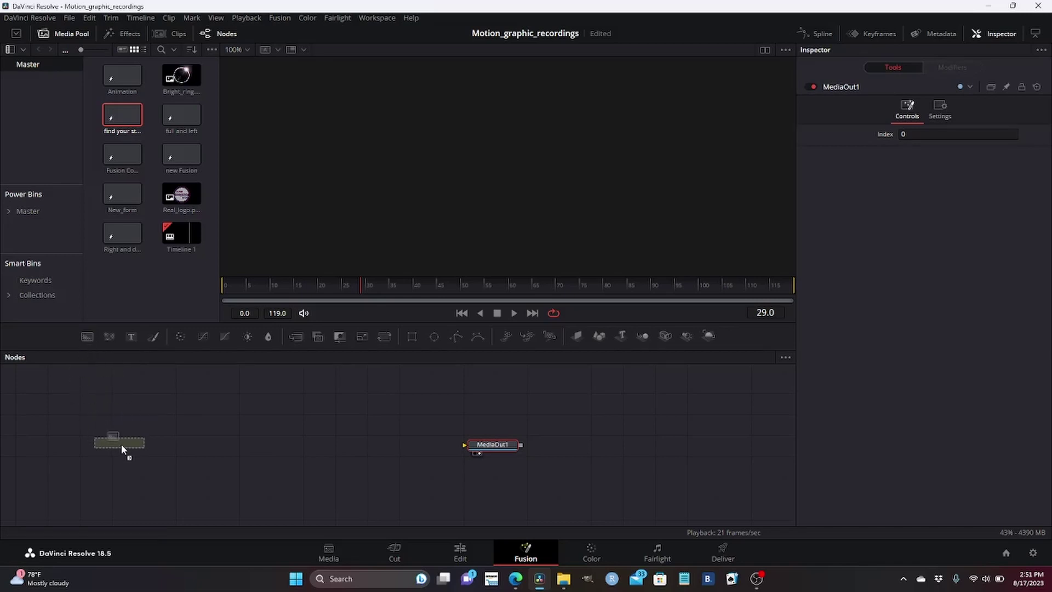
{"action": "left_click_drag", "start_coordinate": [162, 455], "coordinate": [214, 447]}
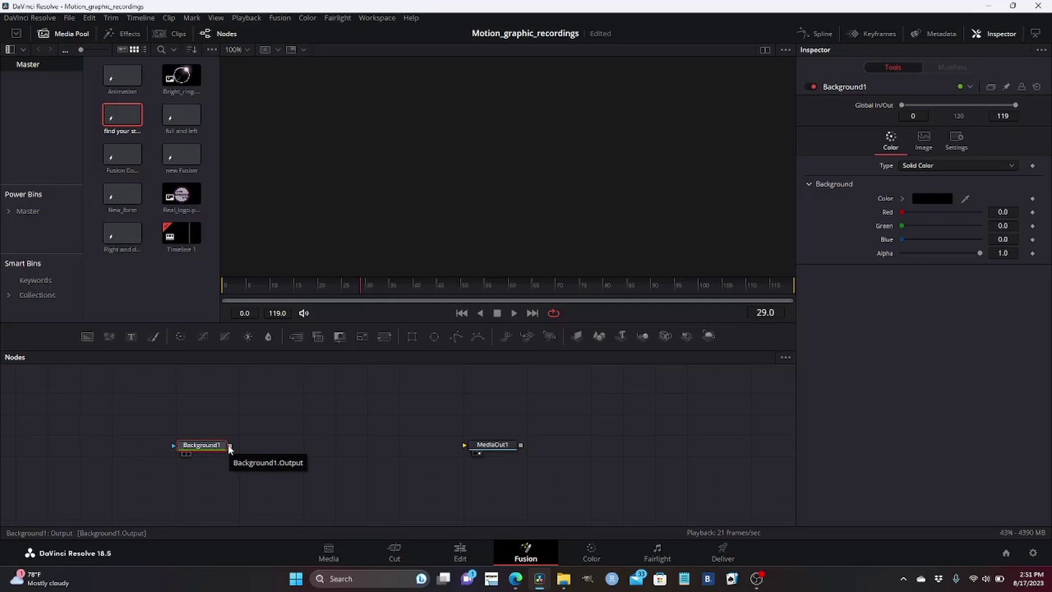
{"action": "left_click_drag", "start_coordinate": [231, 447], "coordinate": [491, 456]}
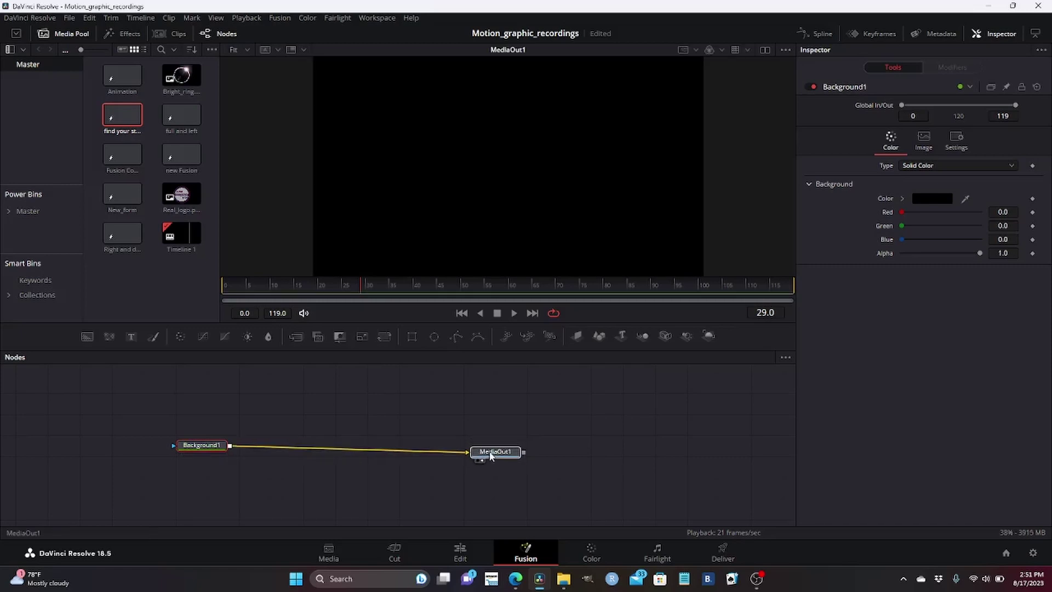
{"action": "left_click_drag", "start_coordinate": [205, 445], "coordinate": [207, 449]}
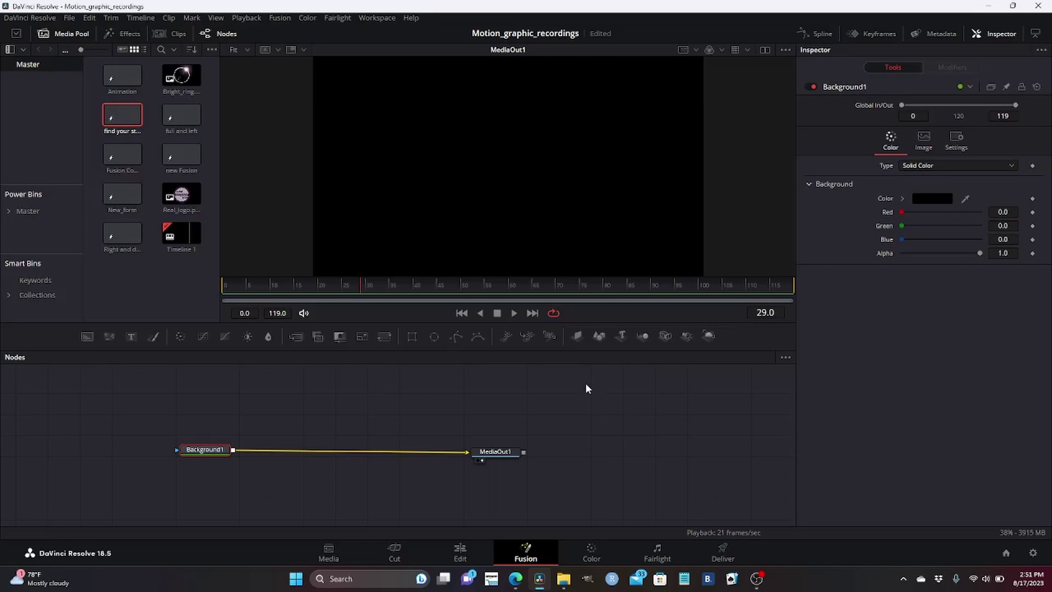
- Set the Background node's solid color to green #257658
{"action": "left_click", "coordinate": [936, 198]}
{"action": "left_click", "coordinate": [572, 243]}
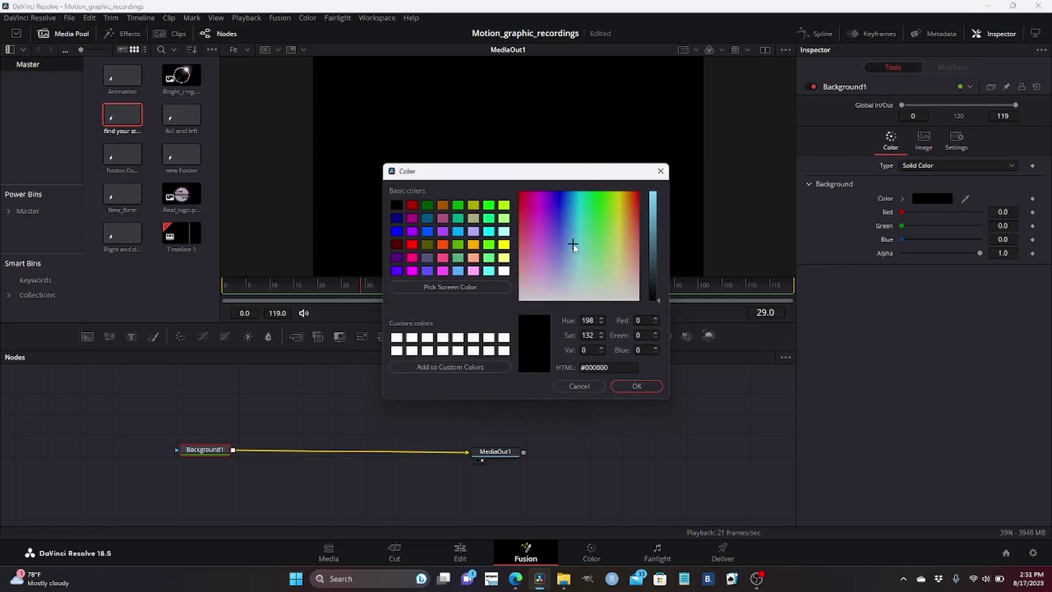
{"action": "left_click", "coordinate": [654, 263]}
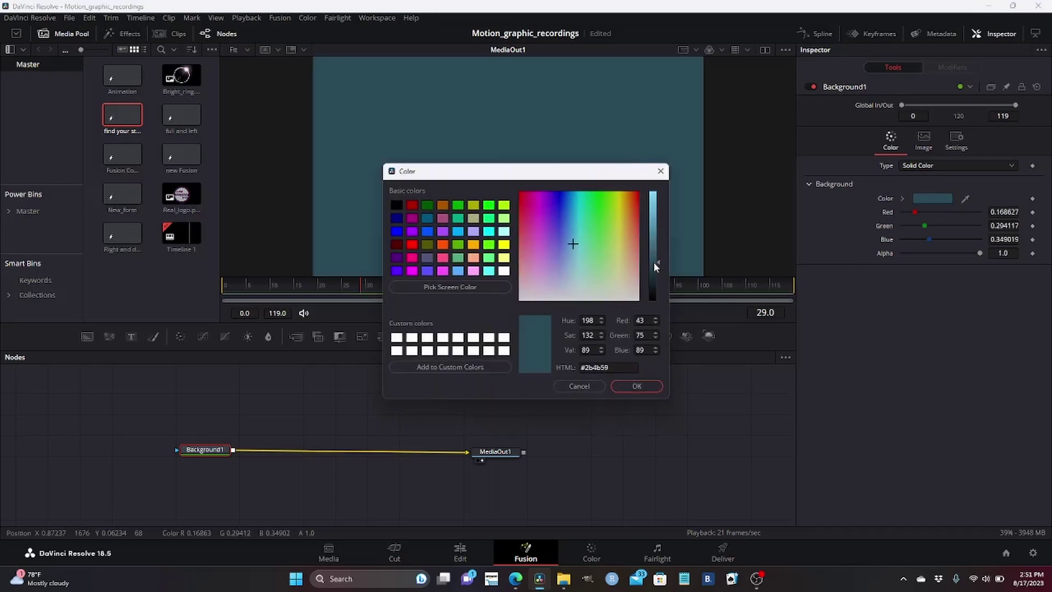
{"action": "left_click", "coordinate": [585, 225]}
{"action": "left_click", "coordinate": [654, 251]}
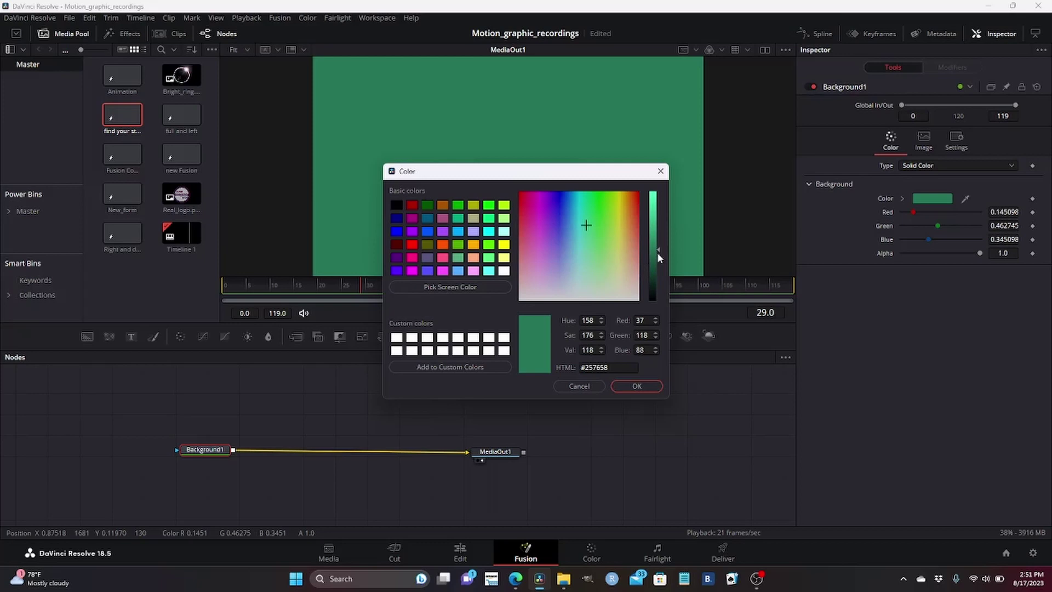
{"action": "left_click", "coordinate": [627, 387]}
- Merge a new Text node over the background and arrange the Background, Text, Merge and MediaOut nodes neatly
{"action": "left_click_drag", "start_coordinate": [212, 450], "coordinate": [184, 444]}
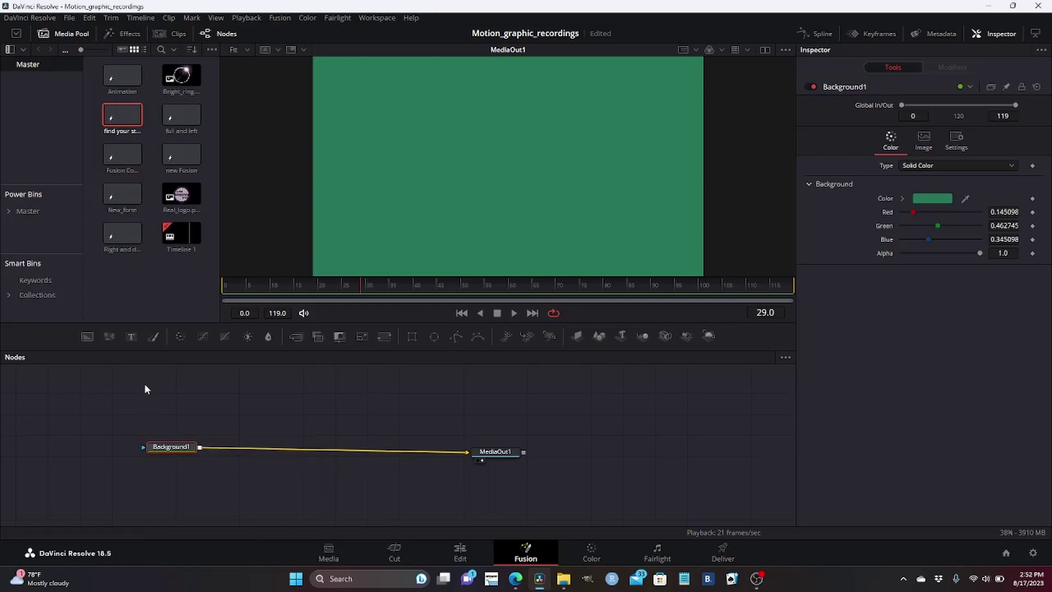
{"action": "left_click", "coordinate": [132, 336]}
{"action": "left_click", "coordinate": [110, 474]}
{"action": "left_click_drag", "start_coordinate": [173, 469], "coordinate": [240, 432]}
{"action": "left_click_drag", "start_coordinate": [127, 472], "coordinate": [125, 467]}
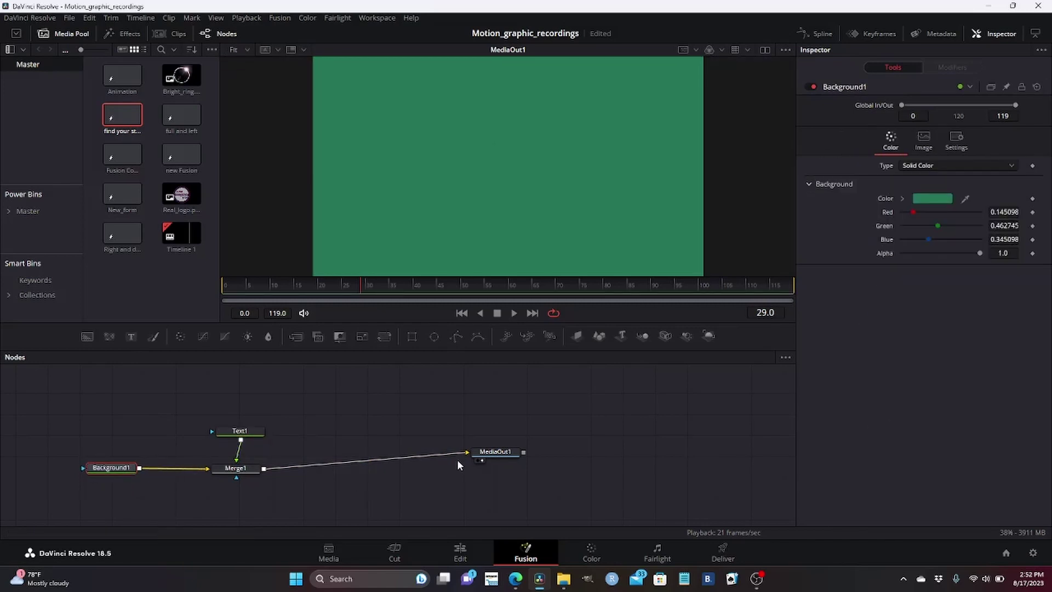
{"action": "left_click_drag", "start_coordinate": [484, 453], "coordinate": [450, 476]}
- Place the Text1 node directly above Merge1 and set its text to "Find your style"
{"action": "left_click_drag", "start_coordinate": [239, 431], "coordinate": [236, 419]}
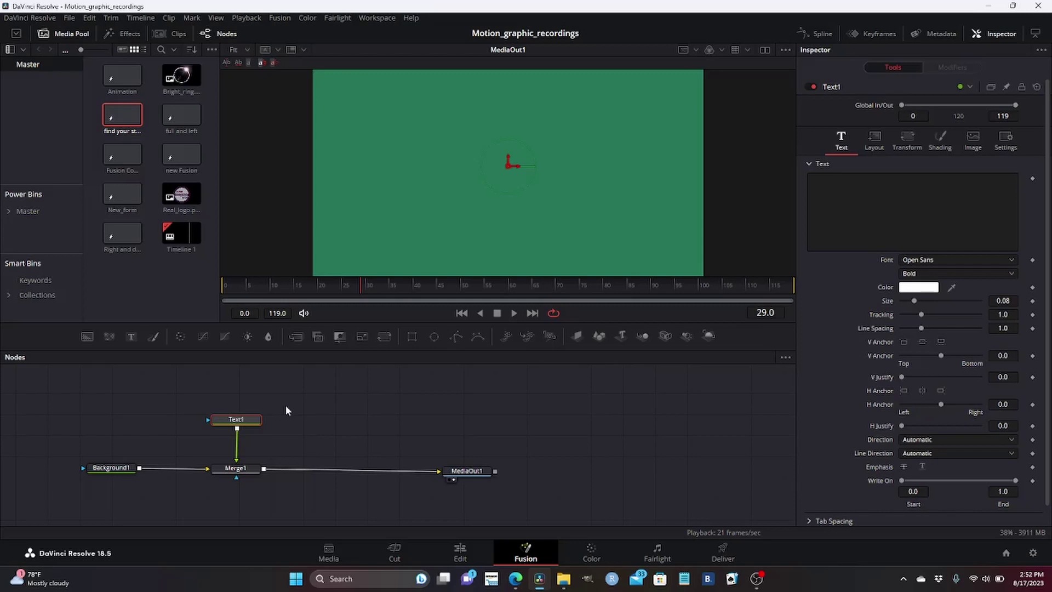
{"action": "left_click", "coordinate": [892, 201]}
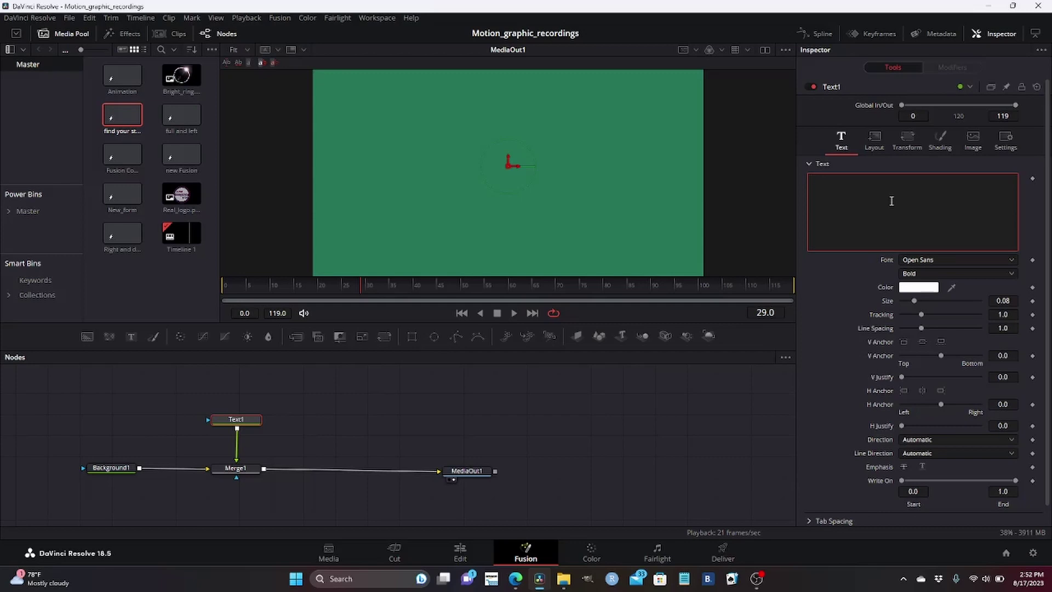
{"action": "type", "text": "Find you"}
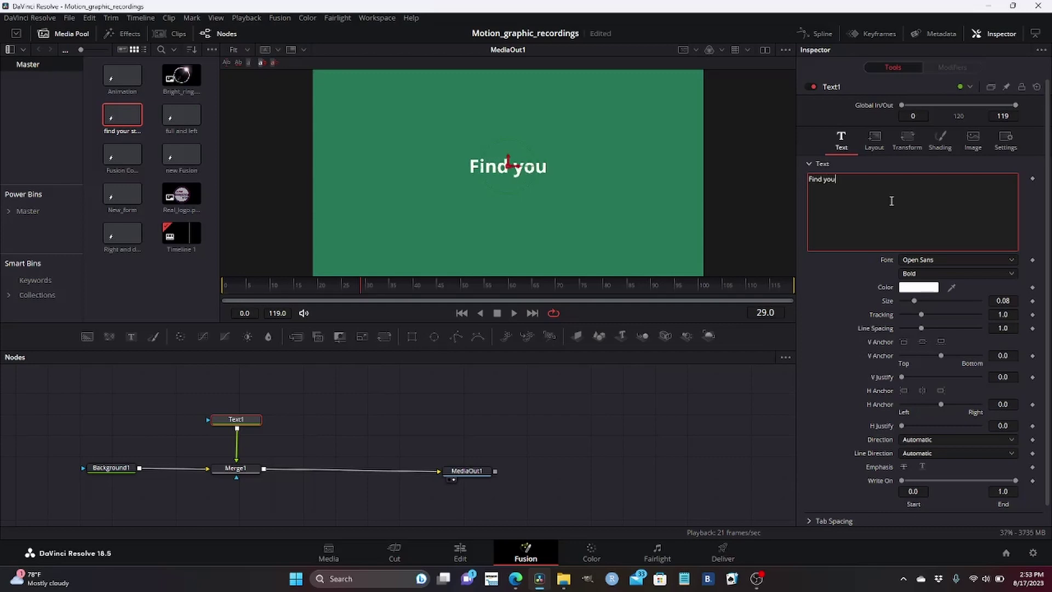
{"action": "type", "text": "r style"}
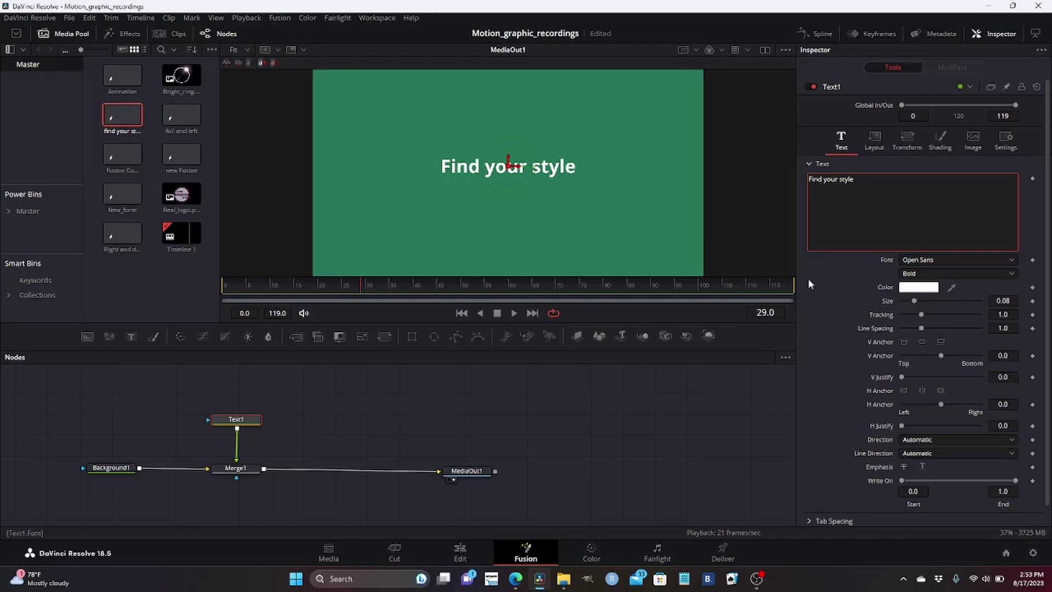
- Enable the text's Red Outline shading element, color it black #000000, and set its thickness to about 0.0853
{"action": "left_click", "coordinate": [942, 140]}
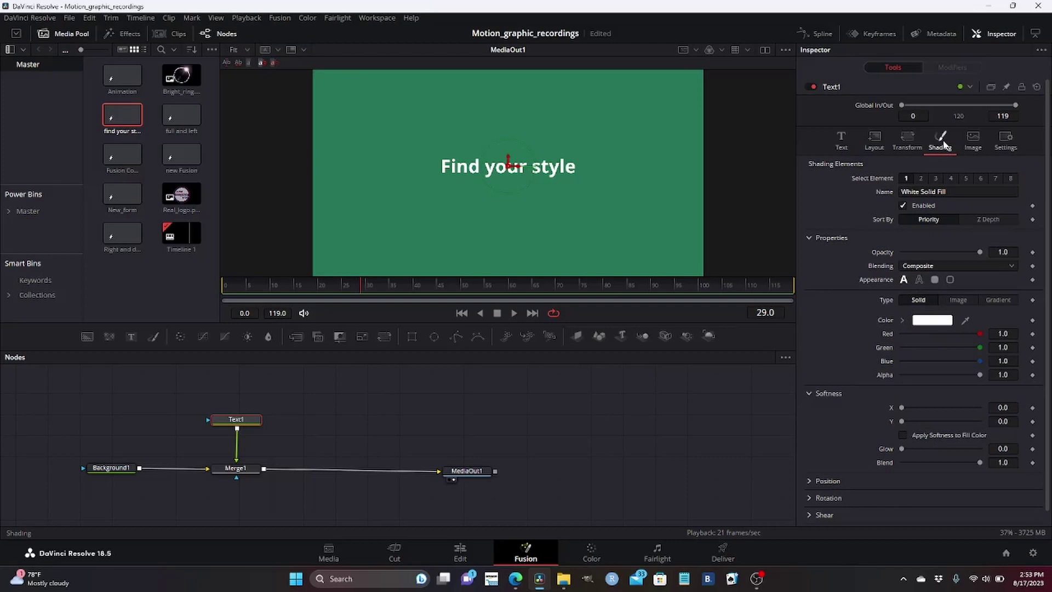
{"action": "left_click", "coordinate": [922, 179]}
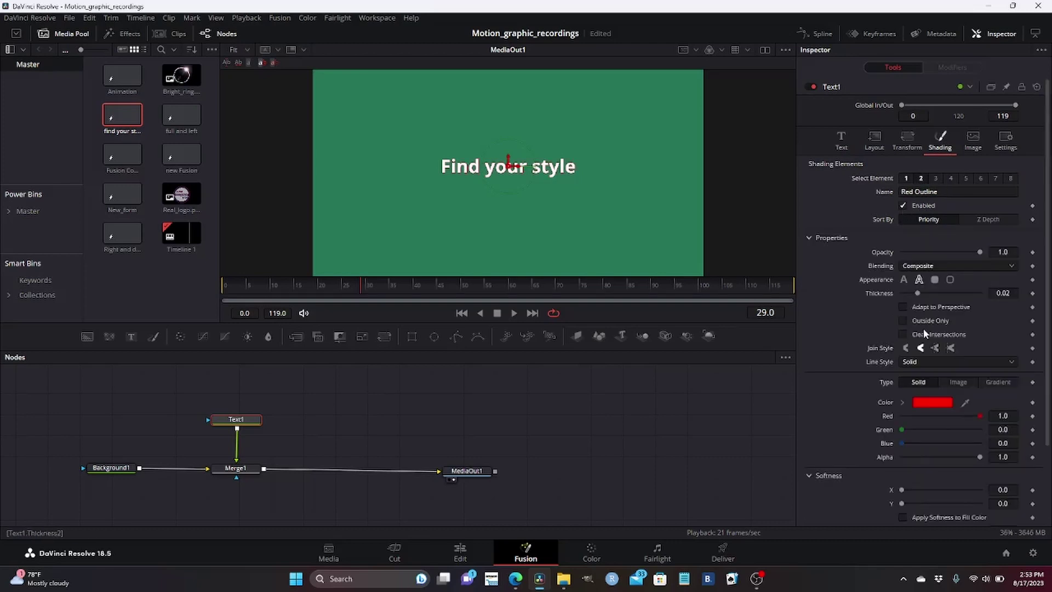
{"action": "left_click", "coordinate": [929, 400]}
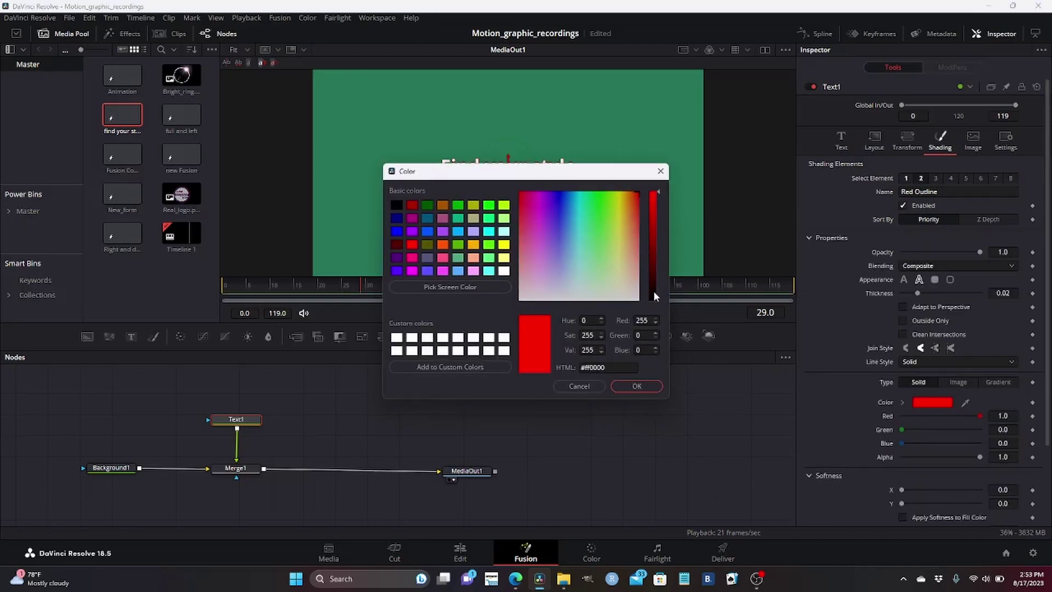
{"action": "left_click", "coordinate": [653, 292]}
{"action": "left_click_drag", "start_coordinate": [657, 292], "coordinate": [655, 300]}
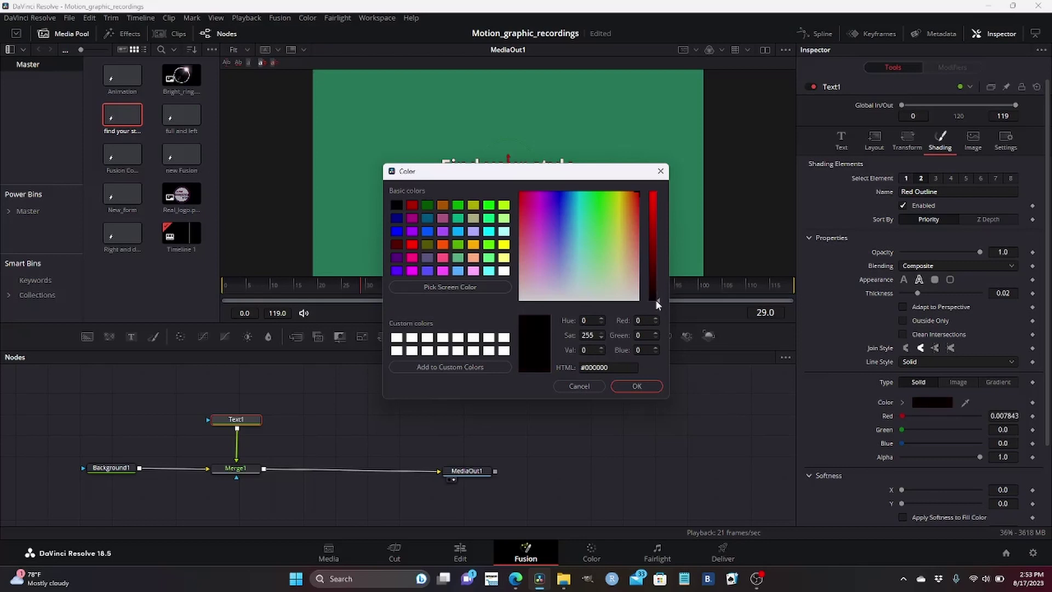
{"action": "left_click", "coordinate": [650, 387]}
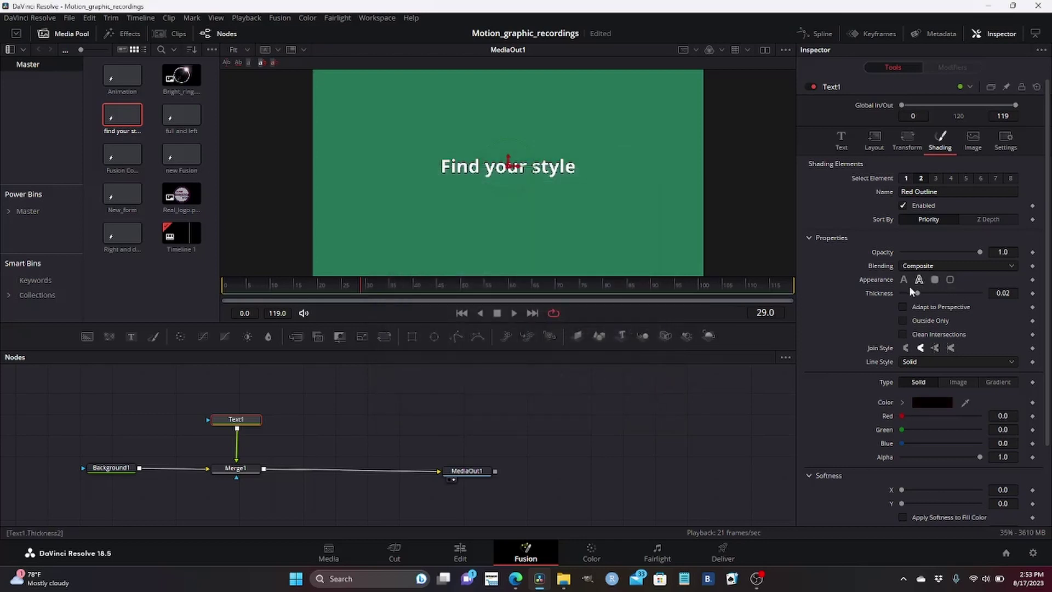
{"action": "left_click_drag", "start_coordinate": [923, 292], "coordinate": [1010, 300]}
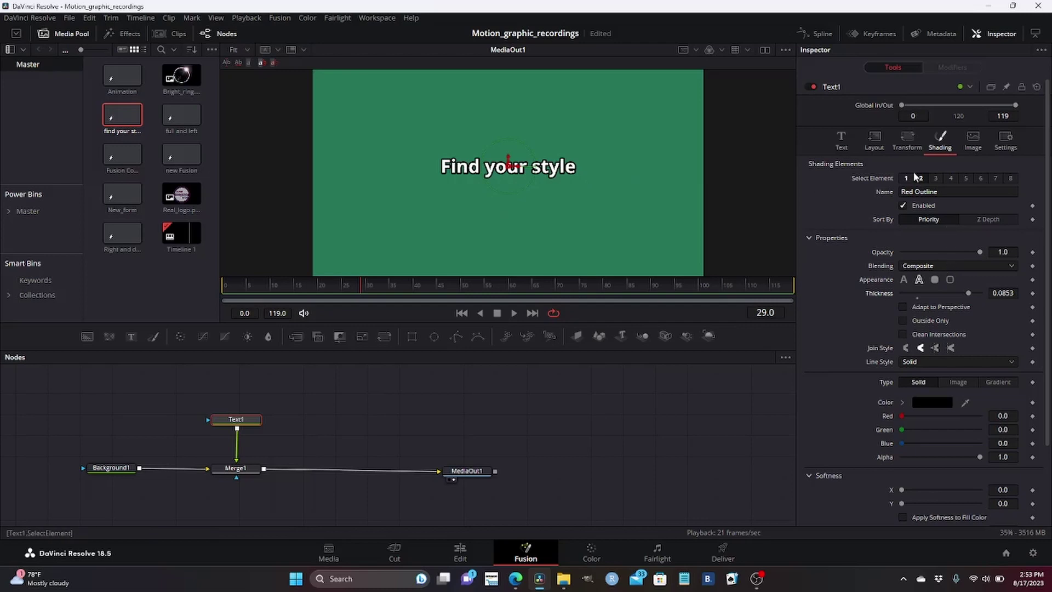
- Set the text's Open Sans font style to Extrabold Italic
{"action": "left_click", "coordinate": [841, 140]}
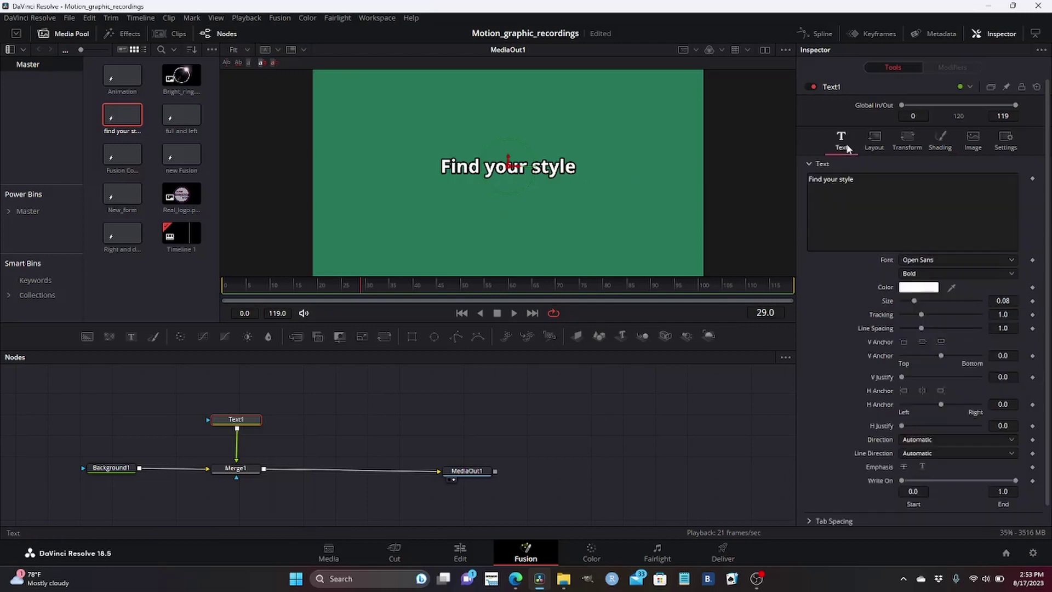
{"action": "left_click", "coordinate": [984, 275]}
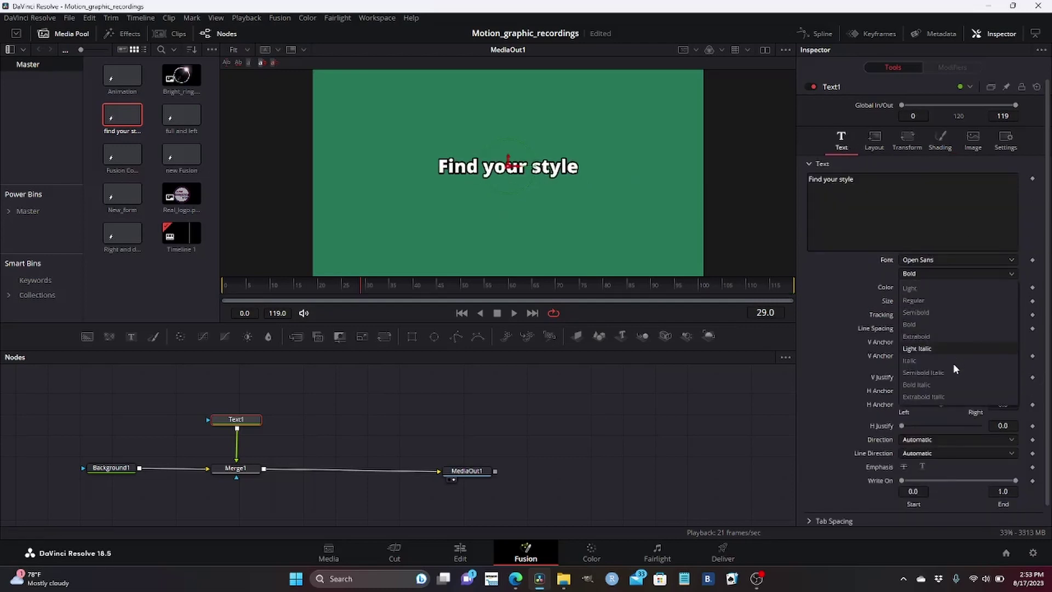
{"action": "left_click", "coordinate": [945, 397]}
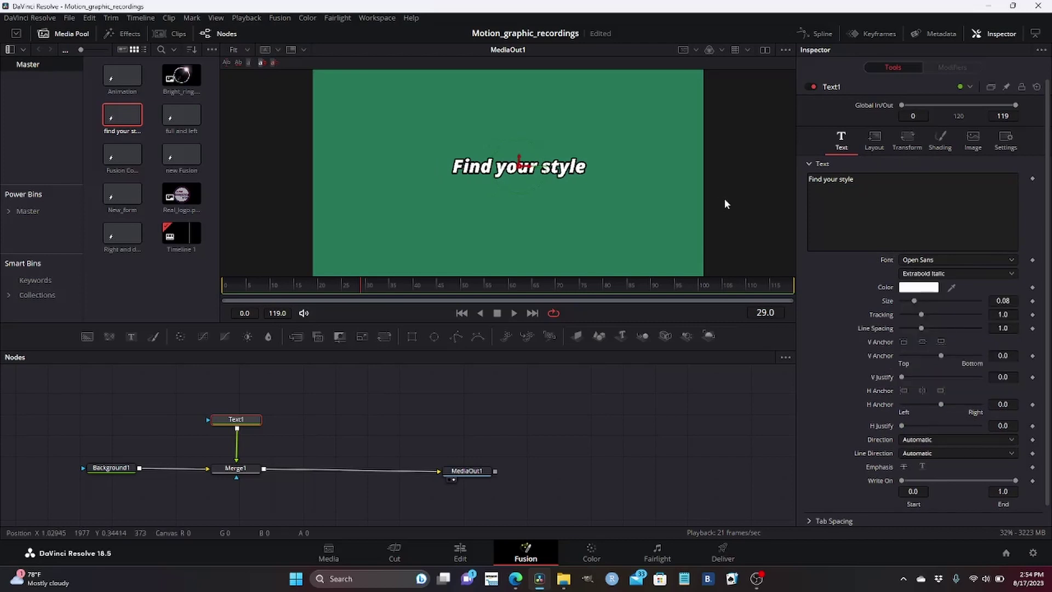
- Enable the Black Shadow shading element, element 3, on the text
{"action": "left_click", "coordinate": [940, 140]}
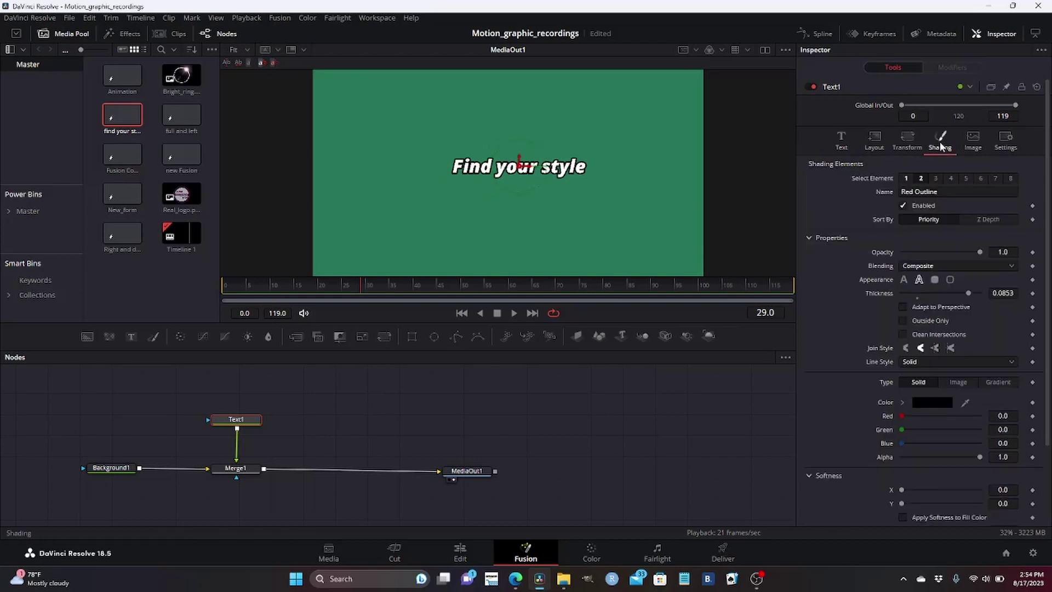
{"action": "left_click", "coordinate": [936, 179]}
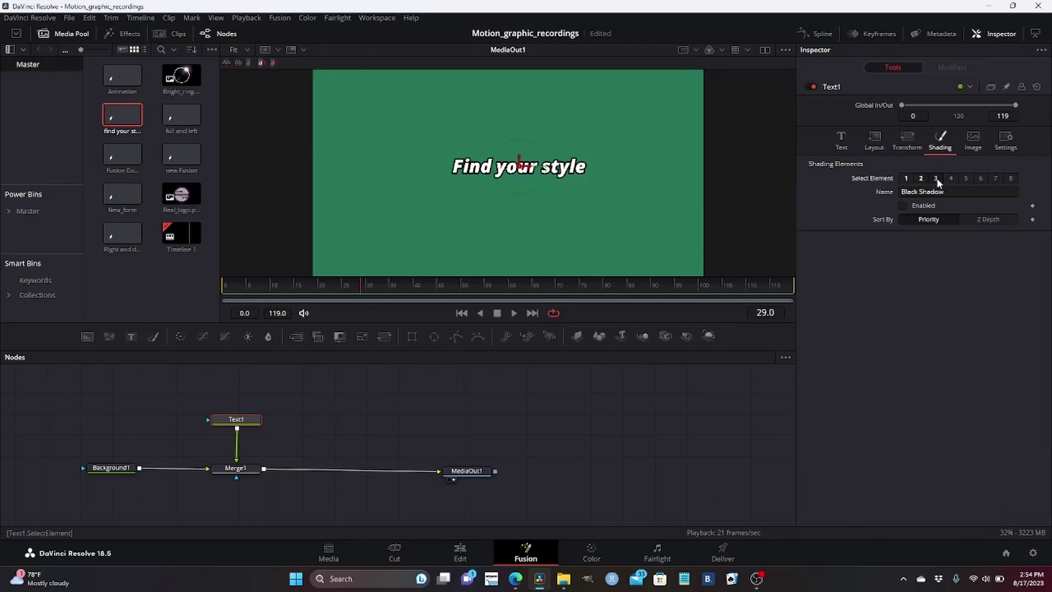
{"action": "left_click", "coordinate": [903, 205]}
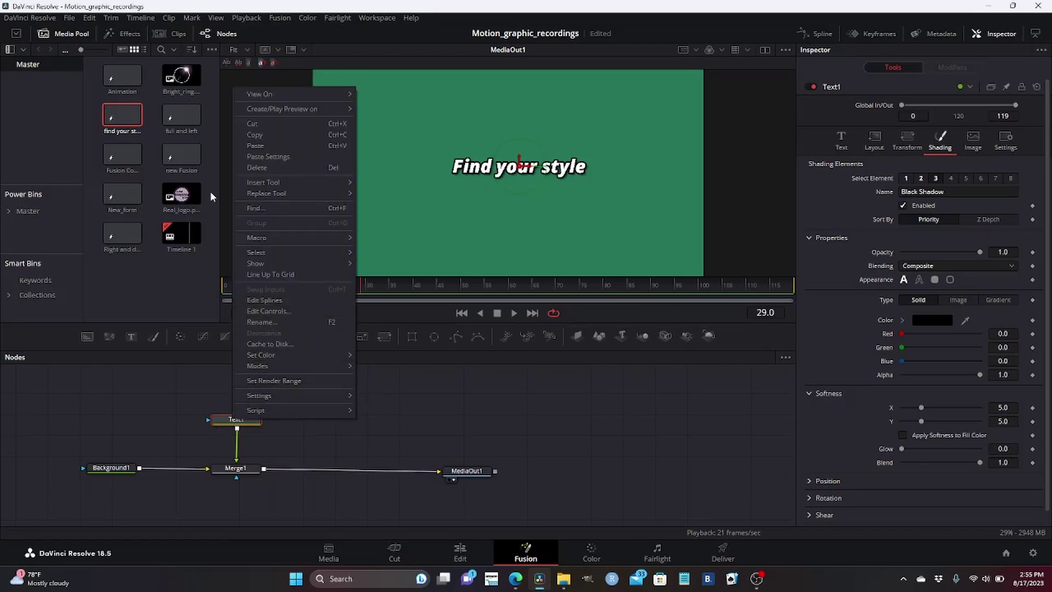
- Copy the Text1 node, paste the duplicate beside it, and merge it over the output of Merge1
{"action": "left_click", "coordinate": [257, 134]}
{"action": "left_click", "coordinate": [293, 420]}
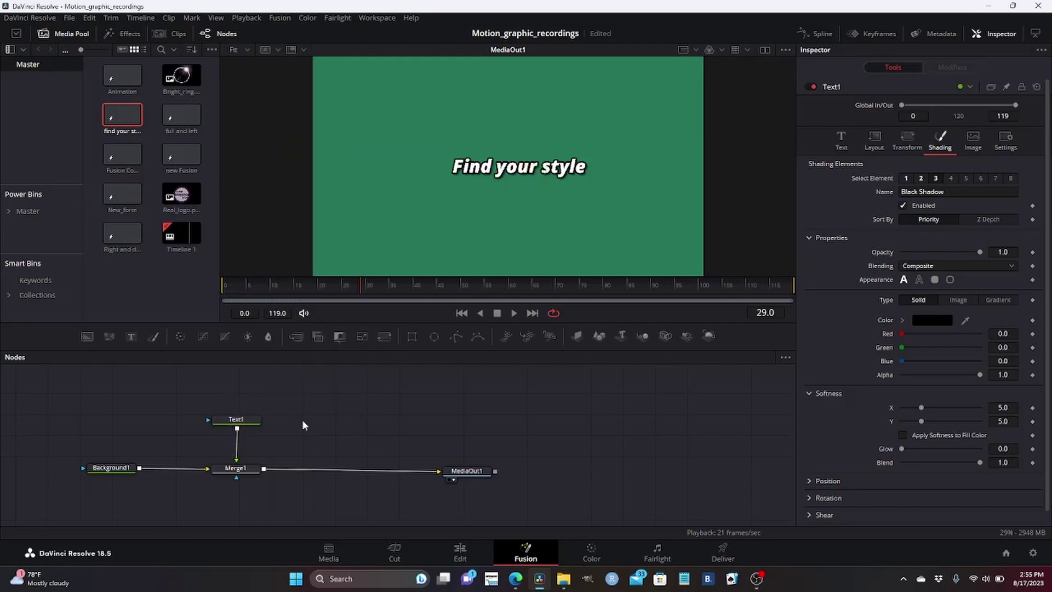
{"action": "right_click", "coordinate": [302, 420]}
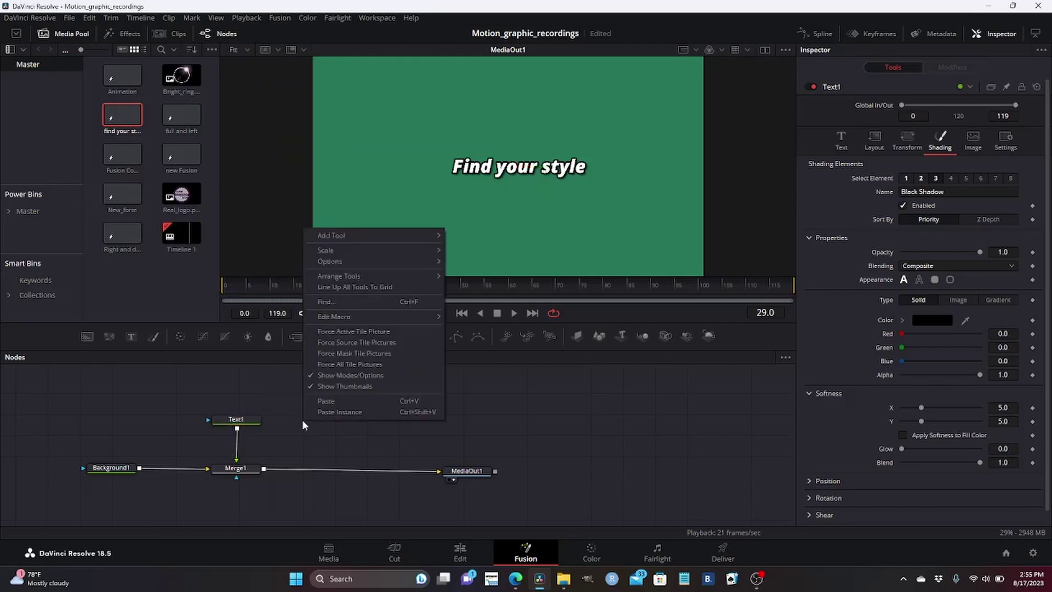
{"action": "left_click", "coordinate": [332, 403]}
{"action": "left_click_drag", "start_coordinate": [330, 422], "coordinate": [263, 473]}
- Move the entire node tree lower in the node graph, leaving free space above the text nodes
{"action": "left_click_drag", "start_coordinate": [77, 365], "coordinate": [493, 475]}
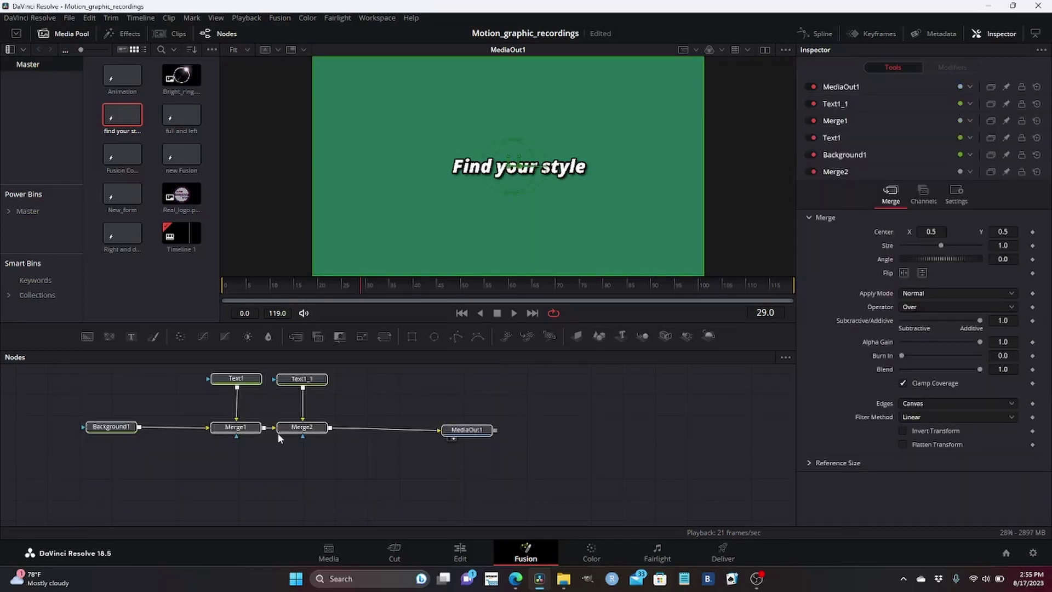
{"action": "left_click_drag", "start_coordinate": [303, 433], "coordinate": [359, 490]}
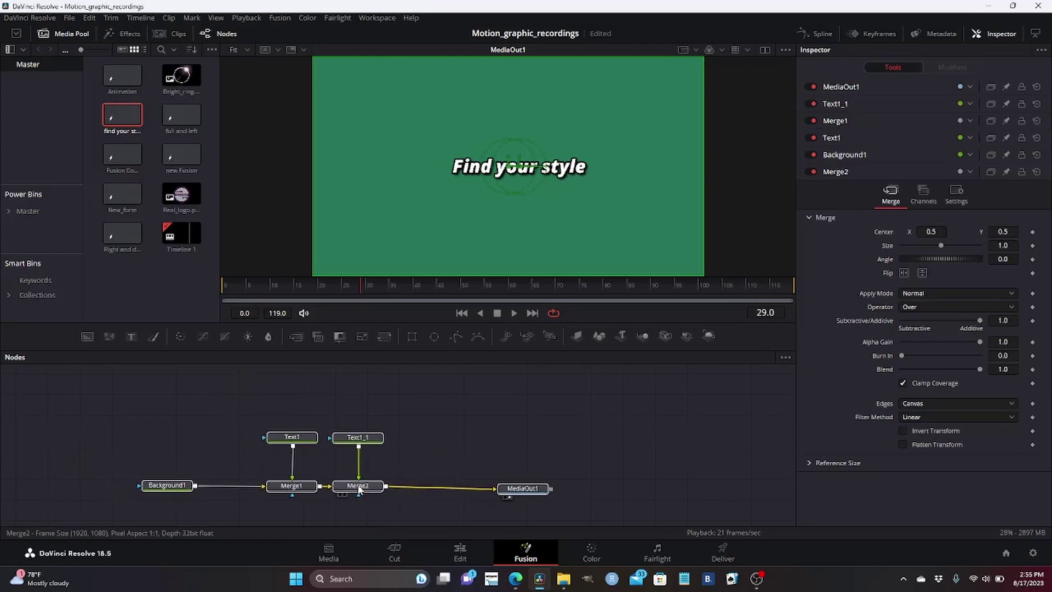
{"action": "left_click", "coordinate": [443, 460]}
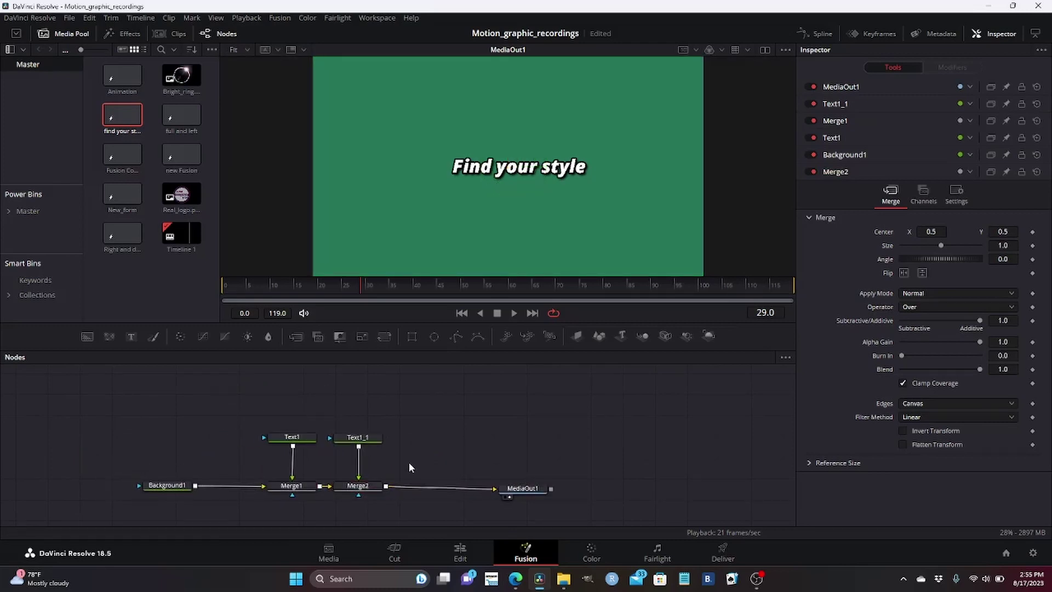
- Change the duplicated text node's text to "kwfashionstore.com" and set its size to 0.101
{"action": "left_click", "coordinate": [357, 441]}
{"action": "left_click", "coordinate": [870, 162]}
{"action": "left_click_drag", "start_coordinate": [869, 162], "coordinate": [806, 162]}
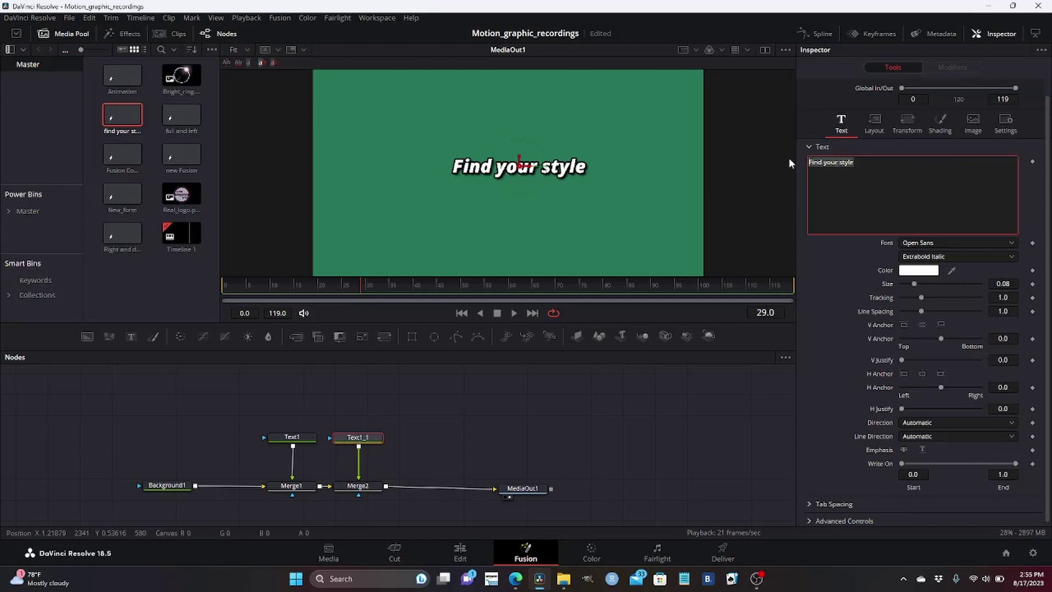
{"action": "type", "text": "kwfashionstore.com"}
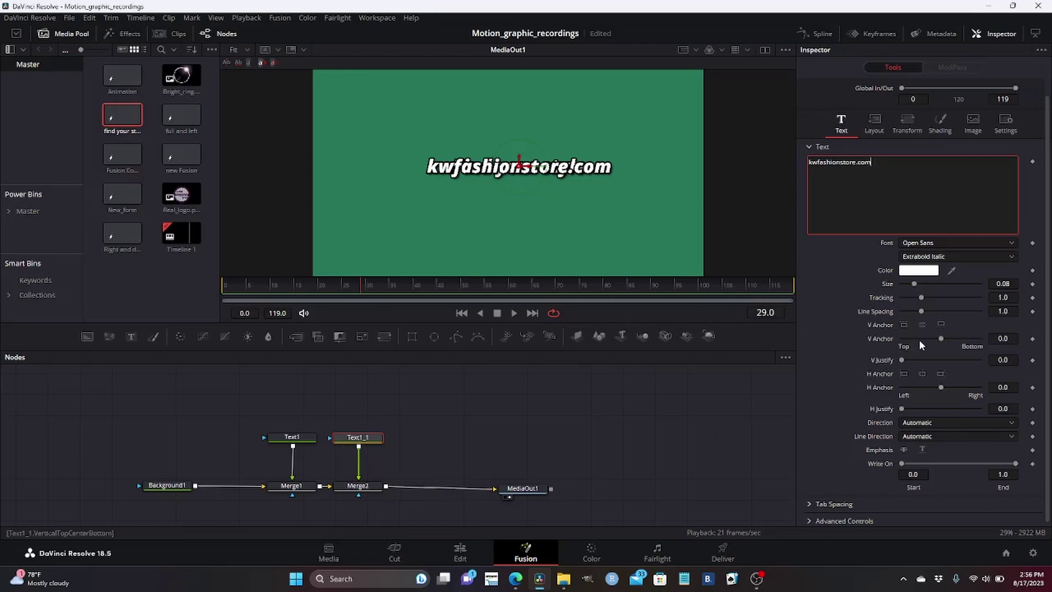
{"action": "mouse_move", "coordinate": [1008, 286]}
{"action": "left_mouse_down"}
{"action": "mouse_move", "coordinate": [1023, 286]}
{"action": "mouse_move", "coordinate": [997, 287]}
{"action": "left_mouse_up"}
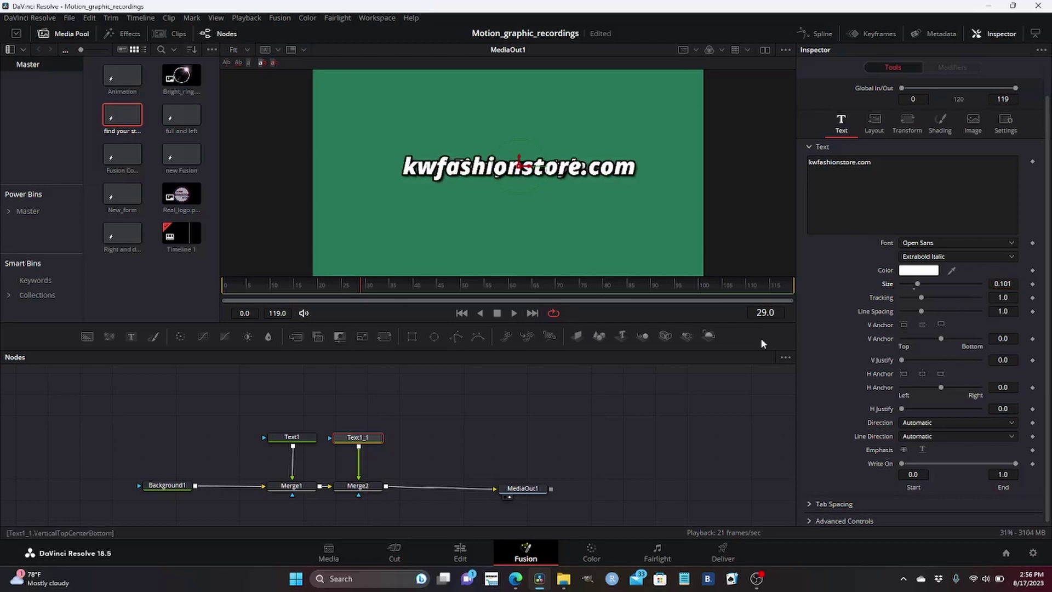
- Set the size of the "Find your style" text in Text1 to 0.101
{"action": "left_click", "coordinate": [291, 440]}
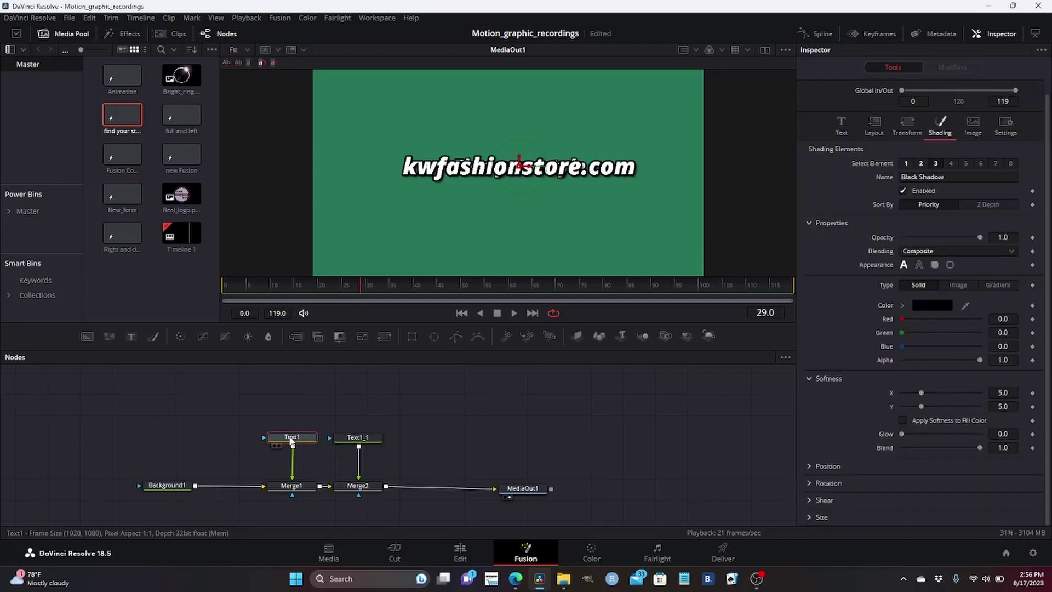
{"action": "left_click", "coordinate": [839, 135]}
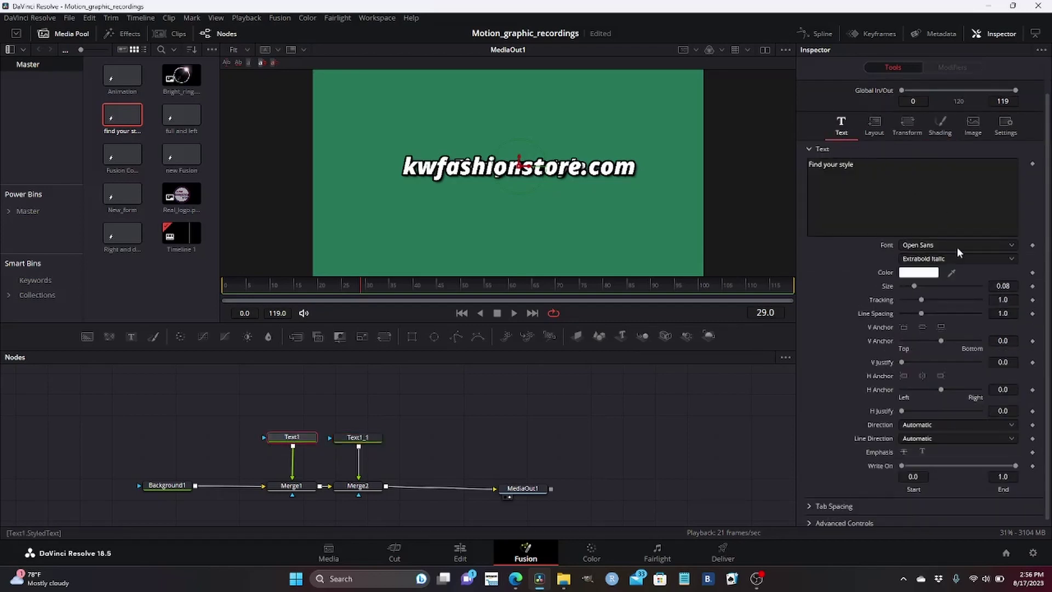
{"action": "left_click_drag", "start_coordinate": [1002, 286], "coordinate": [1018, 285]}
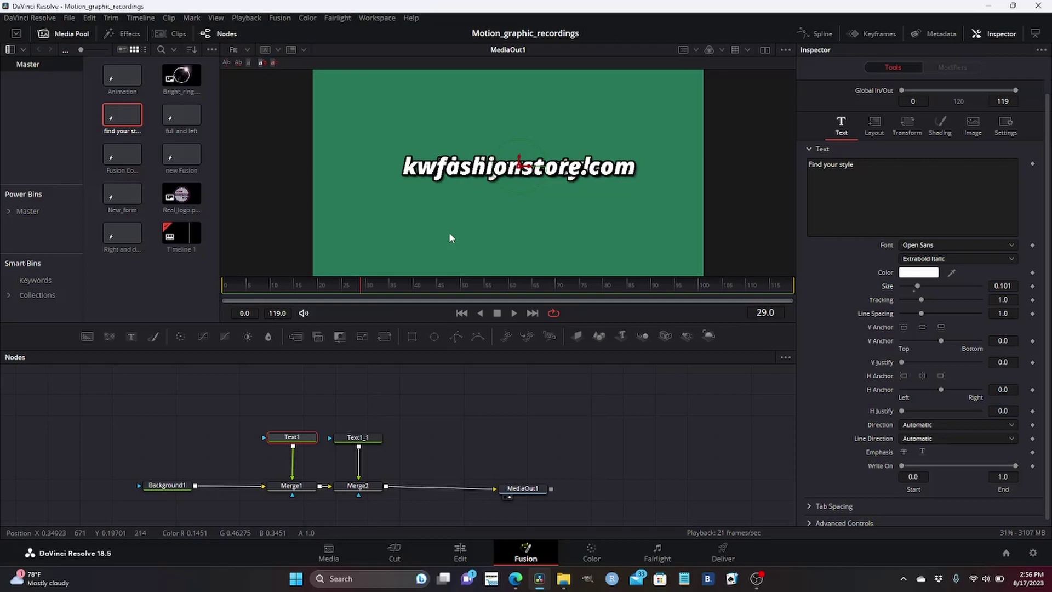
- Rename the Text1_1 node as Text2 and move MediaOut1 farther from Merge2 in the node graph
{"action": "left_click", "coordinate": [366, 439]}
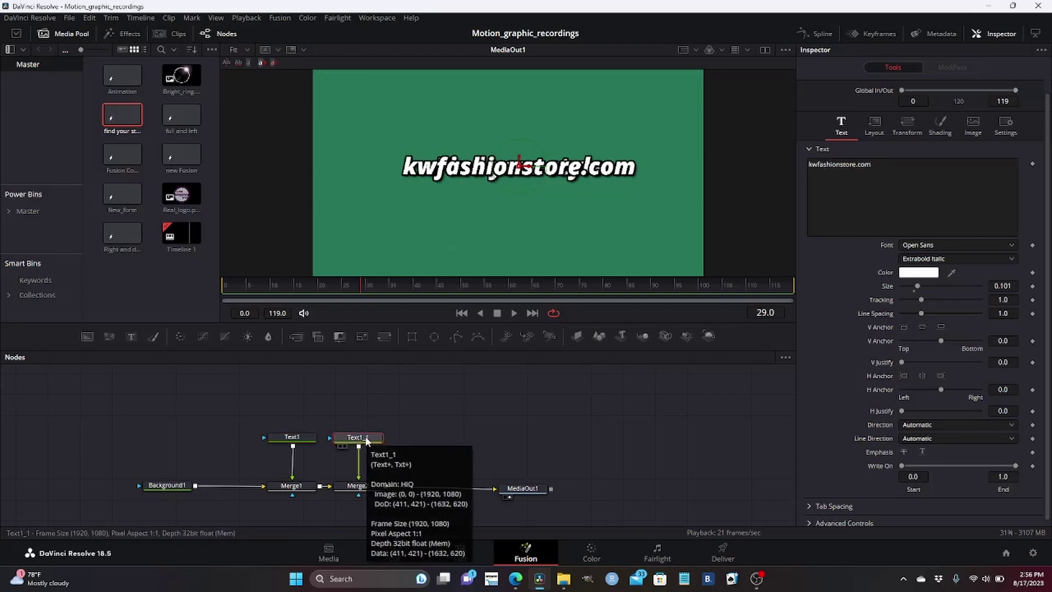
{"action": "key", "text": "F2"}
{"action": "type", "text": "Text2"}
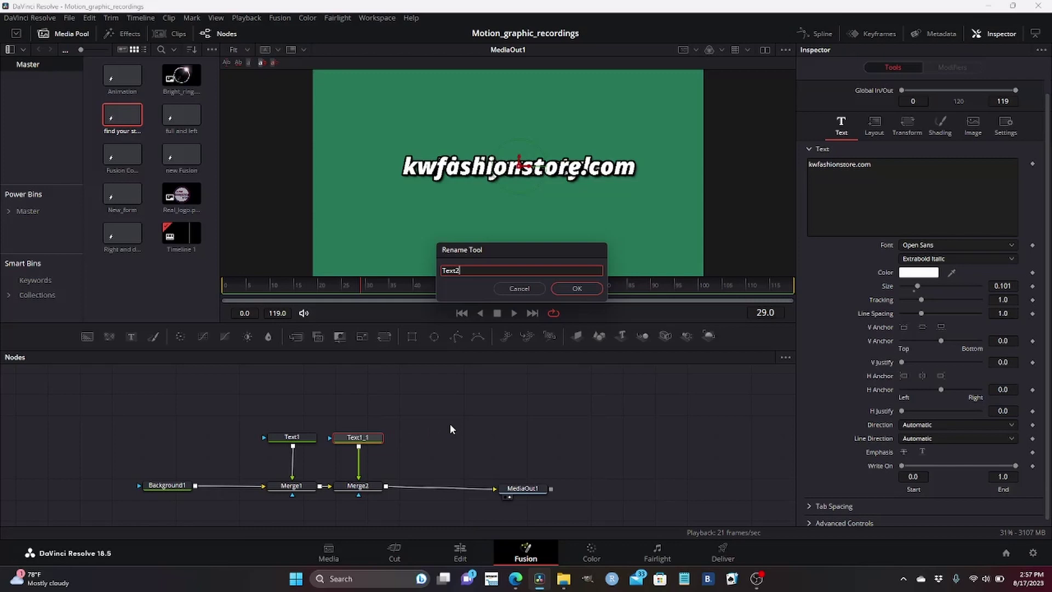
{"action": "left_click", "coordinate": [594, 288]}
{"action": "left_click_drag", "start_coordinate": [522, 487], "coordinate": [558, 487]}
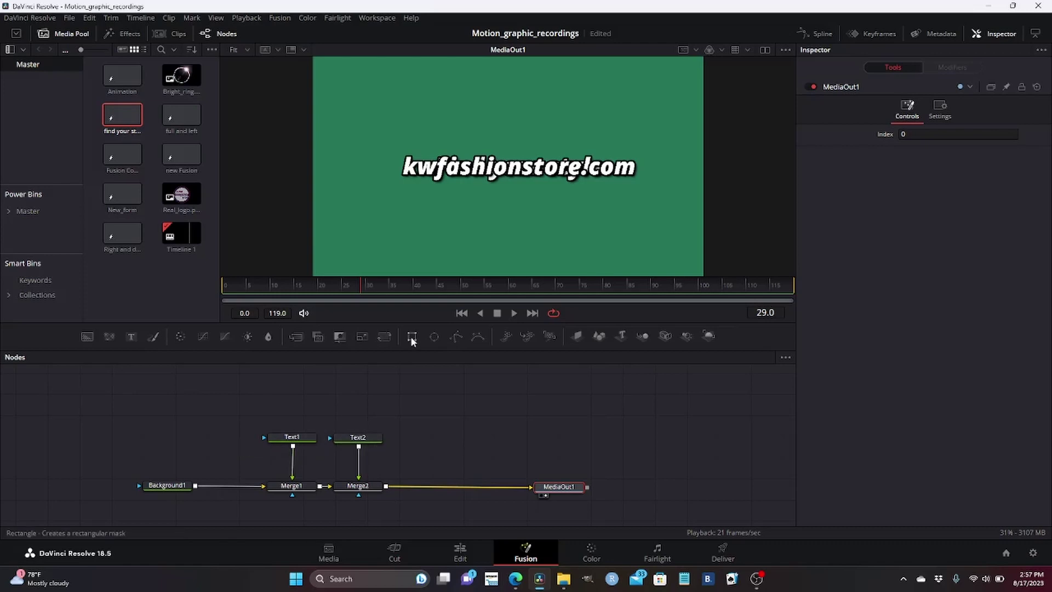
- Add a Rectangle mask about 0.64 wide, centered near X 0.534, Y 0.490, and connect it to both Text1 and Text2
{"action": "left_click_drag", "start_coordinate": [411, 338], "coordinate": [300, 394]}
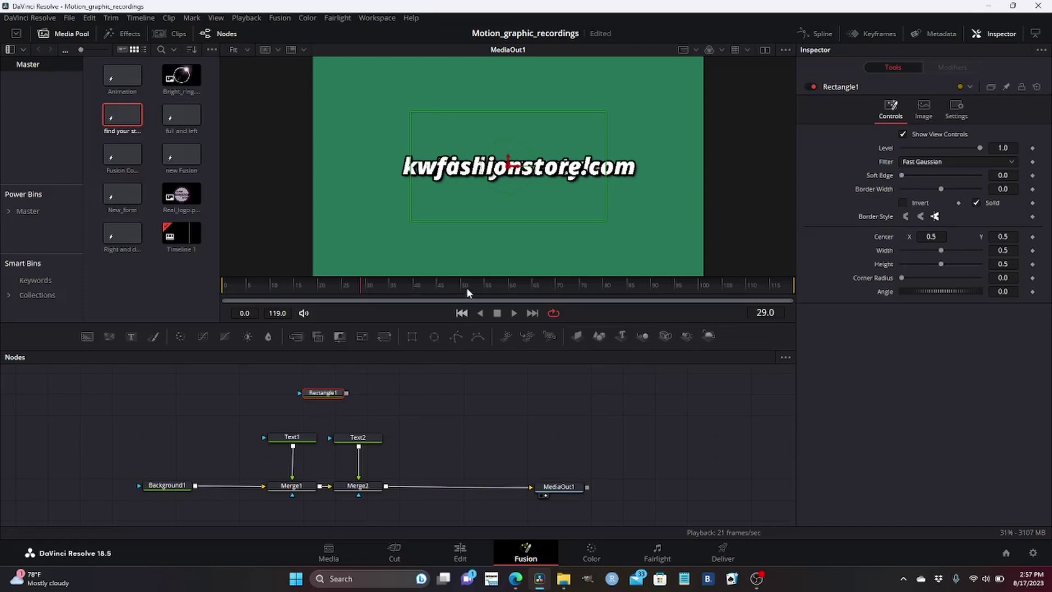
{"action": "left_click_drag", "start_coordinate": [409, 205], "coordinate": [354, 206]}
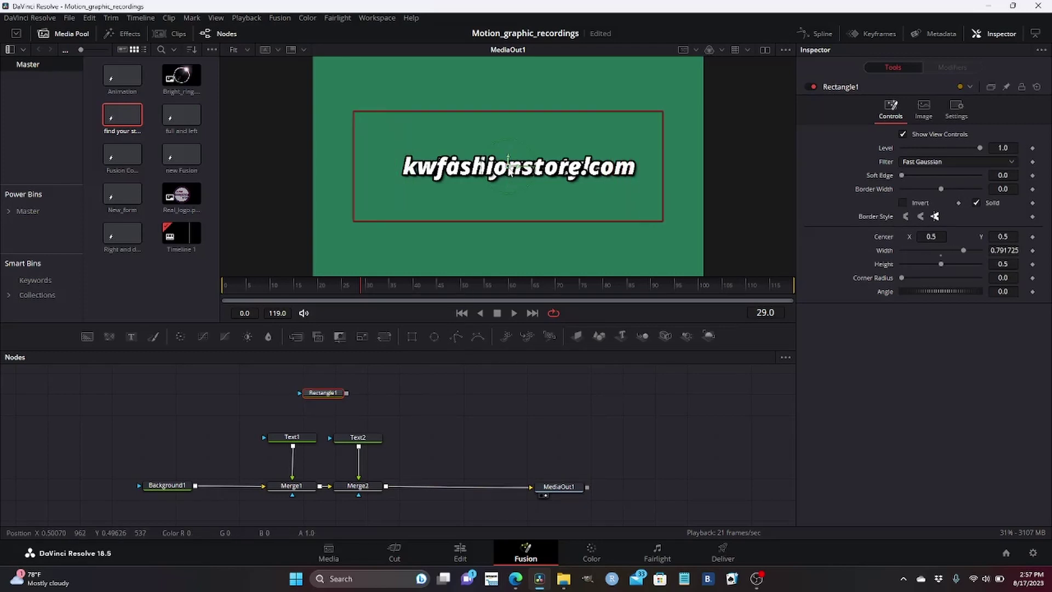
{"action": "left_click_drag", "start_coordinate": [509, 166], "coordinate": [513, 163]}
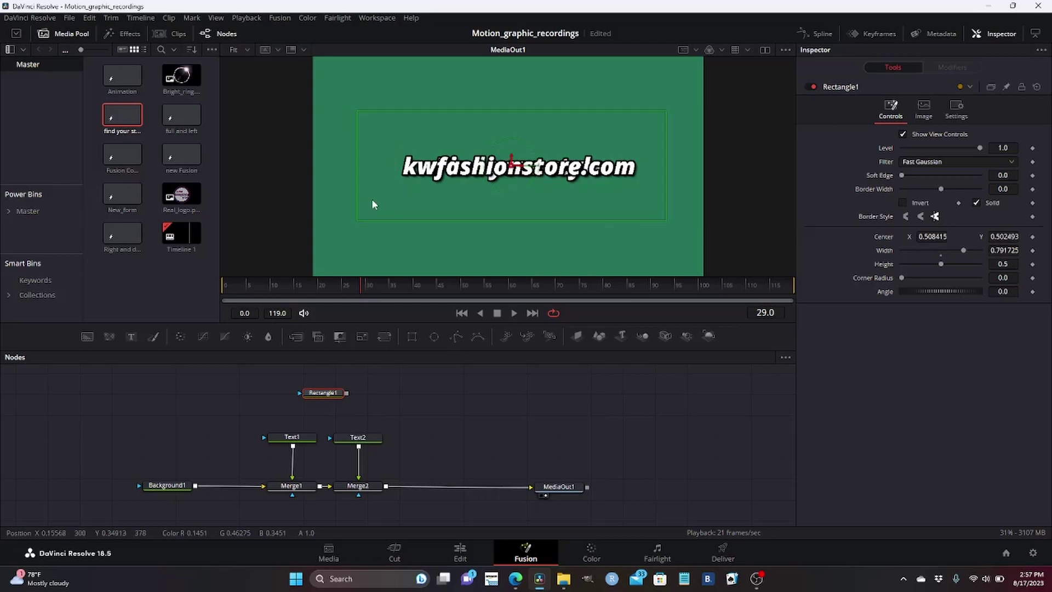
{"action": "left_click_drag", "start_coordinate": [356, 199], "coordinate": [383, 219]}
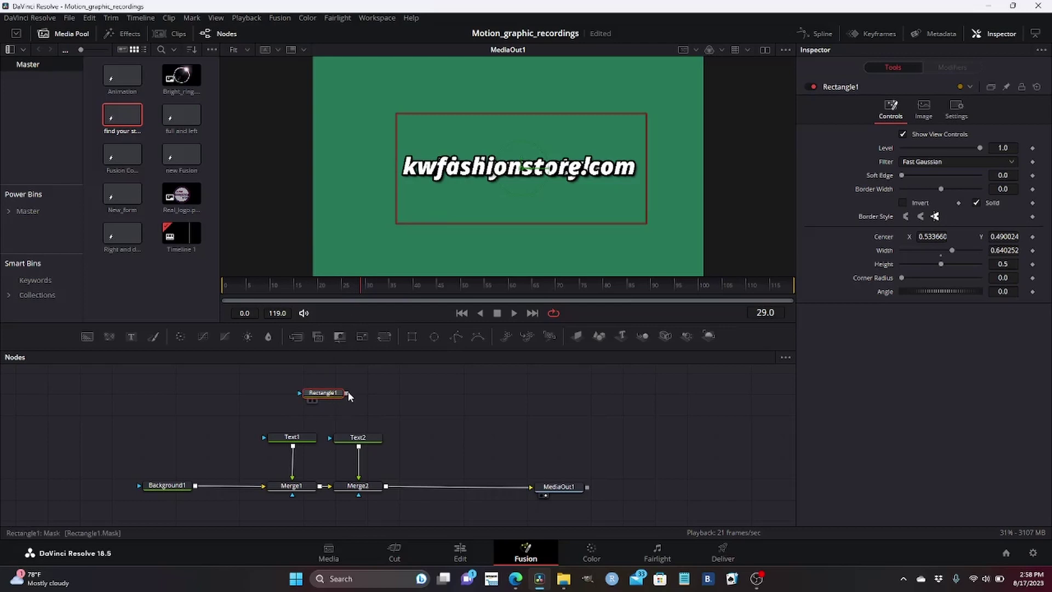
{"action": "left_click_drag", "start_coordinate": [347, 393], "coordinate": [359, 430]}
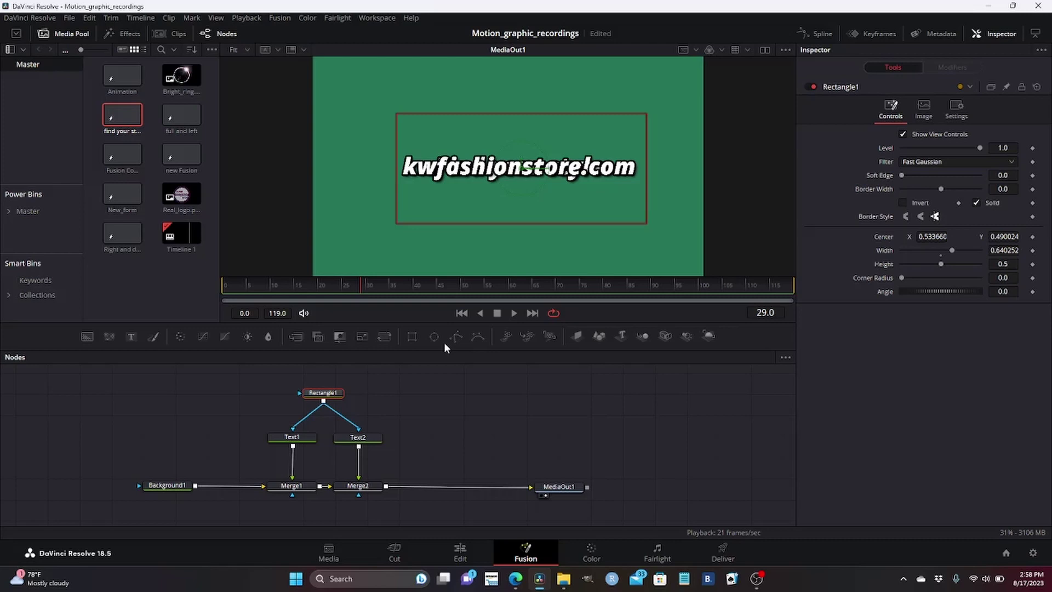
- Enable Apply Mask Inverted on Text2 and shift the rectangle mask to a center X of about 0.546
{"action": "left_click", "coordinate": [359, 442]}
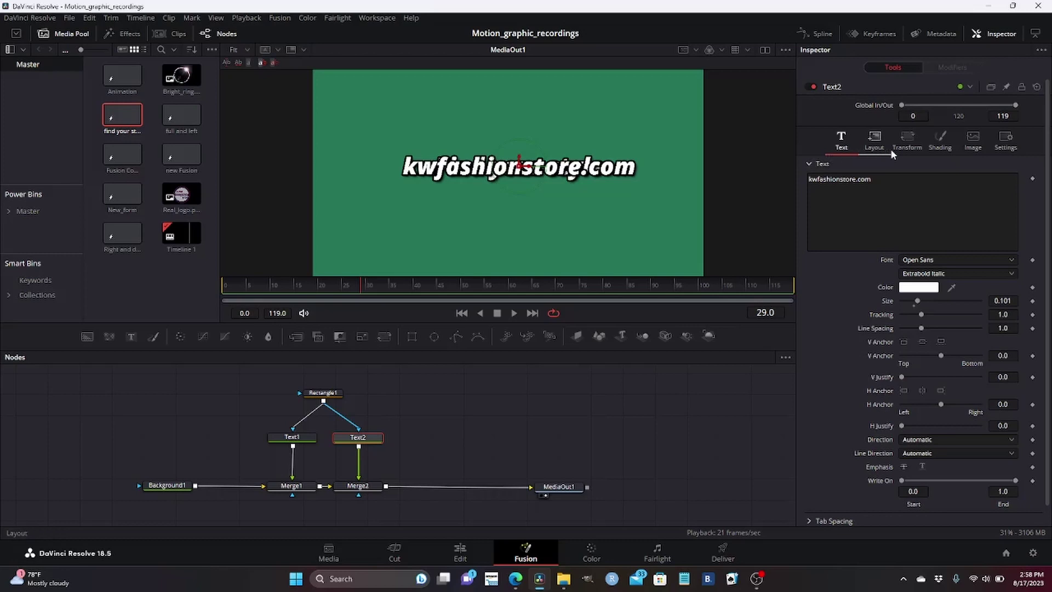
{"action": "left_click", "coordinate": [1006, 141]}
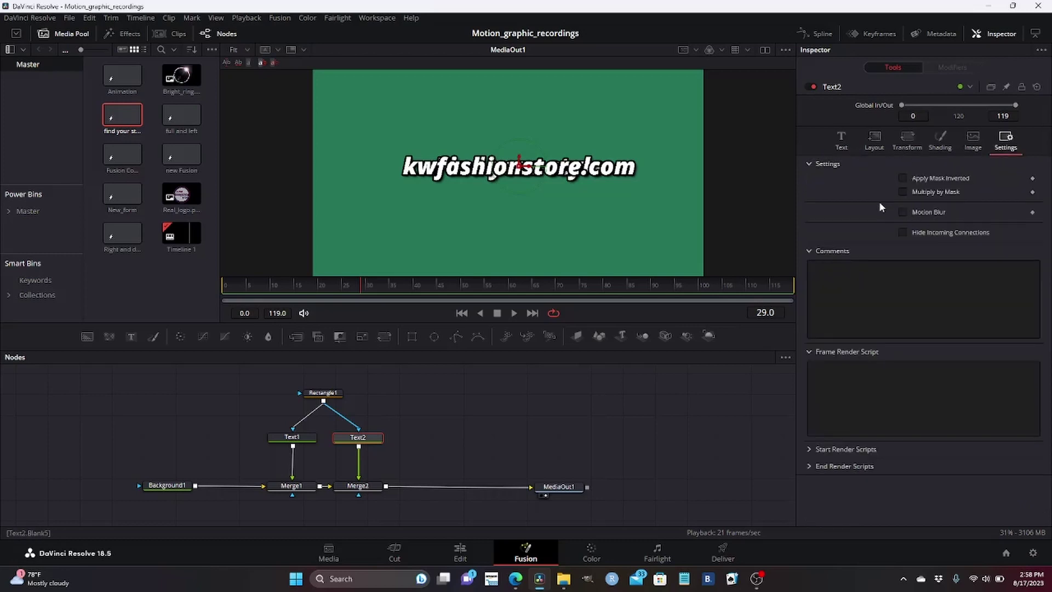
{"action": "left_click", "coordinate": [903, 178]}
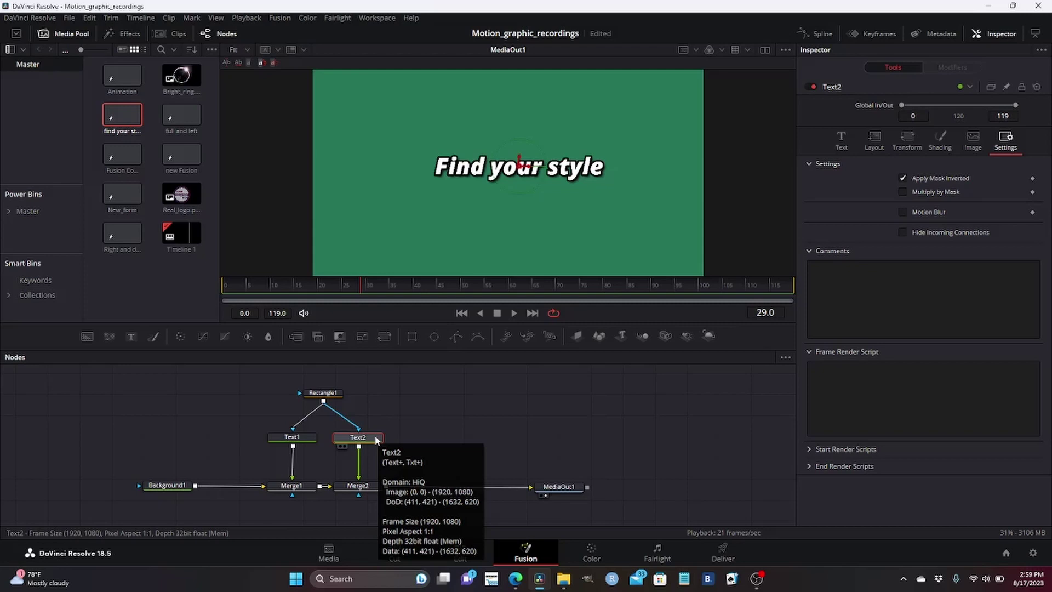
{"action": "left_click", "coordinate": [324, 393]}
{"action": "mouse_move", "coordinate": [528, 169]}
{"action": "left_mouse_down"}
{"action": "mouse_move", "coordinate": [799, 183]}
{"action": "mouse_move", "coordinate": [520, 178]}
{"action": "mouse_move", "coordinate": [532, 180]}
{"action": "left_mouse_up"}
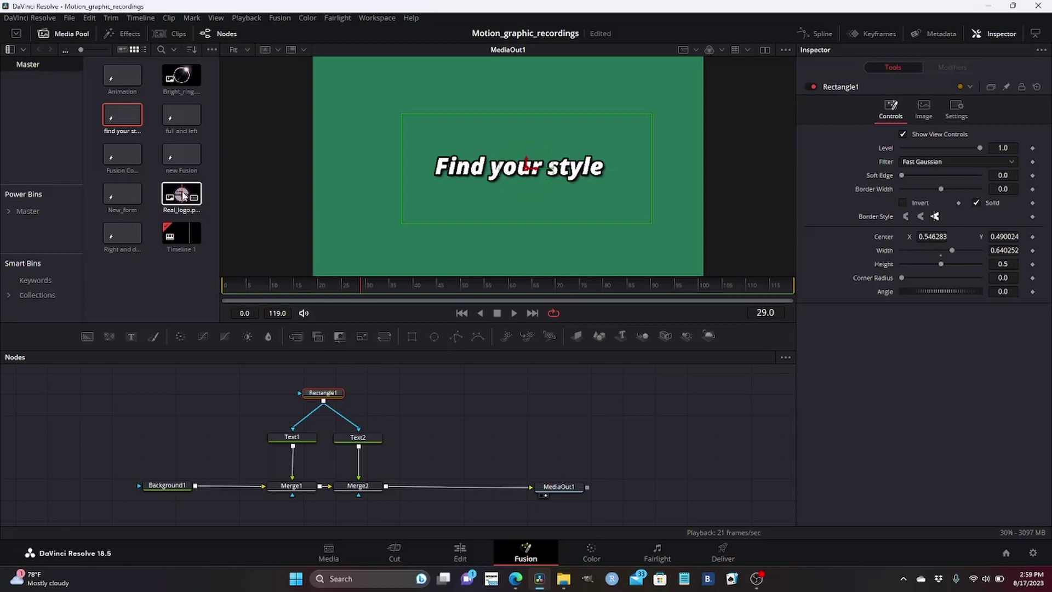
- Merge the Real_logo image after Merge2, scaled to about 0.817 and centered near X 0.212, Y 0.530, and move MediaOut1 farther from Merge3
{"action": "left_click_drag", "start_coordinate": [182, 196], "coordinate": [387, 488]}
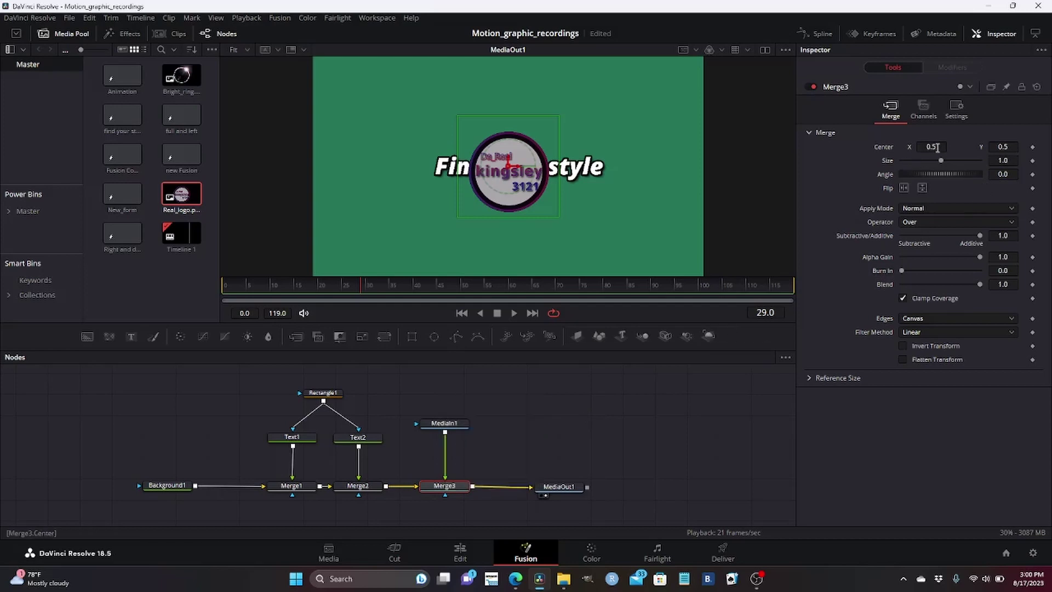
{"action": "left_click_drag", "start_coordinate": [933, 146], "coordinate": [863, 147]}
{"action": "left_click_drag", "start_coordinate": [436, 220], "coordinate": [426, 205]}
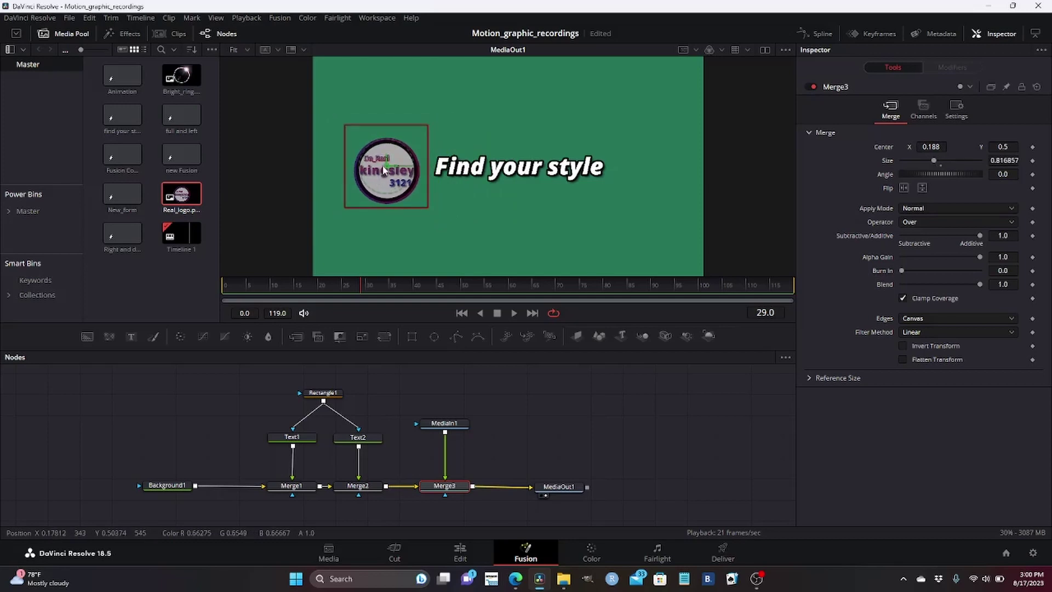
{"action": "left_click_drag", "start_coordinate": [388, 169], "coordinate": [397, 162]}
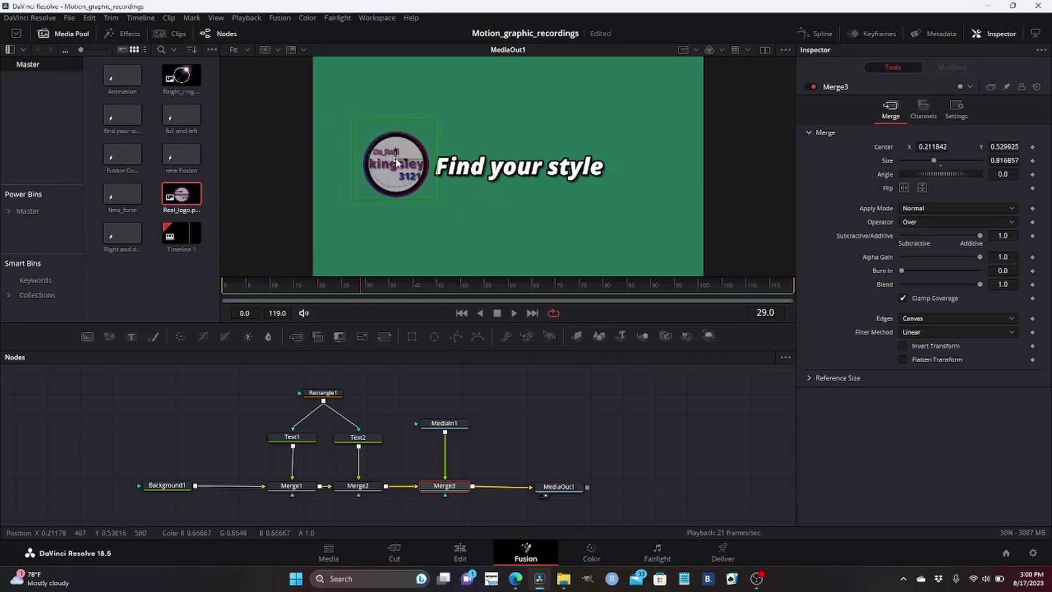
{"action": "left_click", "coordinate": [715, 248]}
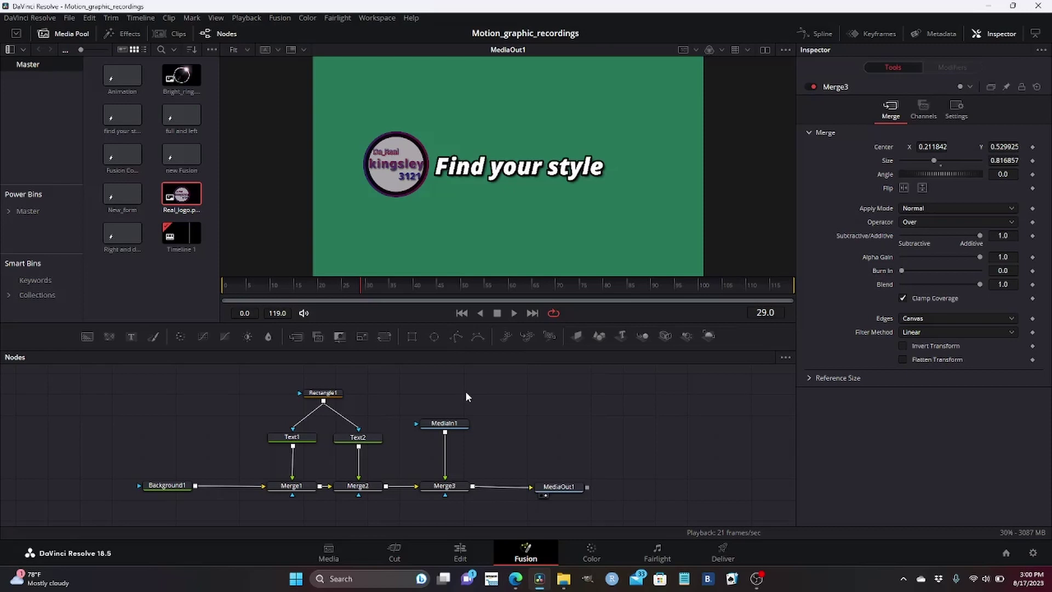
{"action": "left_click_drag", "start_coordinate": [559, 486], "coordinate": [581, 487]}
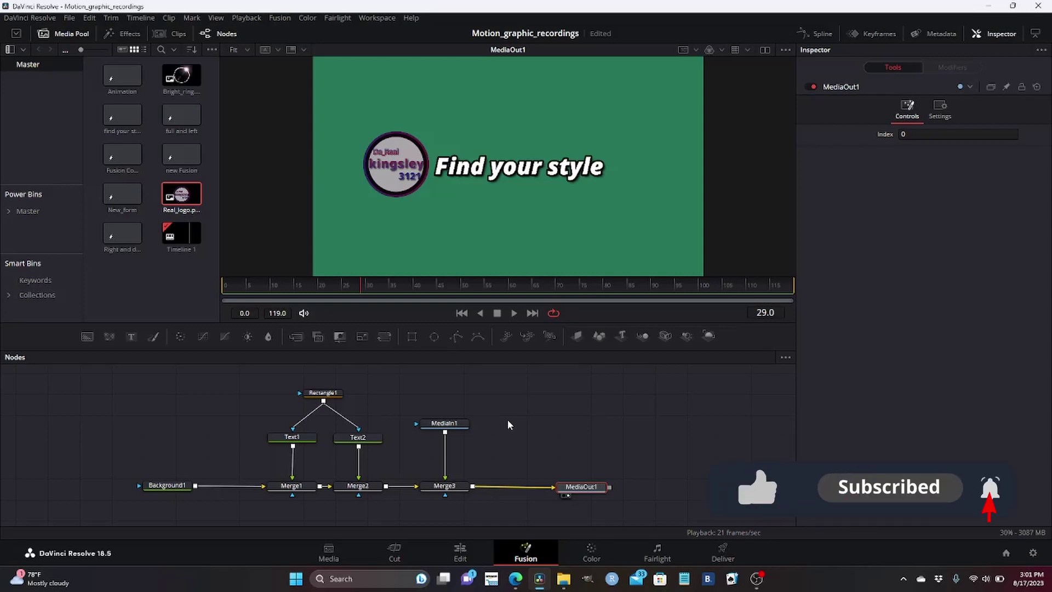
- Modify the Rectangle1 mask's Center with Offset Position and open the mask's modifier settings
{"action": "left_click", "coordinate": [324, 396]}
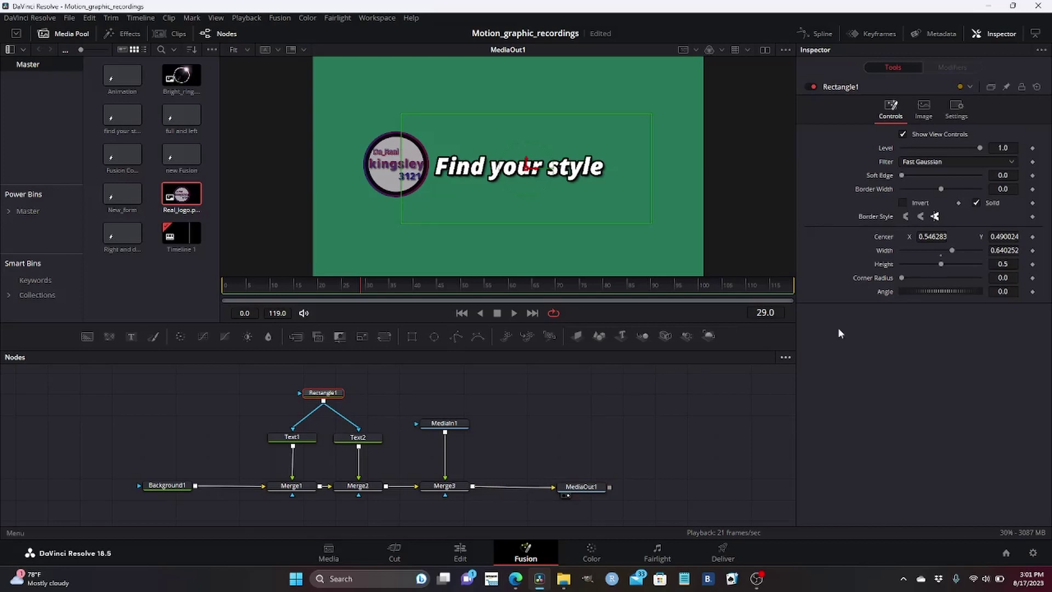
{"action": "right_click", "coordinate": [960, 235]}
{"action": "mouse_move", "coordinate": [993, 285]}
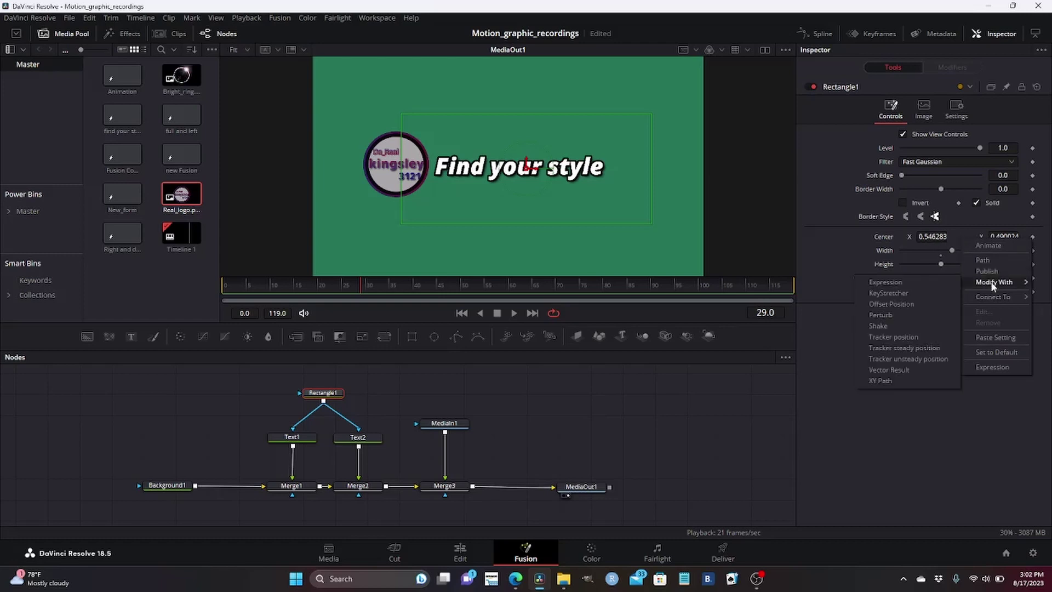
{"action": "left_click", "coordinate": [903, 307]}
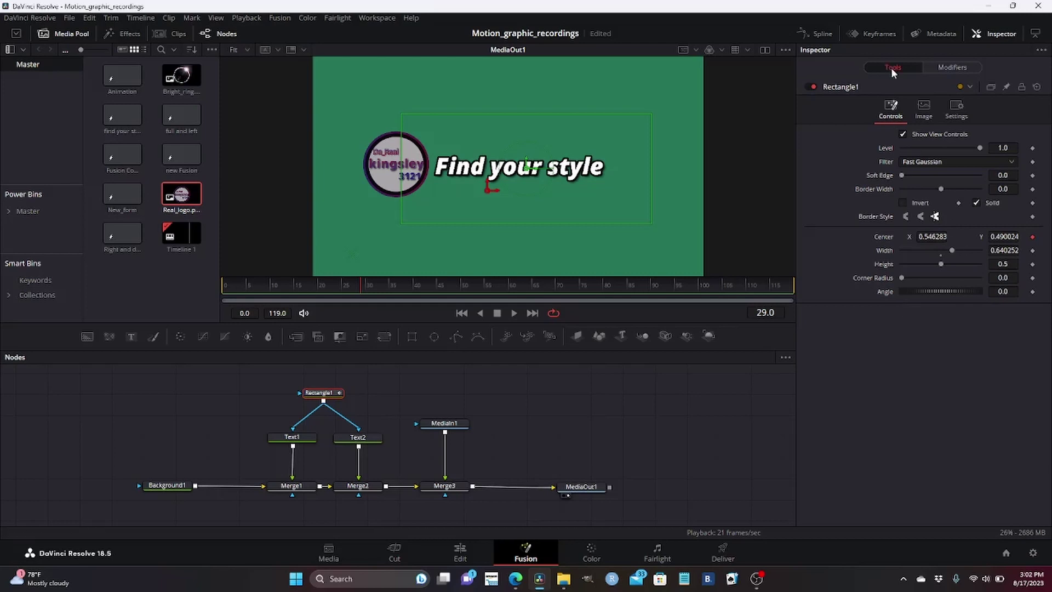
{"action": "left_click", "coordinate": [952, 67]}
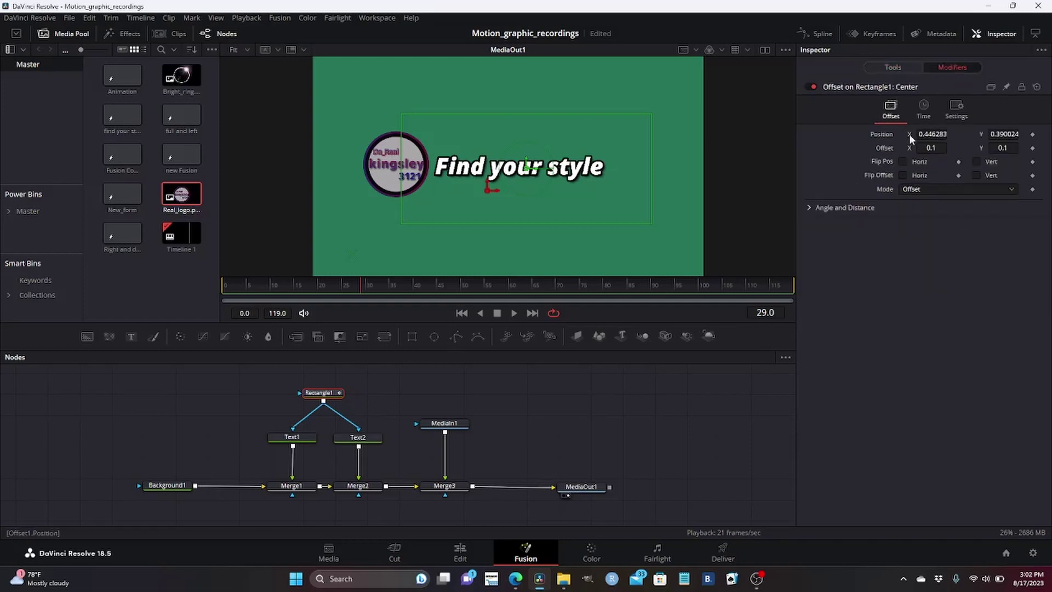
- Add an expression to the Position of the Rectangle1 offset modifier and clear its default point formula
{"action": "right_click", "coordinate": [962, 134]}
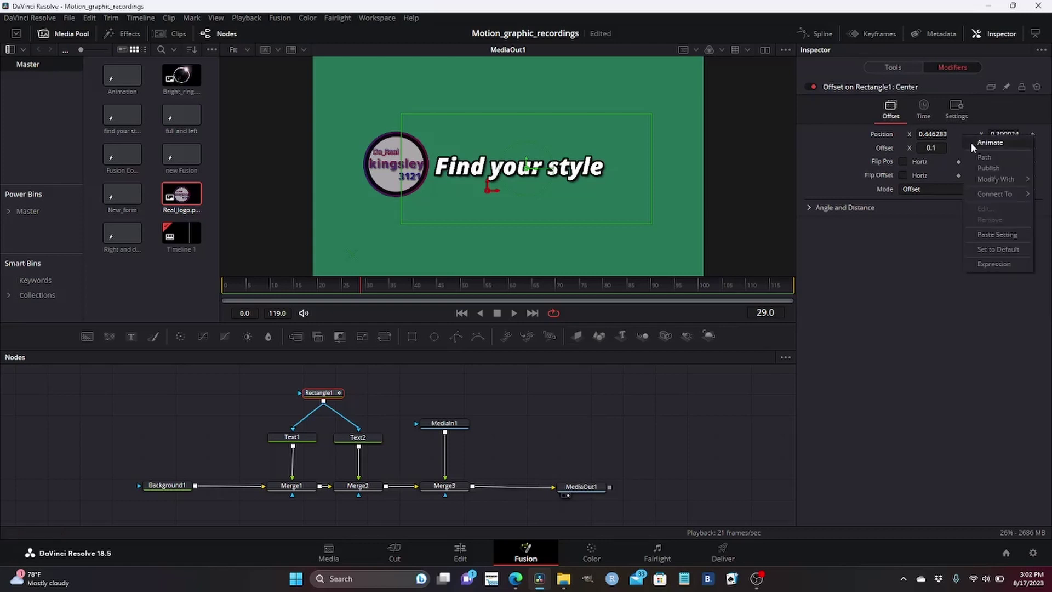
{"action": "left_click", "coordinate": [987, 264]}
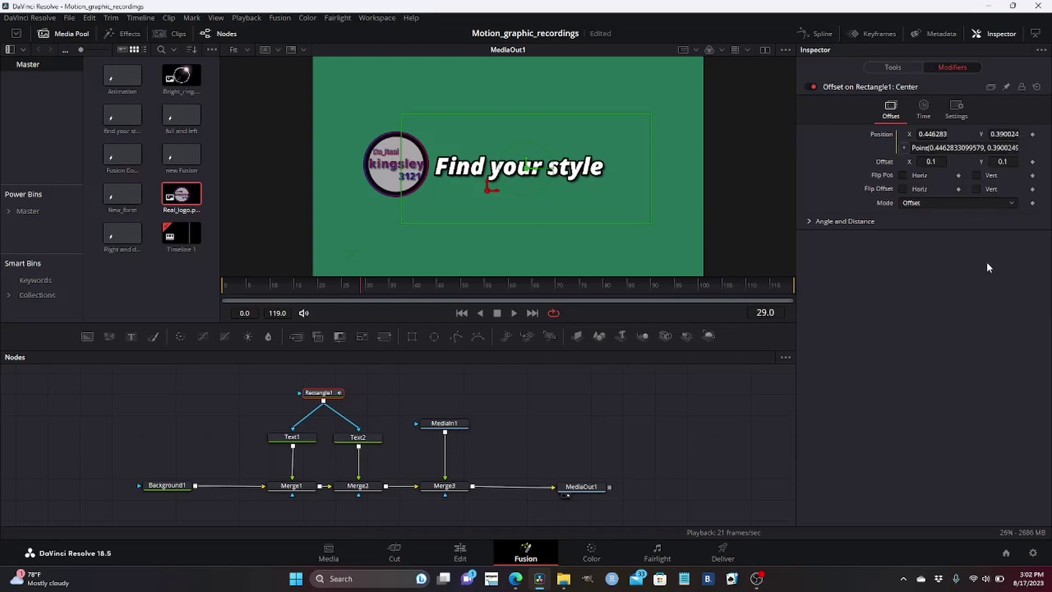
{"action": "left_click", "coordinate": [1013, 147]}
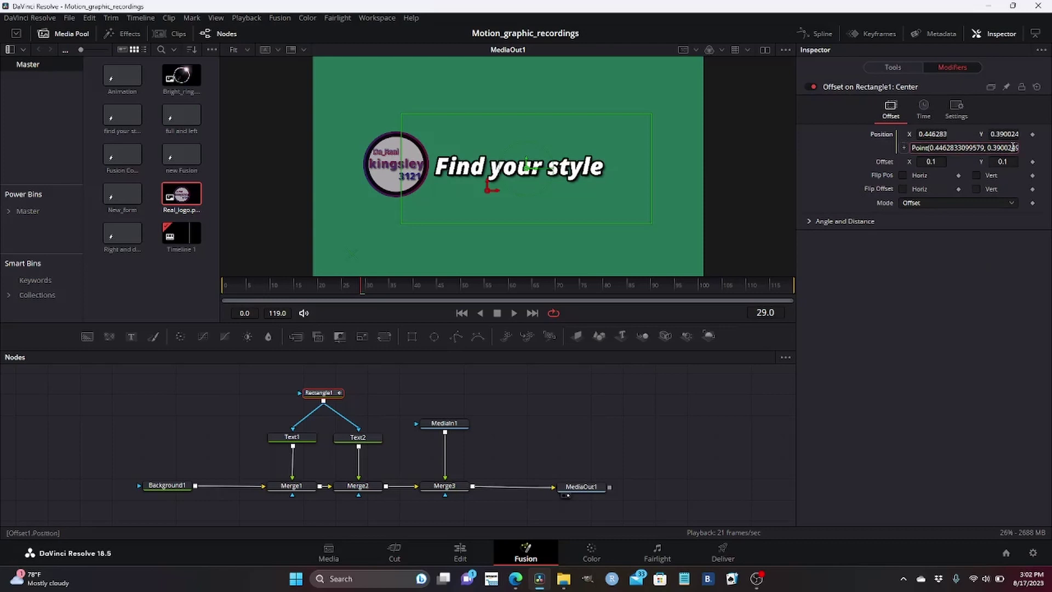
{"action": "key", "text": "BackSpace"}
{"action": "key", "text": "BackSpace"}
{"action": "key", "text": "BackSpace"}
{"action": "key", "text": "BackSpace"}
{"action": "key", "text": "BackSpace"}
{"action": "key", "text": "BackSpace"}
{"action": "key", "text": "BackSpace"}
{"action": "key", "text": "BackSpace"}
{"action": "key", "text": "BackSpace"}
{"action": "key", "text": "BackSpace"}
{"action": "key", "text": "BackSpace"}
{"action": "key", "text": "BackSpace"}
{"action": "key", "text": "BackSpace"}
{"action": "key", "text": "BackSpace"}
{"action": "key", "text": "BackSpace"}
{"action": "key", "text": "BackSpace"}
{"action": "key", "text": "BackSpace"}
{"action": "key", "text": "BackSpace"}
{"action": "key", "text": "BackSpace"}
{"action": "key", "text": "BackSpace"}
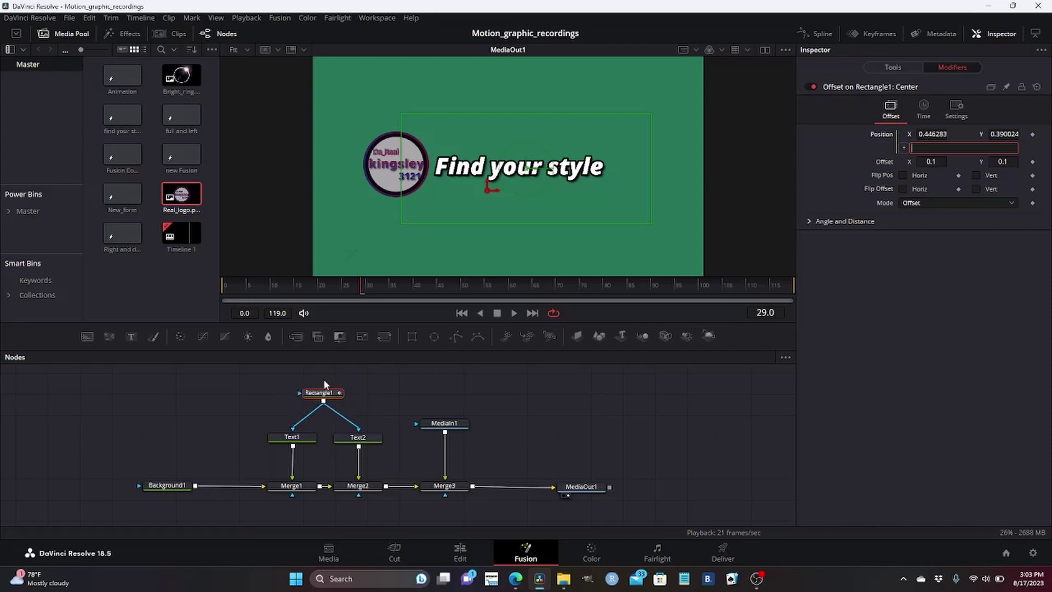
- Rename the MediaIn1 node as Logo
{"action": "left_click", "coordinate": [445, 424]}
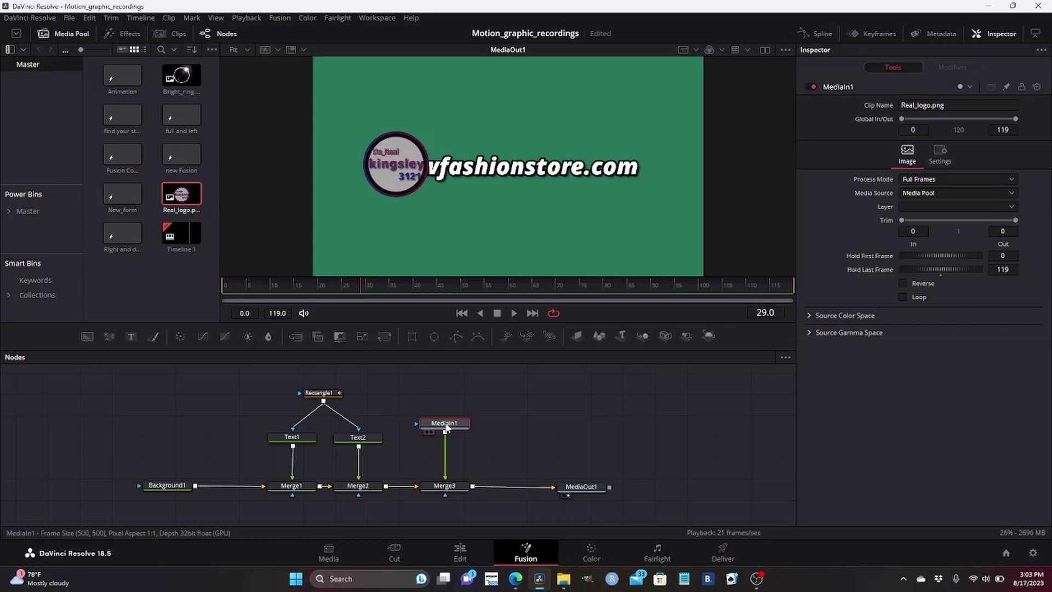
{"action": "key", "text": "F2"}
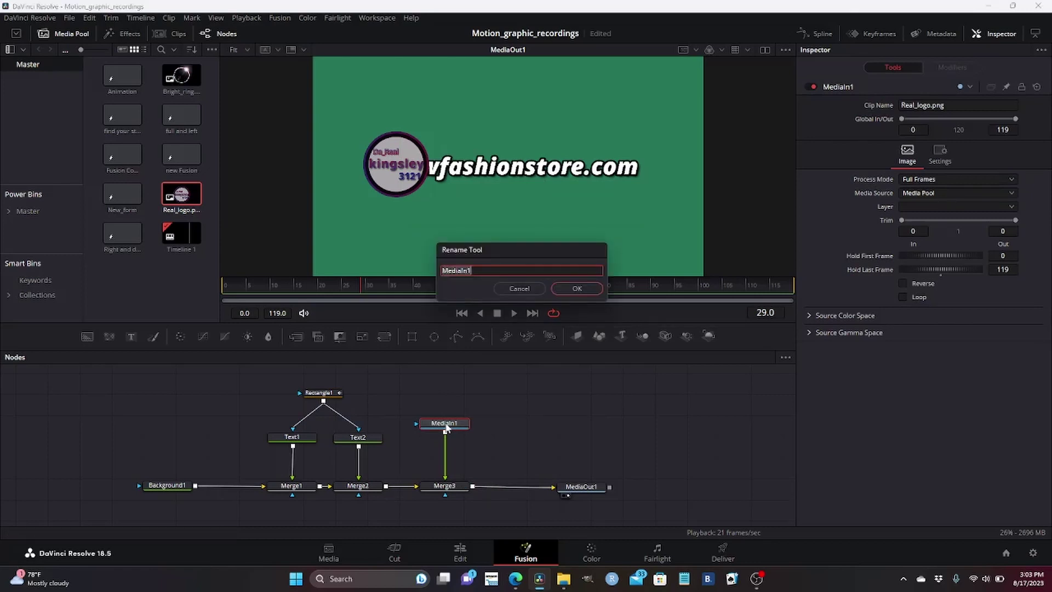
{"action": "type", "text": "Logo"}
{"action": "key", "text": "Return"}
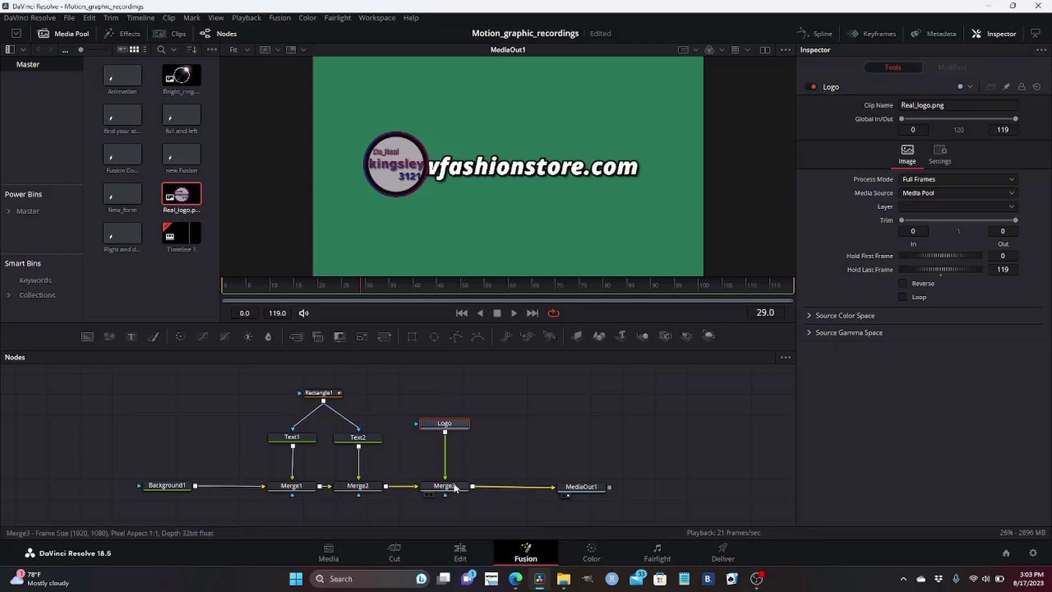
- Set the Position expression in Rectangle1's offset modifier to Merge3.Center so the mask follows the logo
{"action": "left_click", "coordinate": [319, 392]}
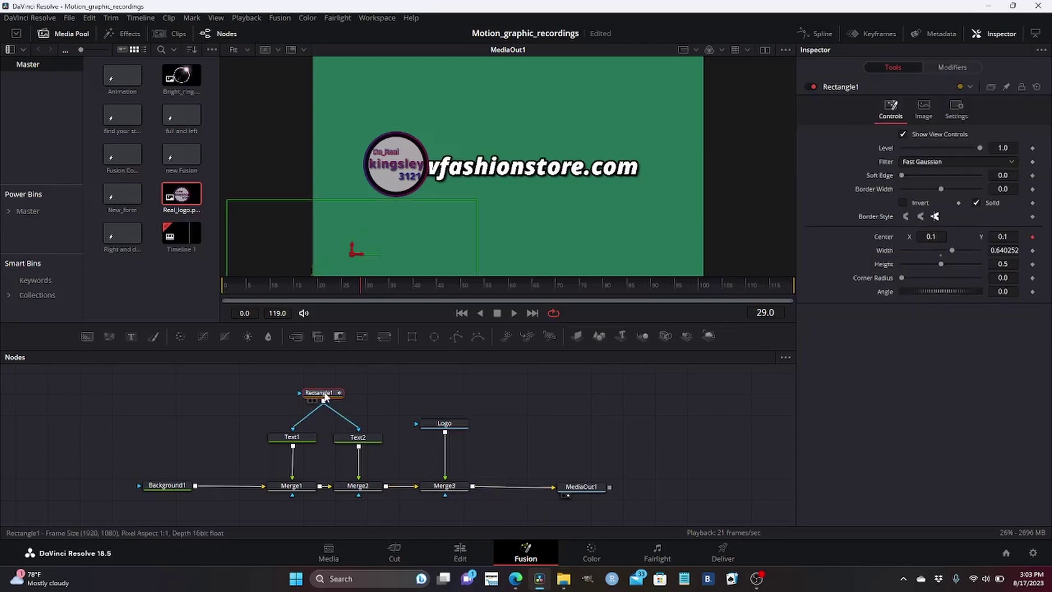
{"action": "left_click", "coordinate": [952, 68]}
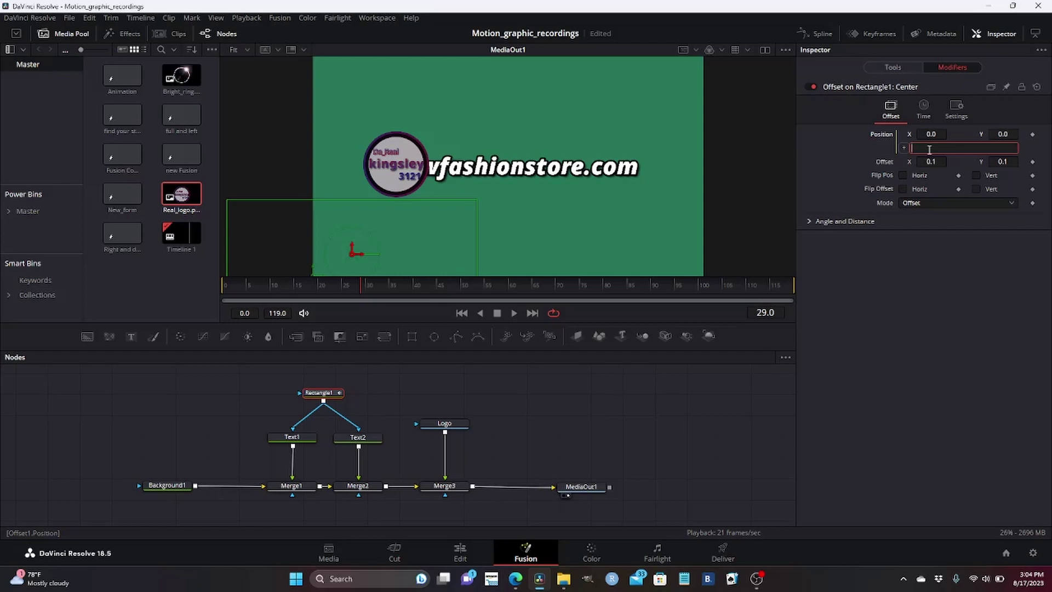
{"action": "type", "text": "Merge3."}
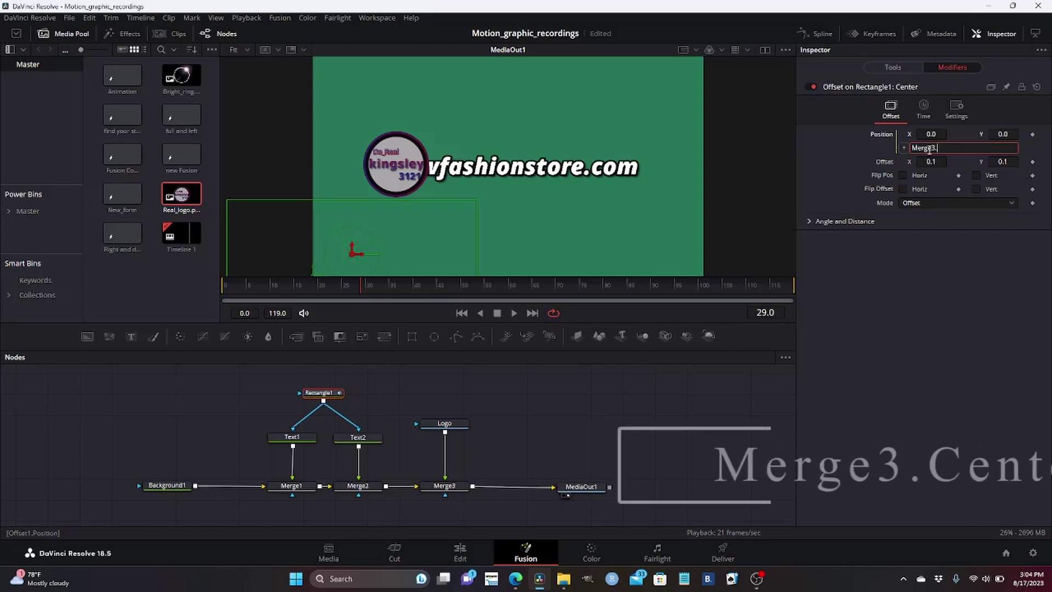
{"action": "type", "text": "C"}
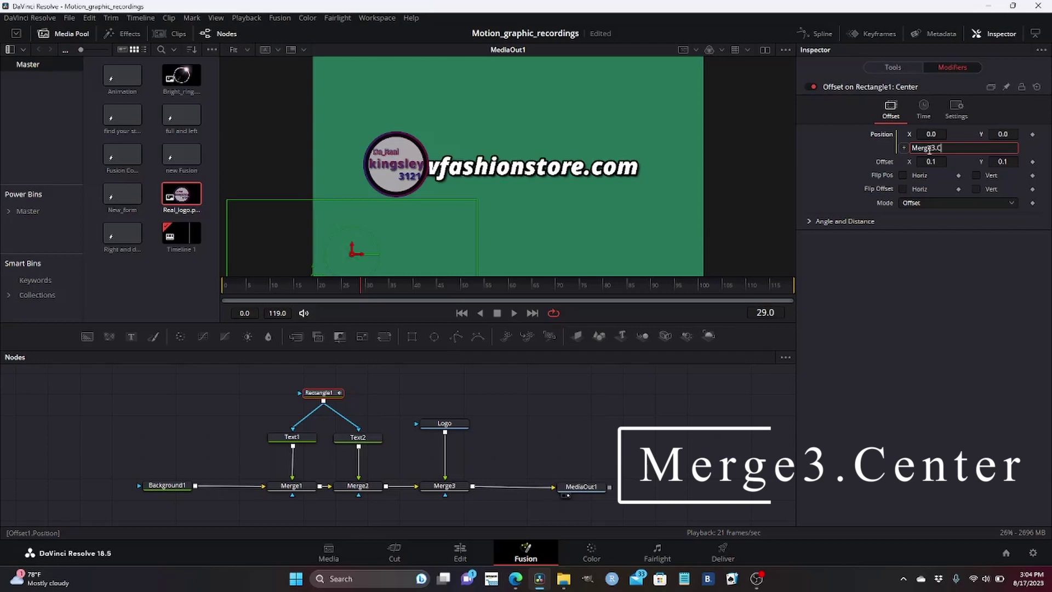
{"action": "type", "text": "enter"}
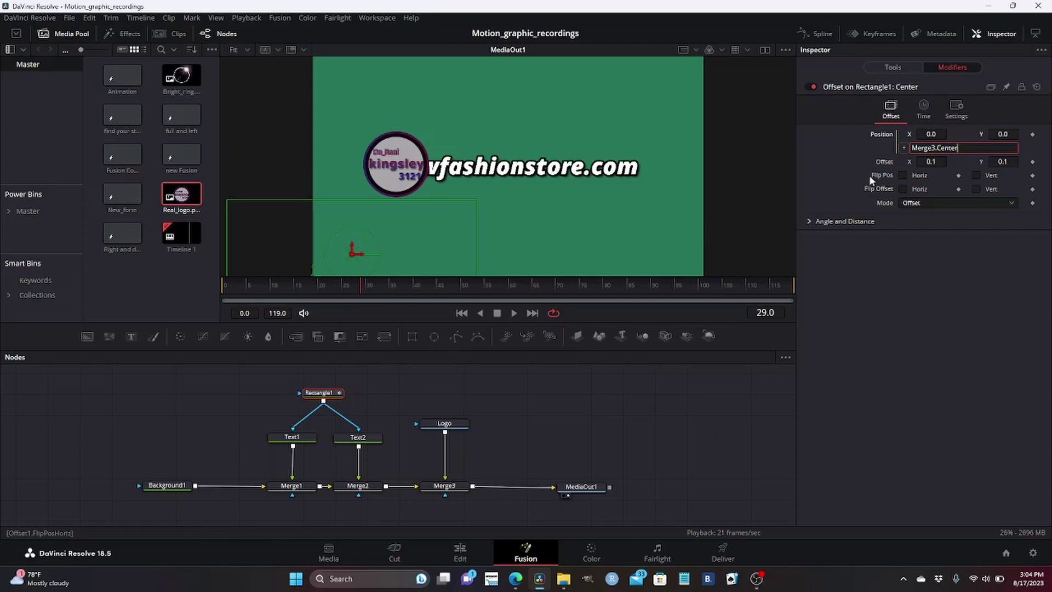
- Set the mask modifier's Offset to X 0.406 and Y -0.013 so the rectangle starts at the logo's edge
{"action": "left_click", "coordinate": [931, 162]}
{"action": "type", "text": "0.265"}
{"action": "key", "text": "Return"}
{"action": "left_click_drag", "start_coordinate": [931, 161], "coordinate": [880, 167]}
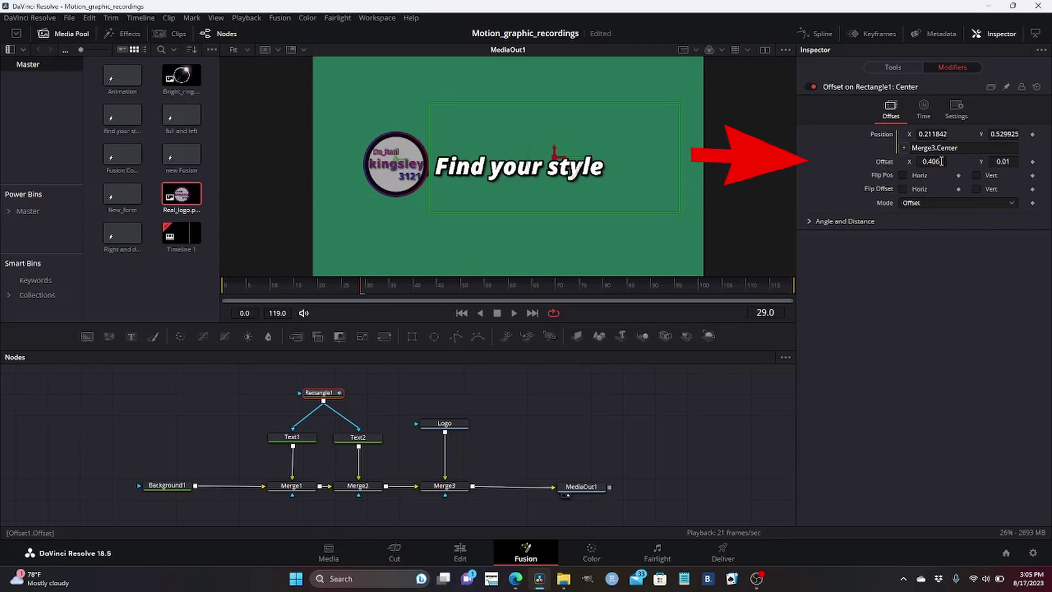
{"action": "left_click_drag", "start_coordinate": [1009, 162], "coordinate": [986, 163]}
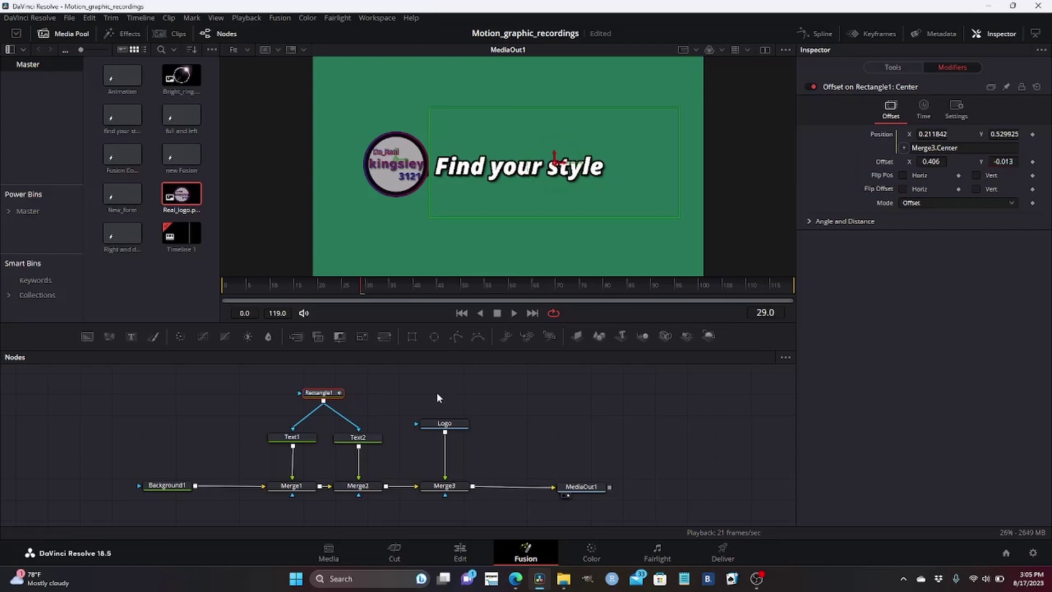
- Move the logo in Merge3 away from the text to a center X of about 0.139
{"action": "left_click", "coordinate": [444, 487]}
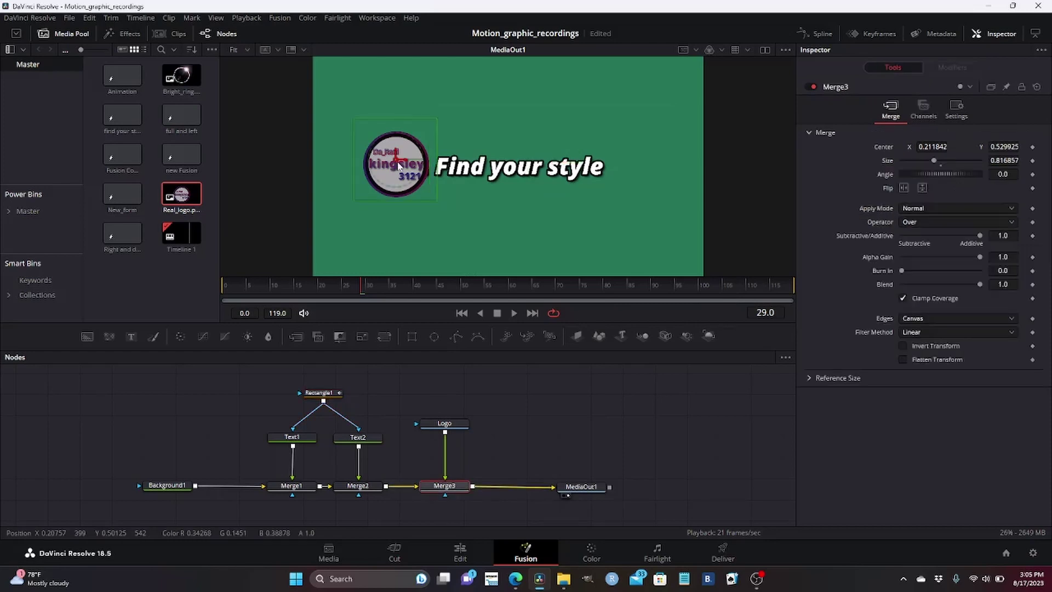
{"action": "left_click_drag", "start_coordinate": [408, 167], "coordinate": [373, 215]}
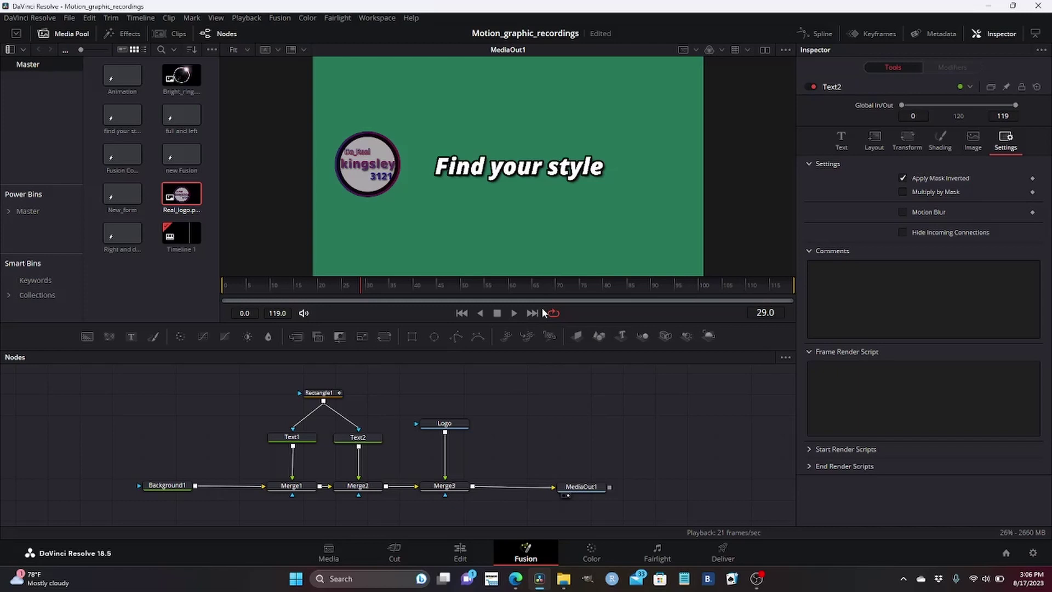
{"action": "left_click", "coordinate": [445, 486]}
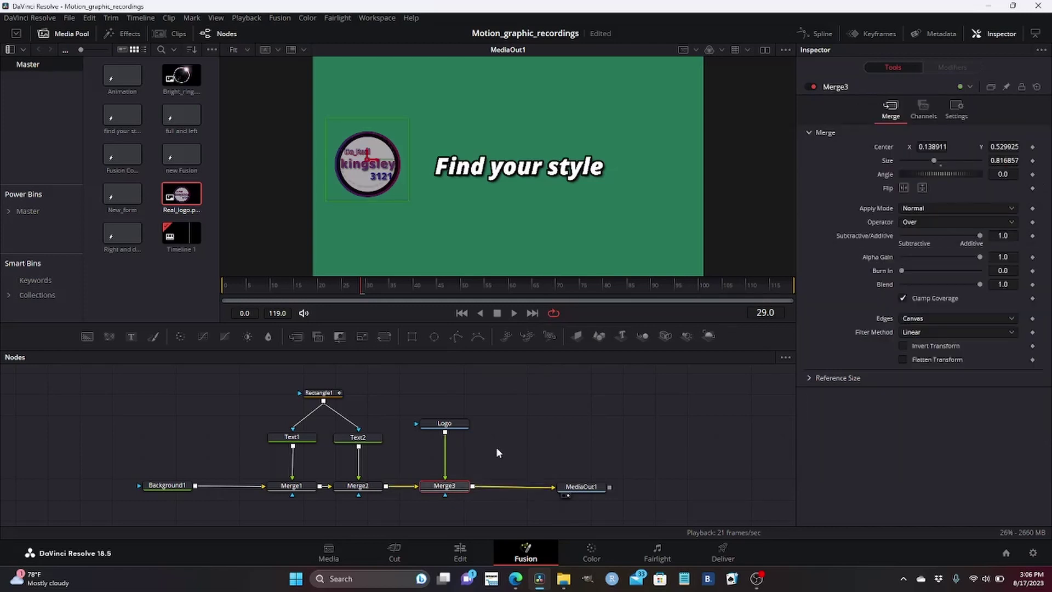
{"action": "key", "text": "ctrl+s"}
- Insert a Transform node between Logo and Merge3 and keyframe its Center at frame 15
{"action": "left_click", "coordinate": [224, 291]}
{"action": "left_click", "coordinate": [444, 423]}
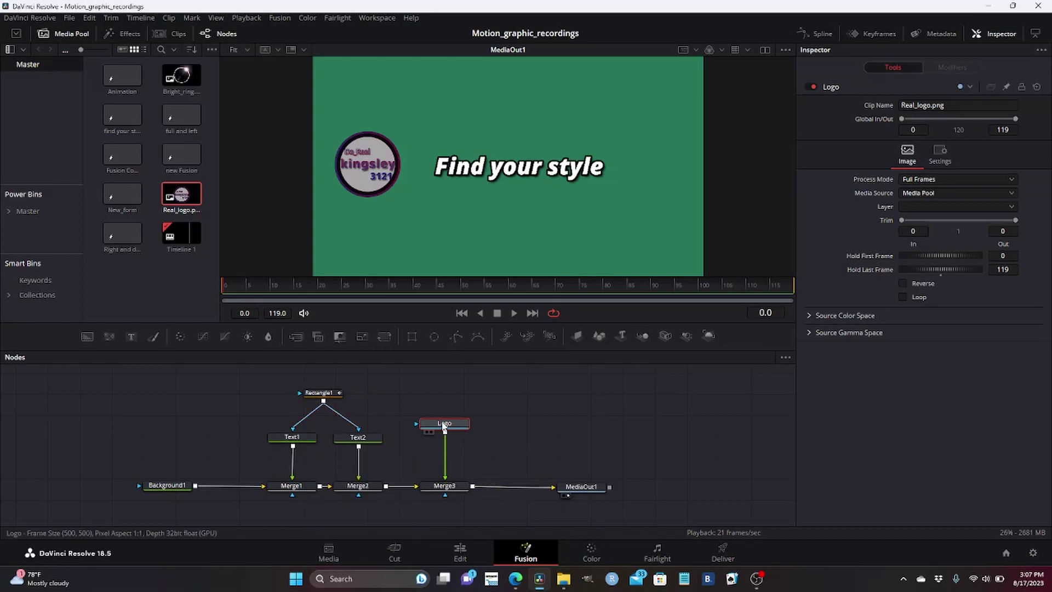
{"action": "left_click", "coordinate": [383, 336]}
{"action": "key", "text": "shift+Right"}
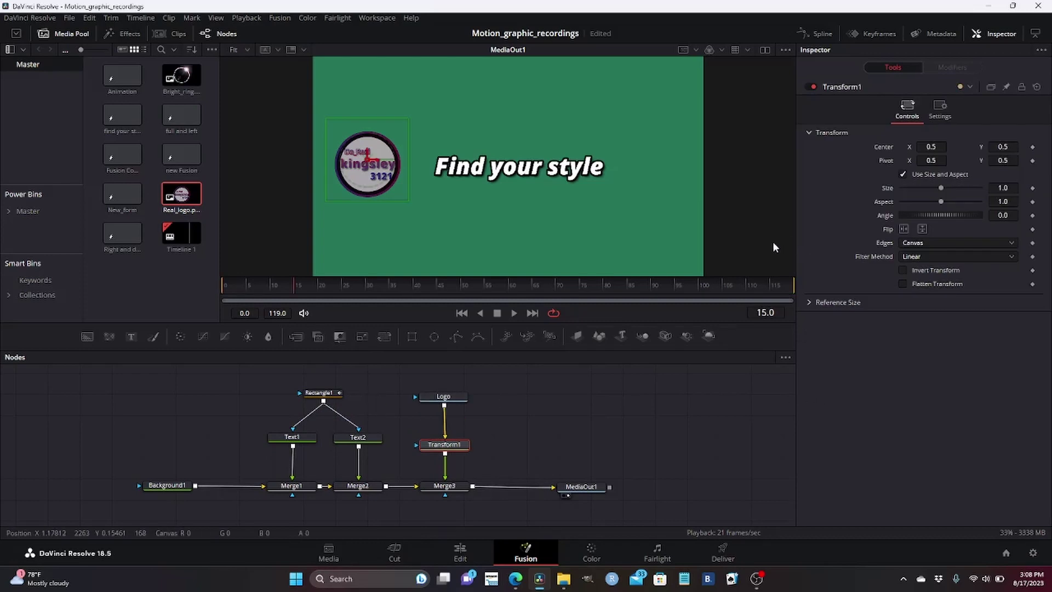
{"action": "left_click", "coordinate": [1033, 147]}
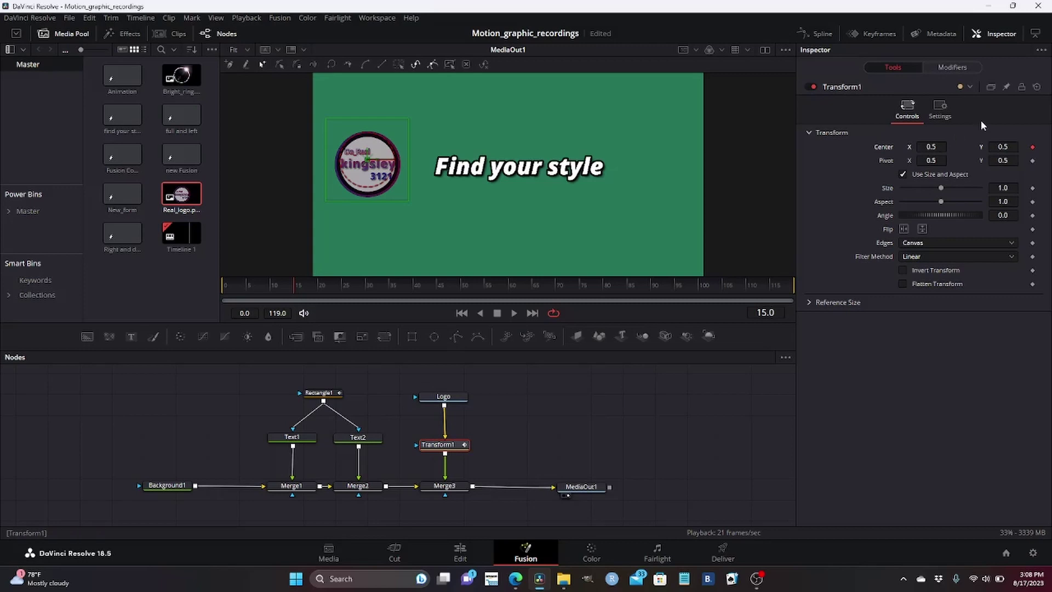
- At frame 0, set Transform1's Center Y to 2.118 so the logo starts above the frame
{"action": "left_click", "coordinate": [283, 287]}
{"action": "left_click_drag", "start_coordinate": [260, 294], "coordinate": [205, 287]}
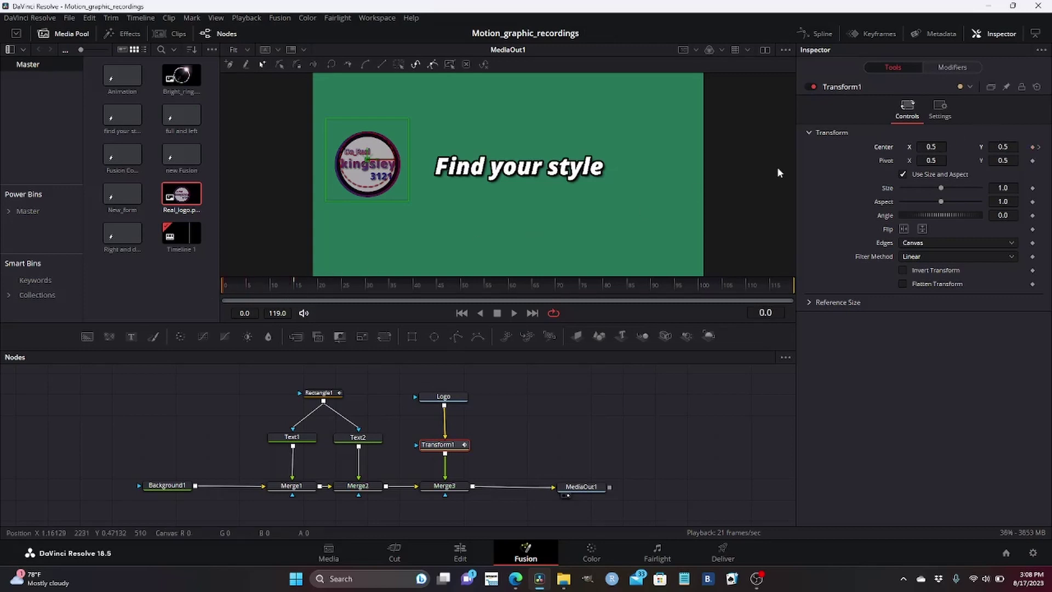
{"action": "left_click_drag", "start_coordinate": [1007, 145], "coordinate": [1051, 145]}
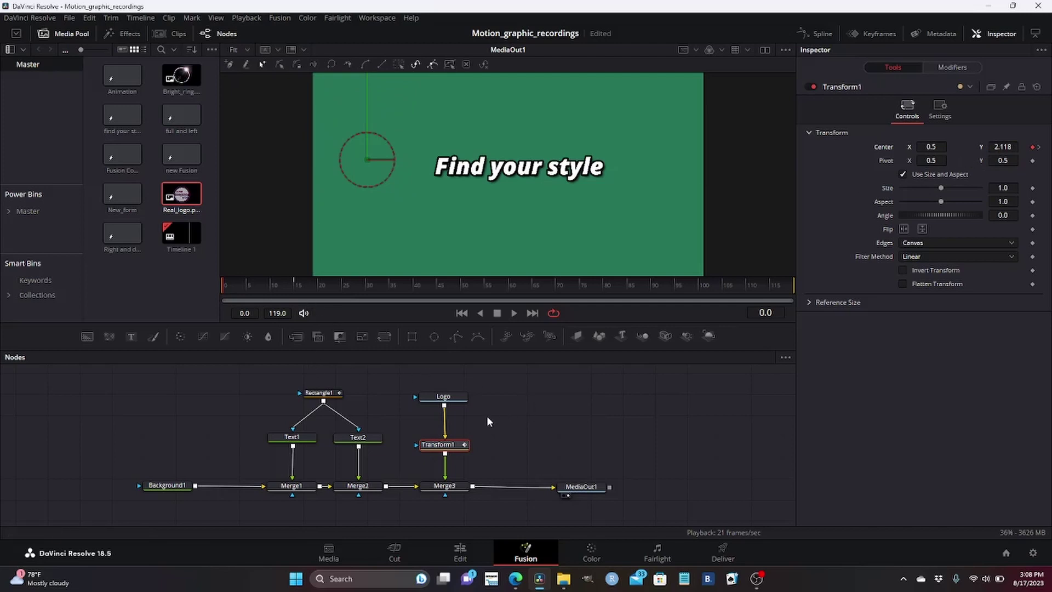
- Keyframe the layout Center of Text1 at frame 15
{"action": "left_click", "coordinate": [280, 441]}
{"action": "left_click_drag", "start_coordinate": [226, 293], "coordinate": [298, 294]}
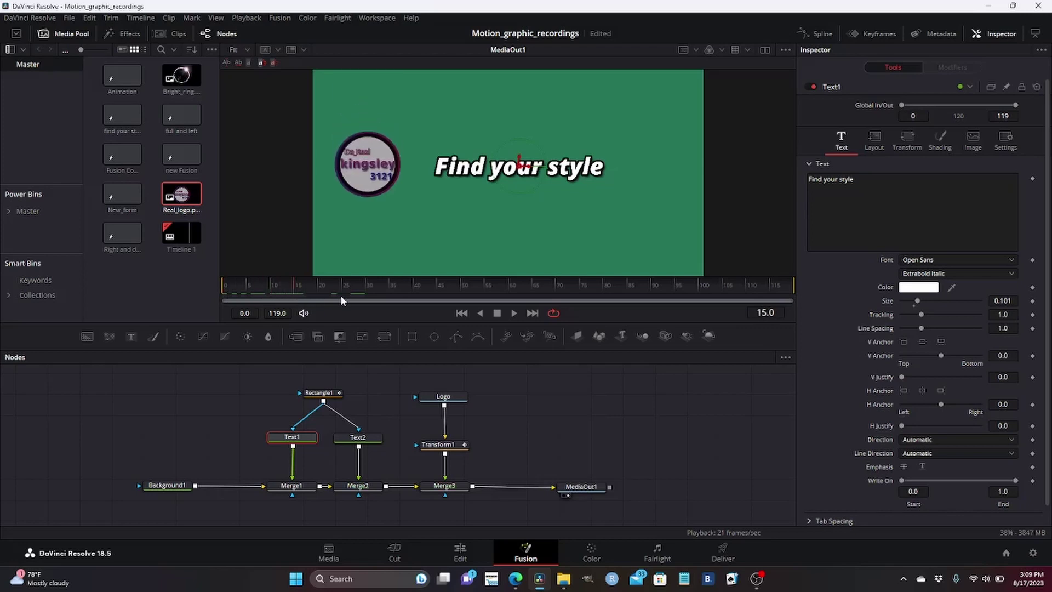
{"action": "left_click", "coordinate": [875, 142]}
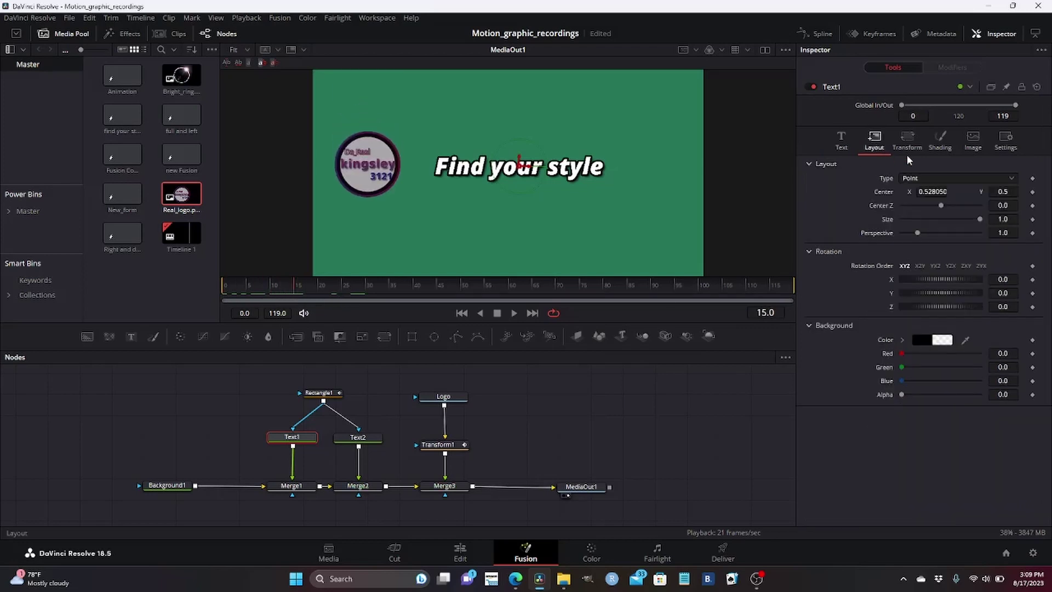
{"action": "left_click", "coordinate": [1033, 194]}
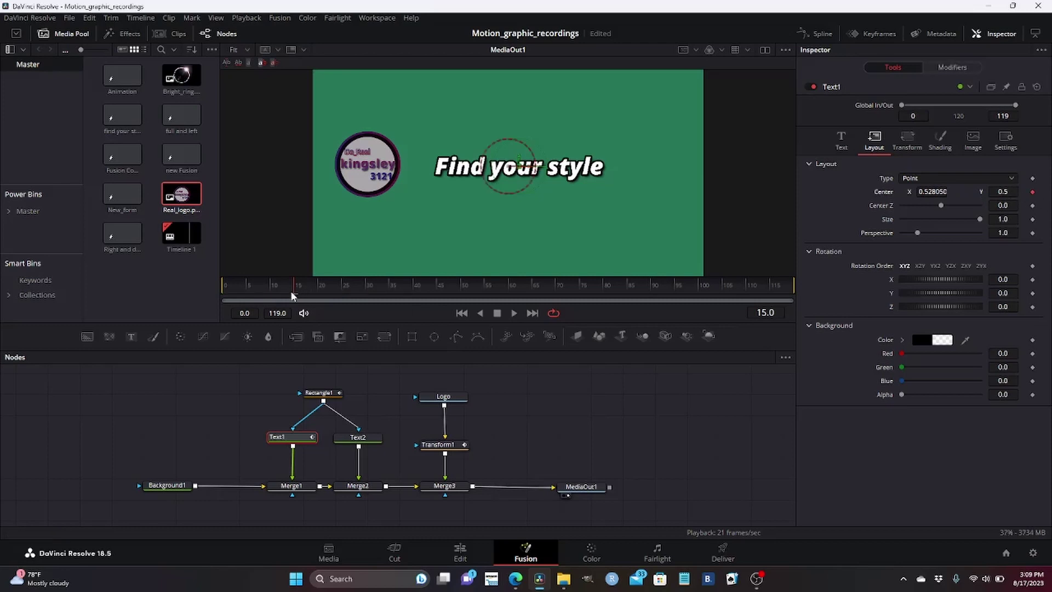
- At frame 0, set Text1's layout Center X to about 1.141 and play back the text's entrance
{"action": "left_click", "coordinate": [224, 287]}
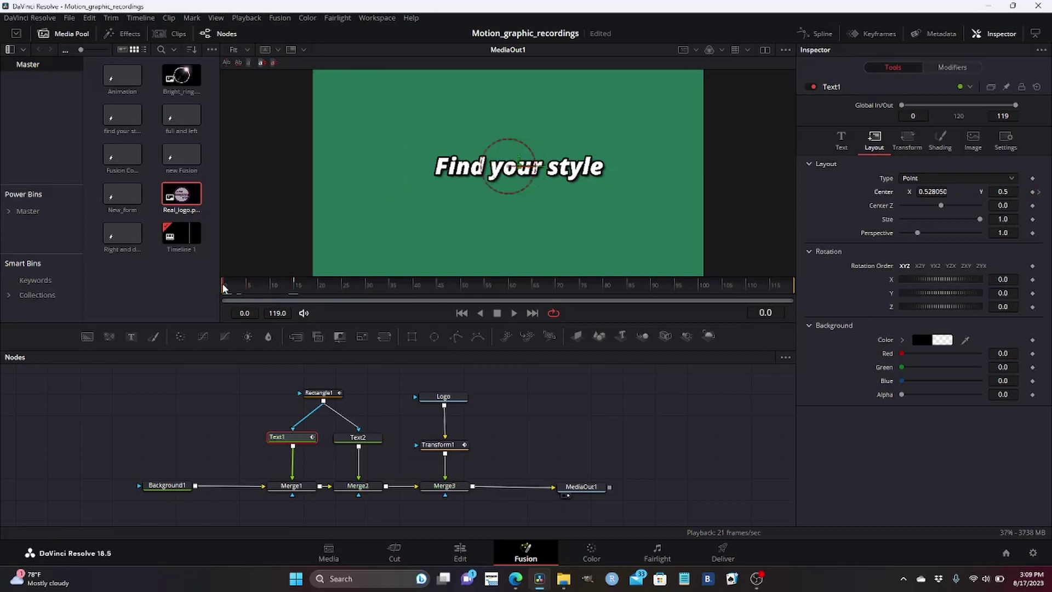
{"action": "left_click_drag", "start_coordinate": [930, 191], "coordinate": [971, 191]}
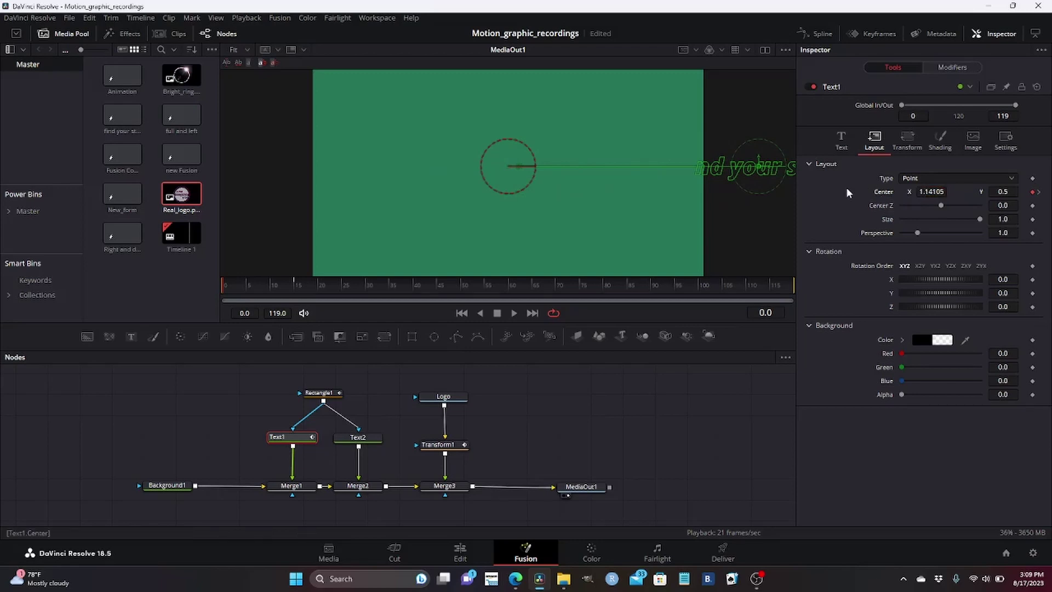
{"action": "left_click", "coordinate": [514, 313]}
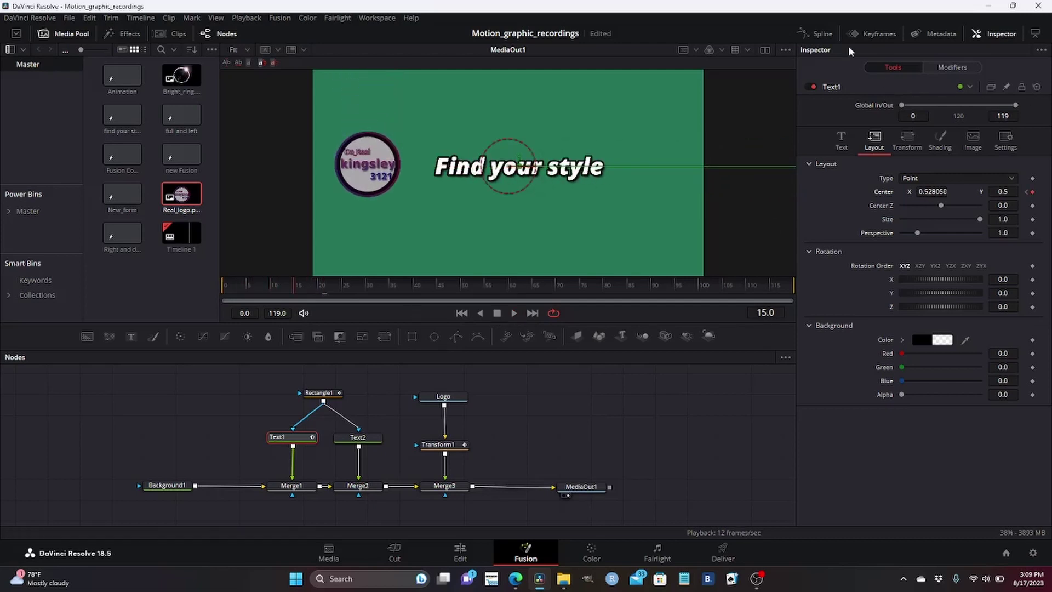
- Show the Text1 and Transform1 animation curves in the Spline editor and zoom to fit them
{"action": "left_click", "coordinate": [821, 34]}
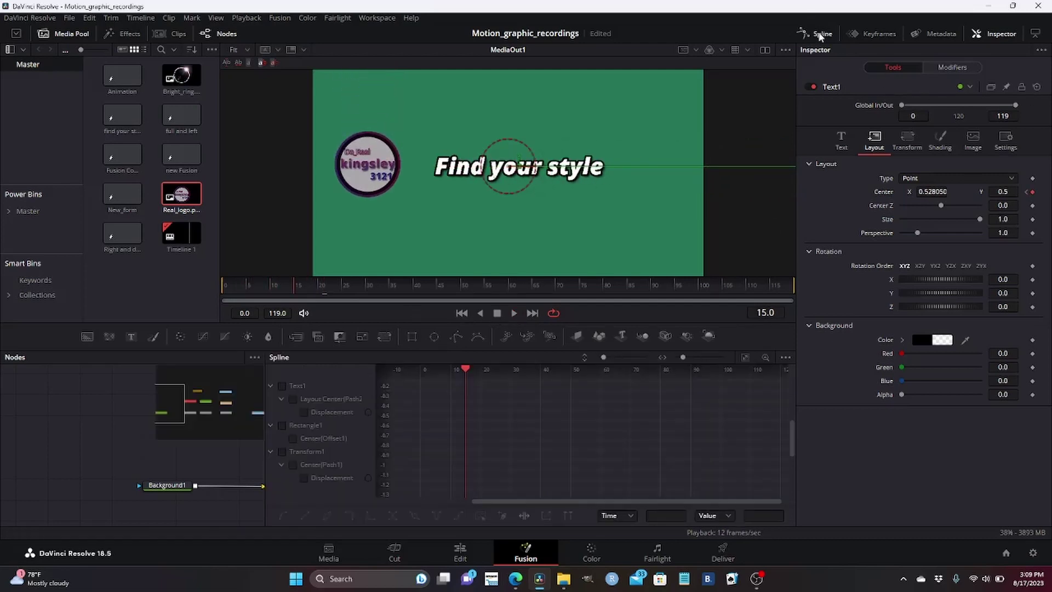
{"action": "left_click", "coordinate": [282, 386]}
{"action": "left_click", "coordinate": [281, 451]}
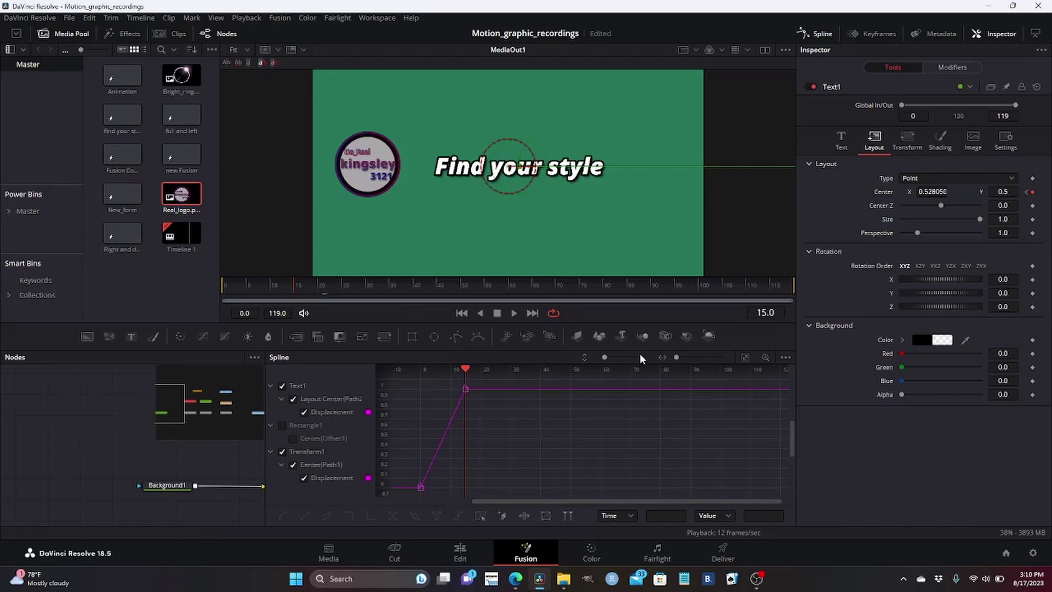
{"action": "left_click", "coordinate": [743, 357]}
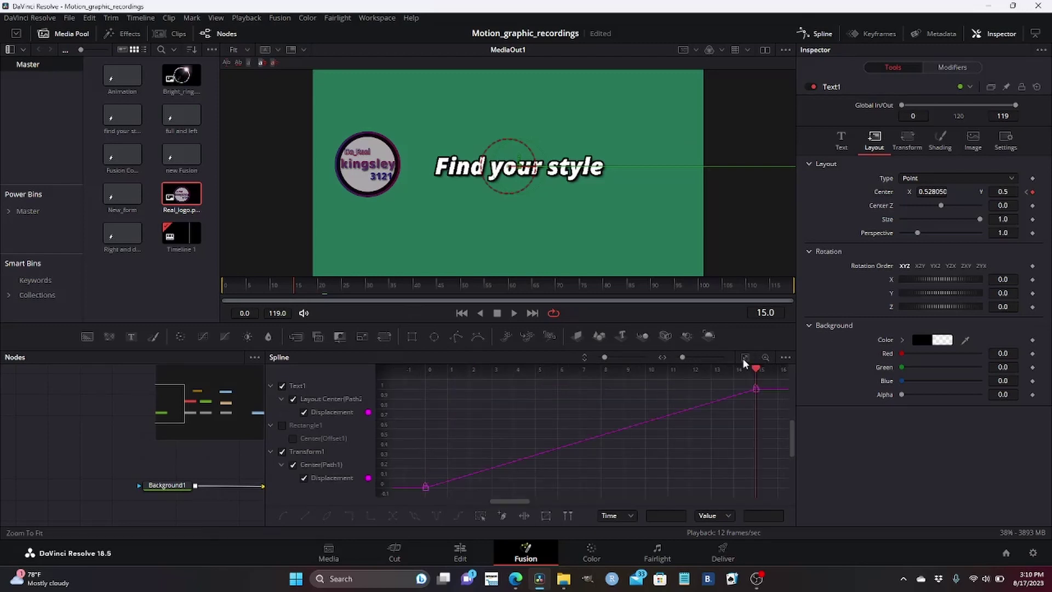
- Smooth all keyframes on the Text1 and Transform1 displacement curves
{"action": "left_click", "coordinate": [713, 369]}
{"action": "left_click_drag", "start_coordinate": [423, 422], "coordinate": [763, 463]}
{"action": "left_click_drag", "start_coordinate": [412, 386], "coordinate": [789, 491]}
{"action": "key", "text": "shift+s"}
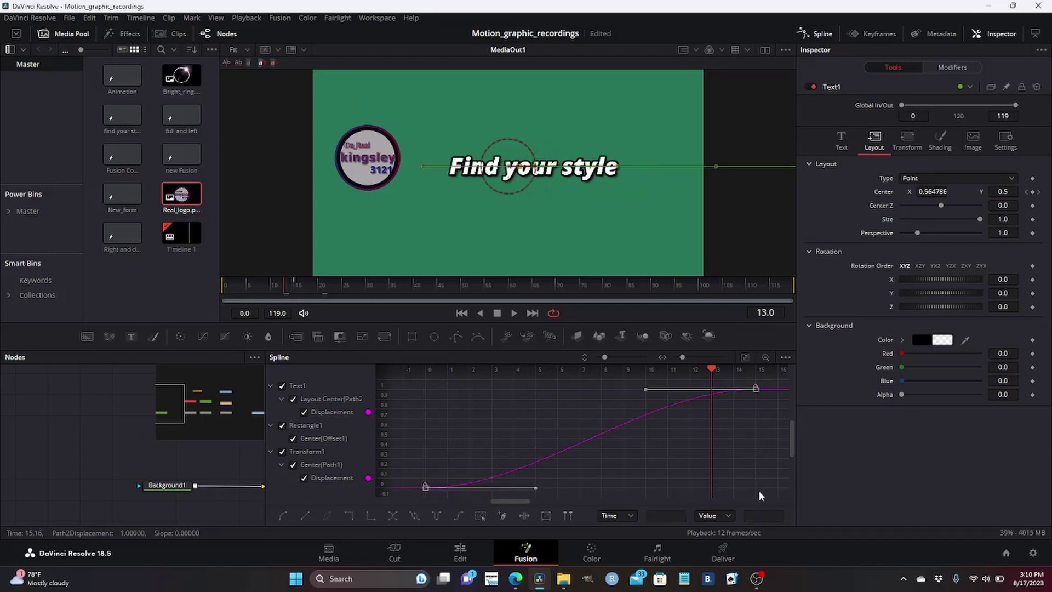
- Play back the smoothed logo and text entrance from the first frame and close the Spline editor
{"action": "key", "text": "ctrl+z"}
{"action": "left_click_drag", "start_coordinate": [286, 288], "coordinate": [188, 301]}
{"action": "left_click", "coordinate": [515, 313]}
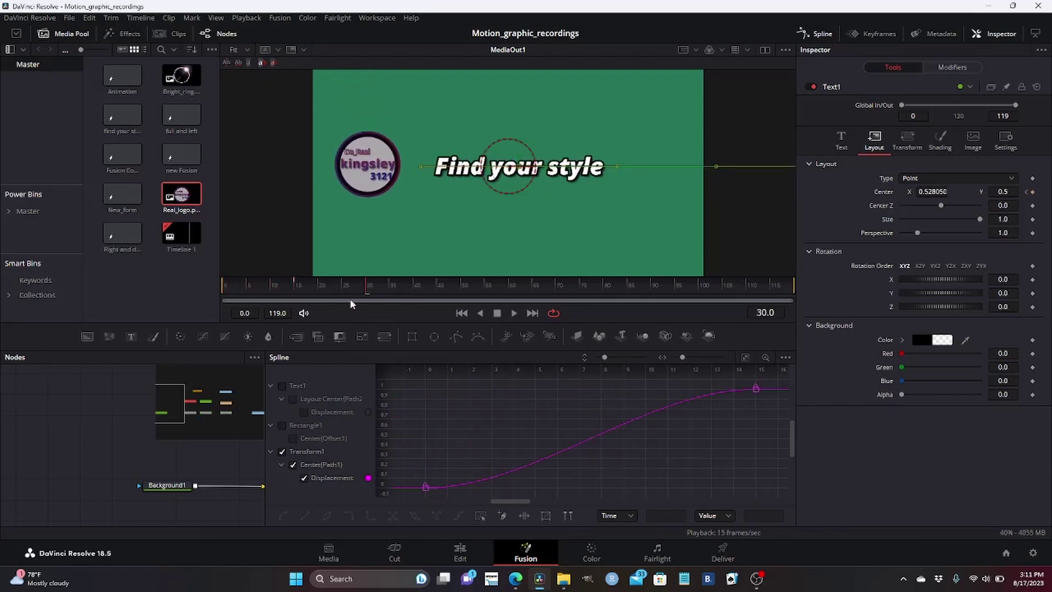
{"action": "left_click", "coordinate": [816, 33]}
{"action": "key", "text": "space"}
- Keyframe Merge3's Center at frame 30 and move the logo out of the frame to X about 1.149 at frame 40
{"action": "left_click_drag", "start_coordinate": [455, 293], "coordinate": [336, 311]}
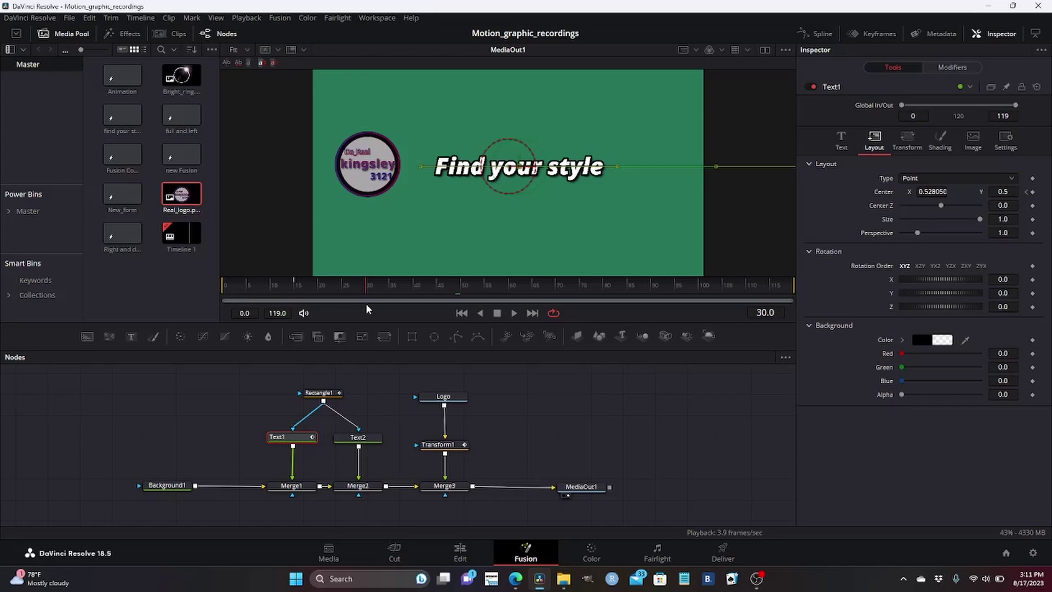
{"action": "left_click", "coordinate": [446, 489]}
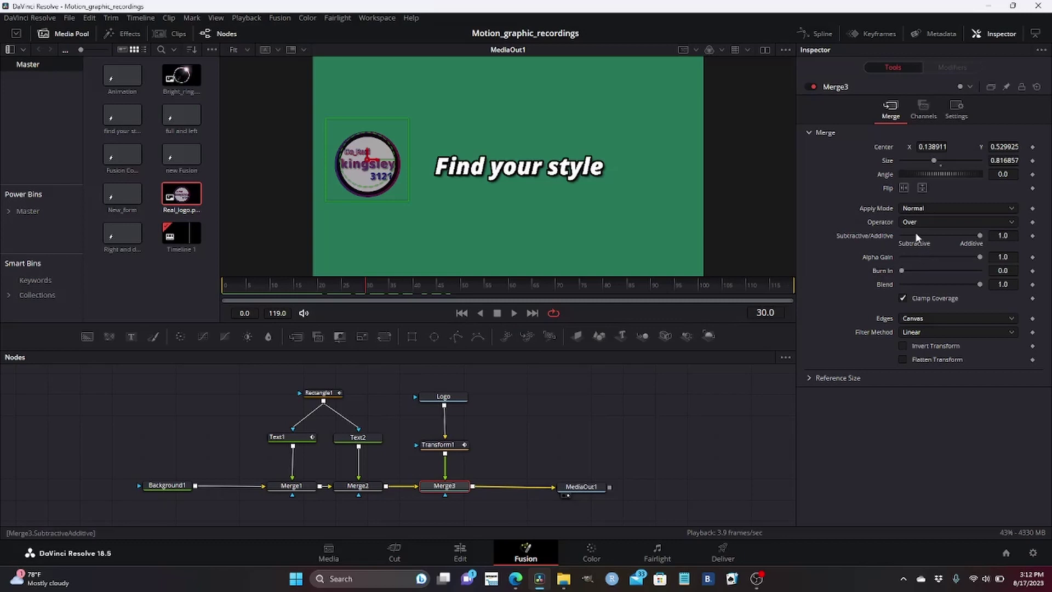
{"action": "left_click", "coordinate": [1032, 147]}
{"action": "left_click", "coordinate": [378, 289]}
{"action": "left_click", "coordinate": [417, 292]}
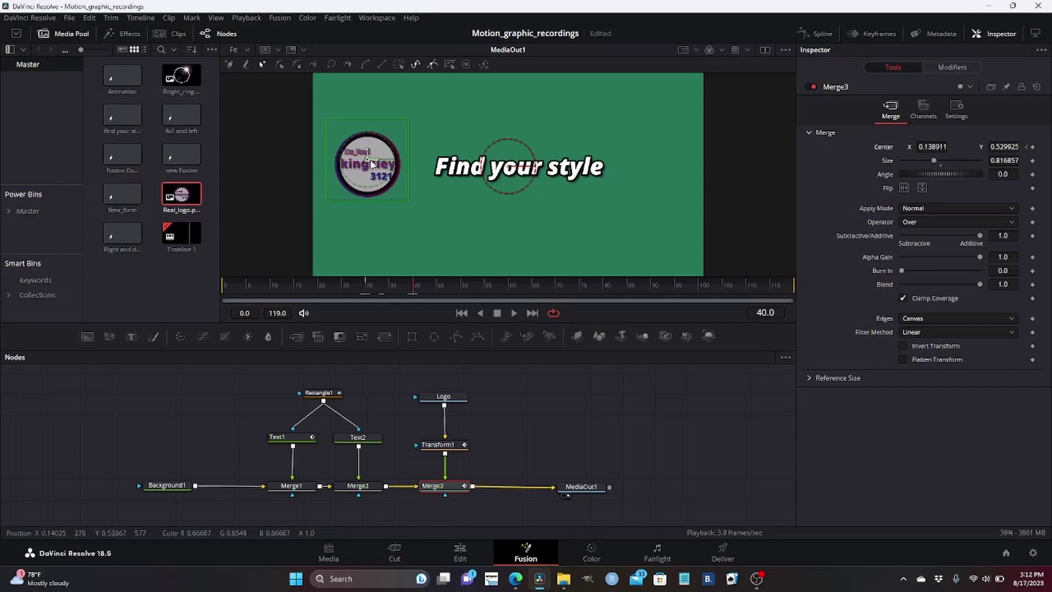
{"action": "left_click_drag", "start_coordinate": [387, 163], "coordinate": [771, 183]}
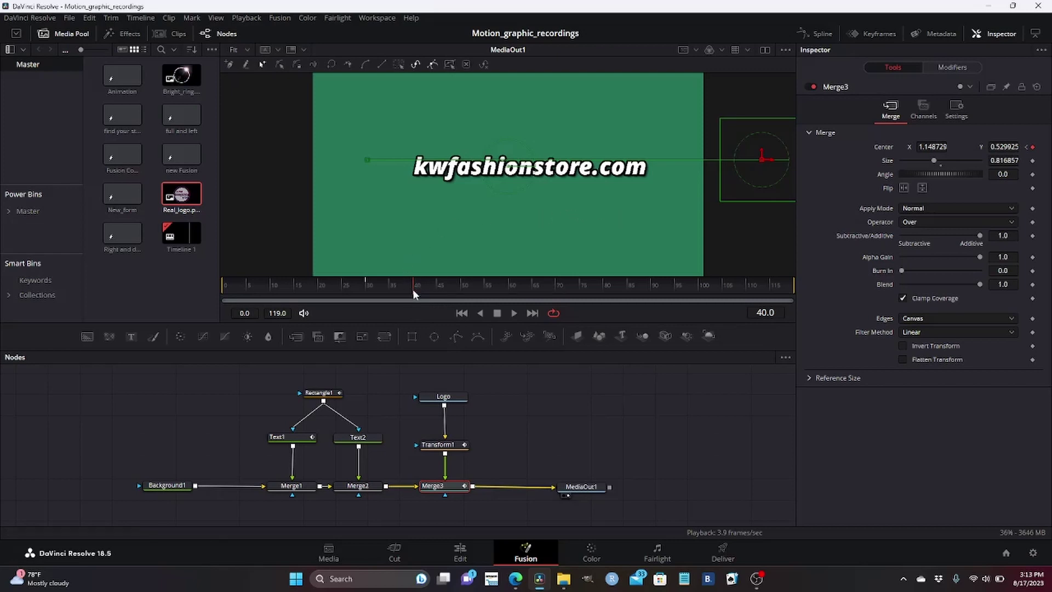
- Hold Merge3's Center with a keyframe at frame 55 and bring the logo back to X about 0.142 at frame 65
{"action": "left_click_drag", "start_coordinate": [413, 290], "coordinate": [508, 304]}
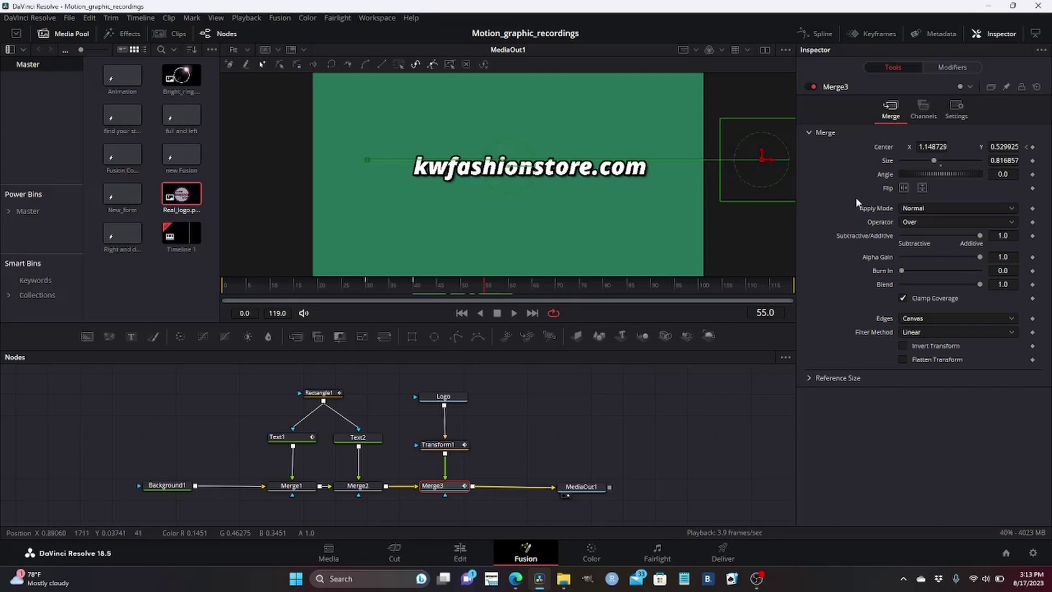
{"action": "left_click", "coordinate": [1033, 148]}
{"action": "left_click", "coordinate": [507, 290]}
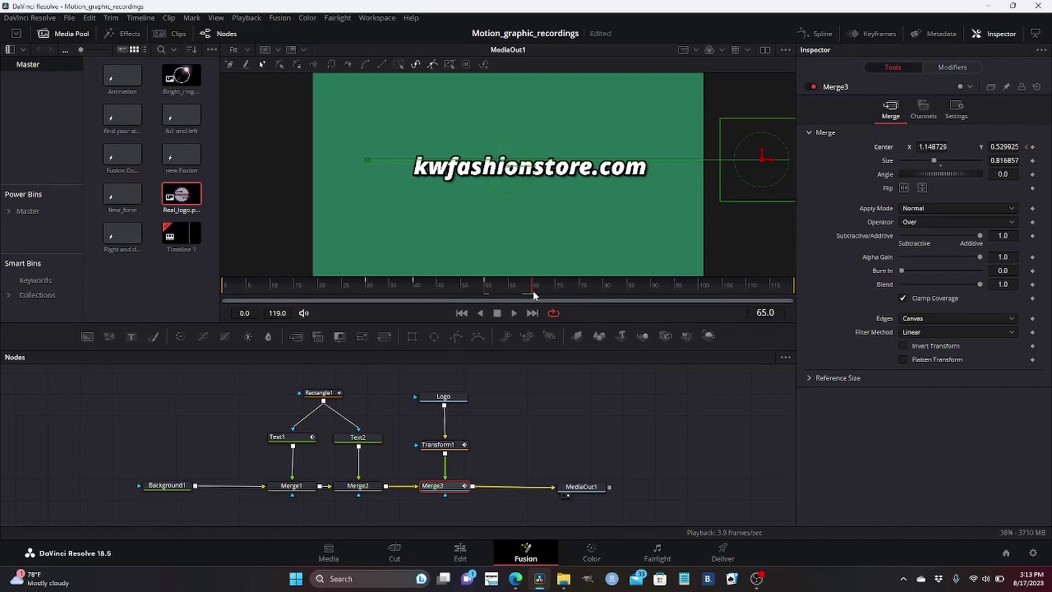
{"action": "left_click_drag", "start_coordinate": [767, 160], "coordinate": [377, 164]}
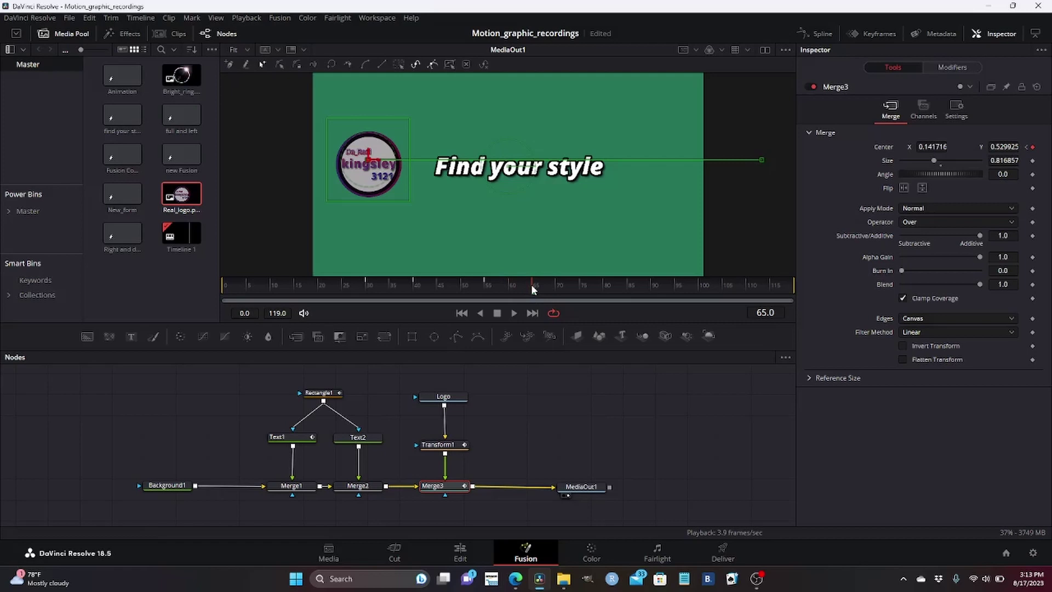
- Hold Merge3's Center with a keyframe at frame 80 and move the logo out to X about 1.152 at frame 100
{"action": "left_click_drag", "start_coordinate": [531, 289], "coordinate": [604, 300]}
{"action": "left_click", "coordinate": [1033, 147]}
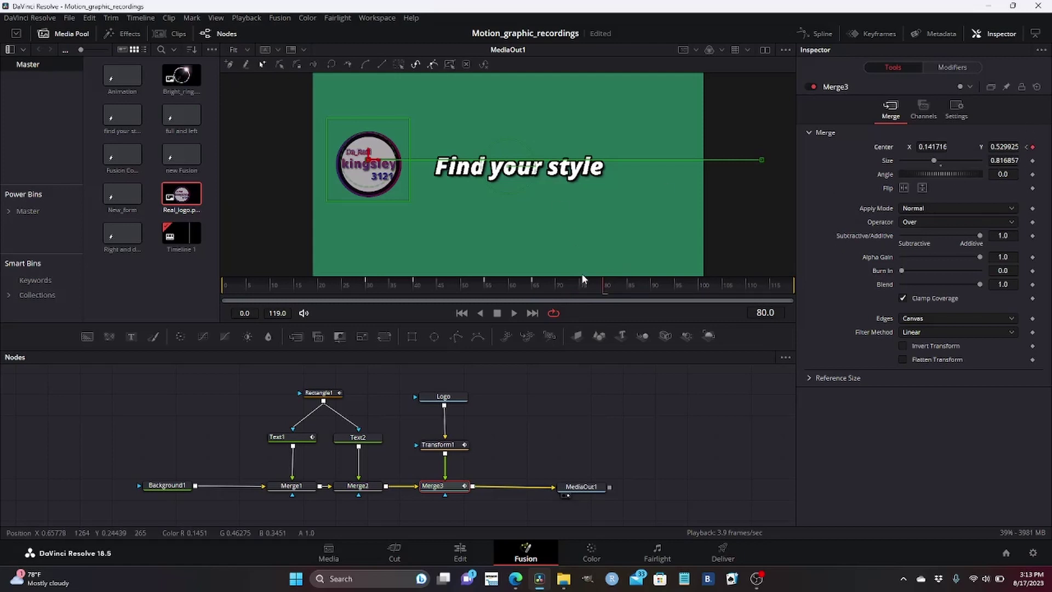
{"action": "left_click_drag", "start_coordinate": [606, 288], "coordinate": [701, 297]}
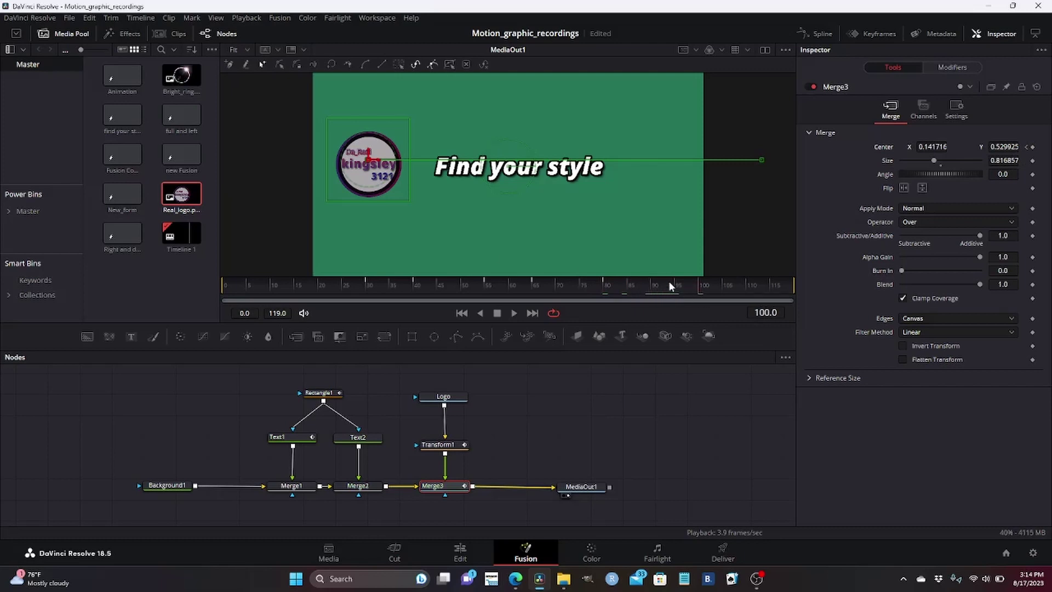
{"action": "left_click_drag", "start_coordinate": [386, 164], "coordinate": [759, 179]}
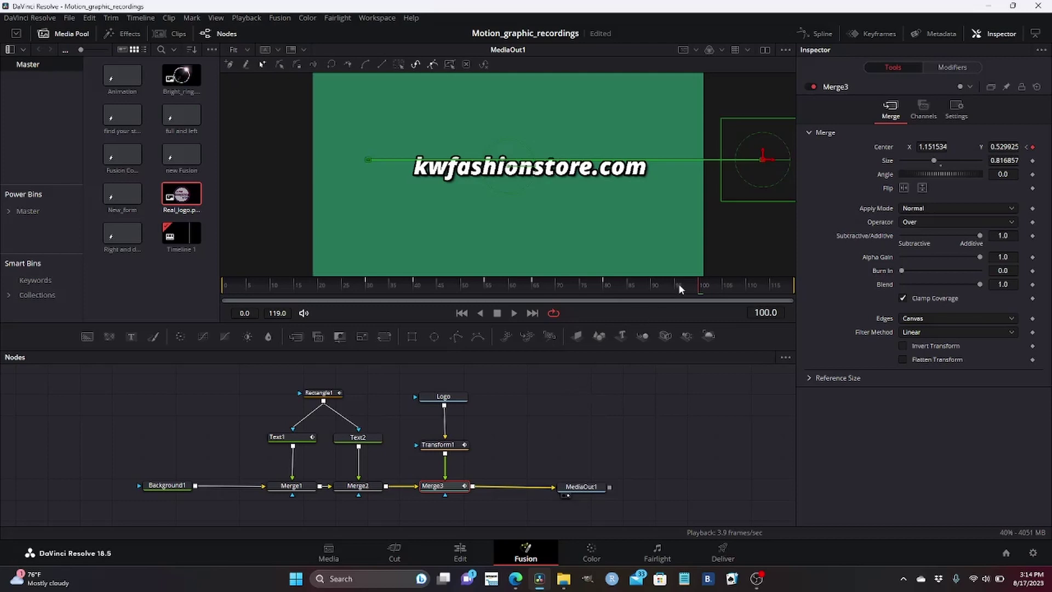
- Play back the logo's repeated passes across the text from frame 0
{"action": "left_click_drag", "start_coordinate": [581, 286], "coordinate": [202, 291]}
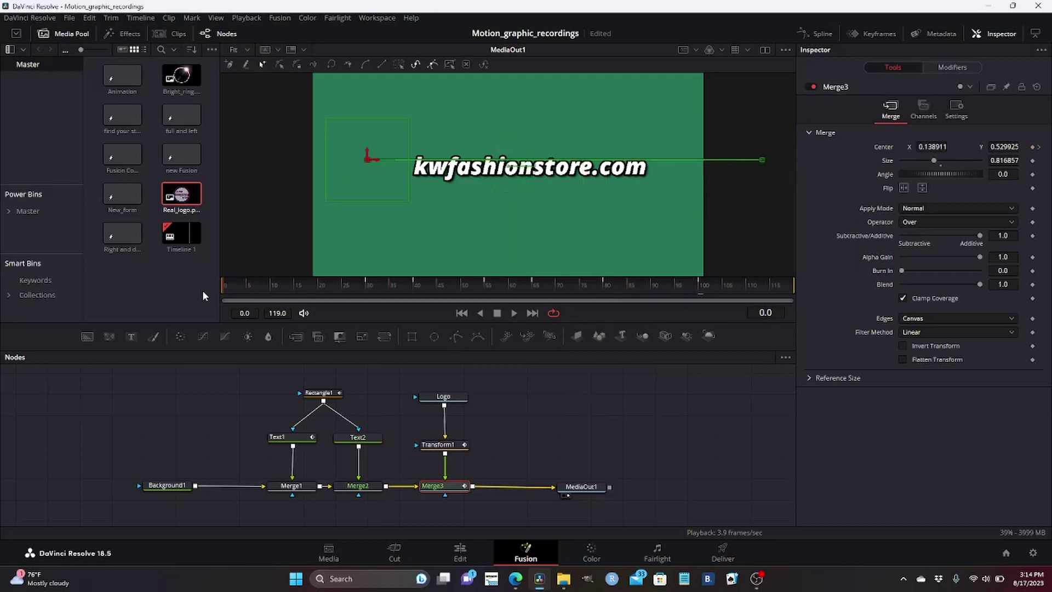
{"action": "left_click", "coordinate": [515, 313]}
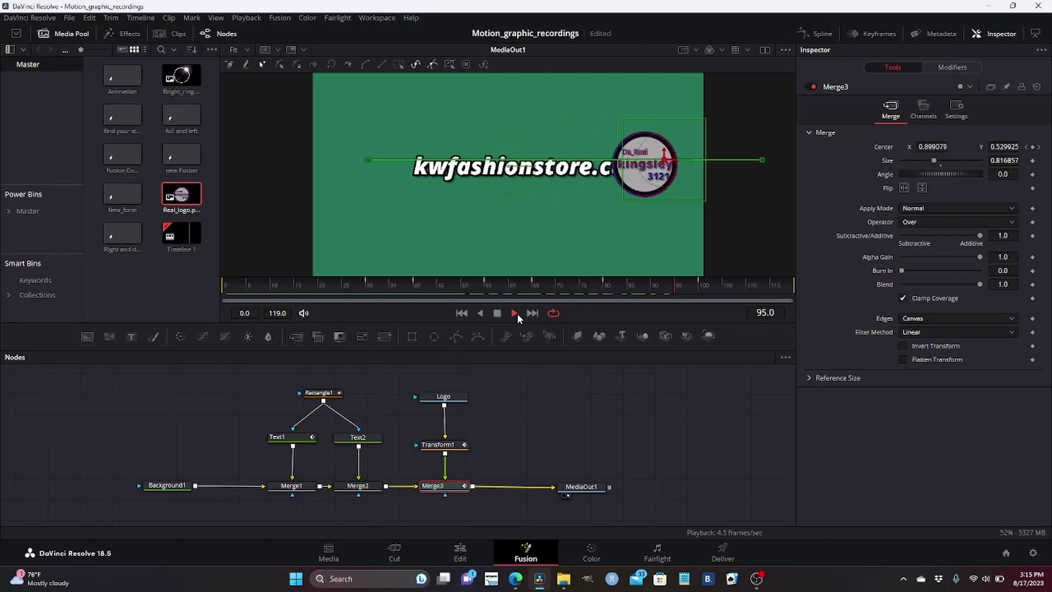
{"action": "left_click", "coordinate": [501, 314]}
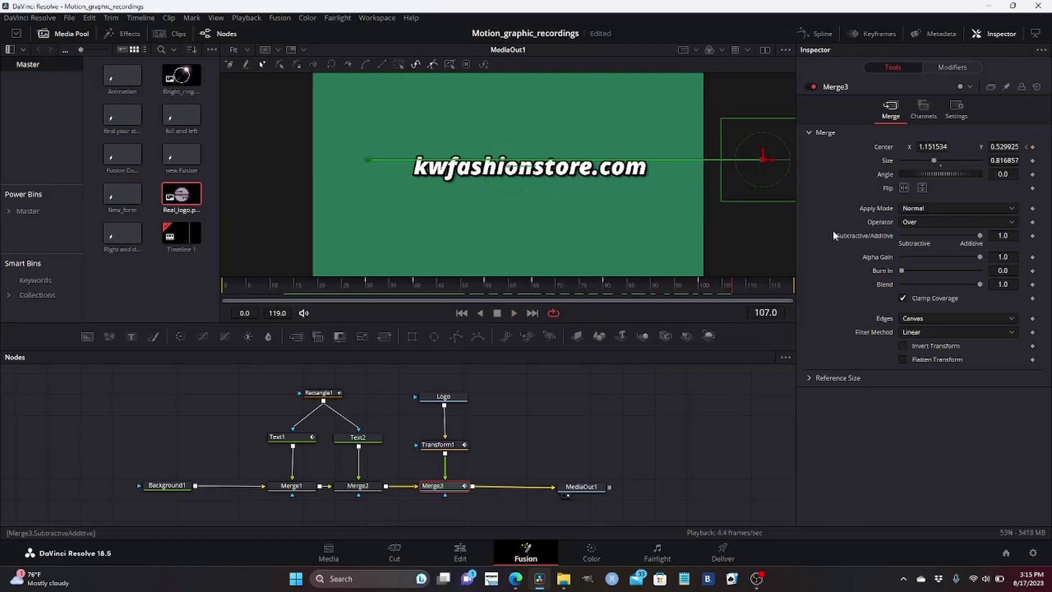
- Show the Transform1 and Merge3 displacement curves in the Spline editor and fit them to the graph
{"action": "left_click", "coordinate": [818, 34]}
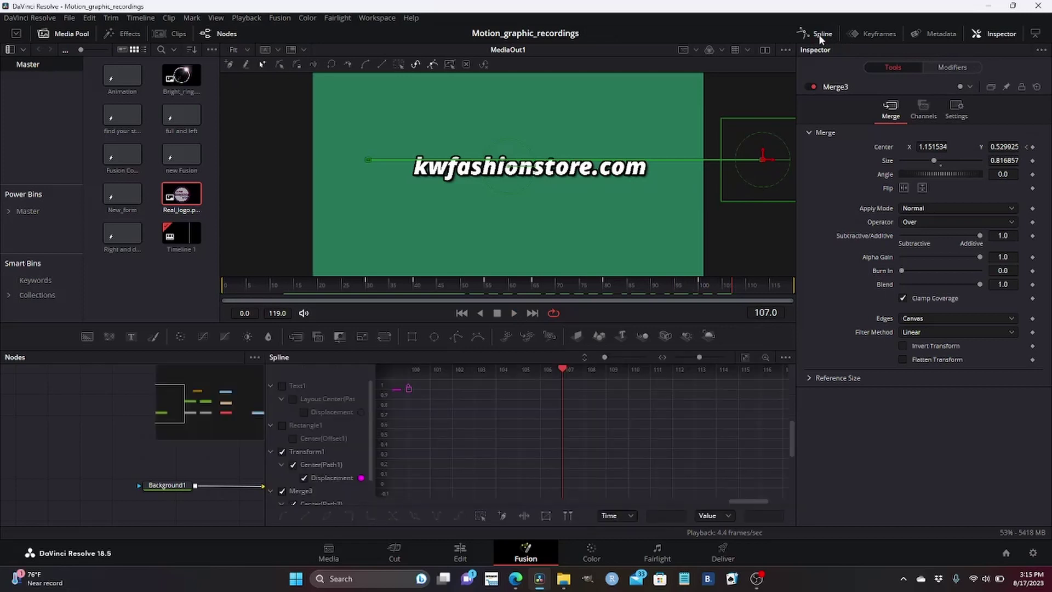
{"action": "scroll", "coordinate": [326, 417], "scroll_direction": "down", "scroll_amount": 2}
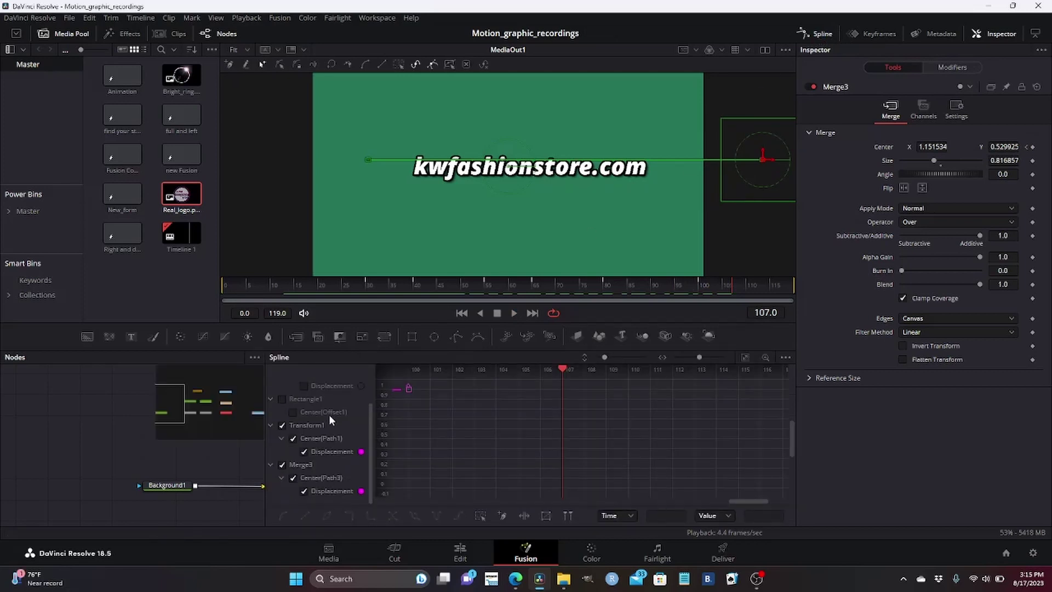
{"action": "left_click", "coordinate": [744, 358]}
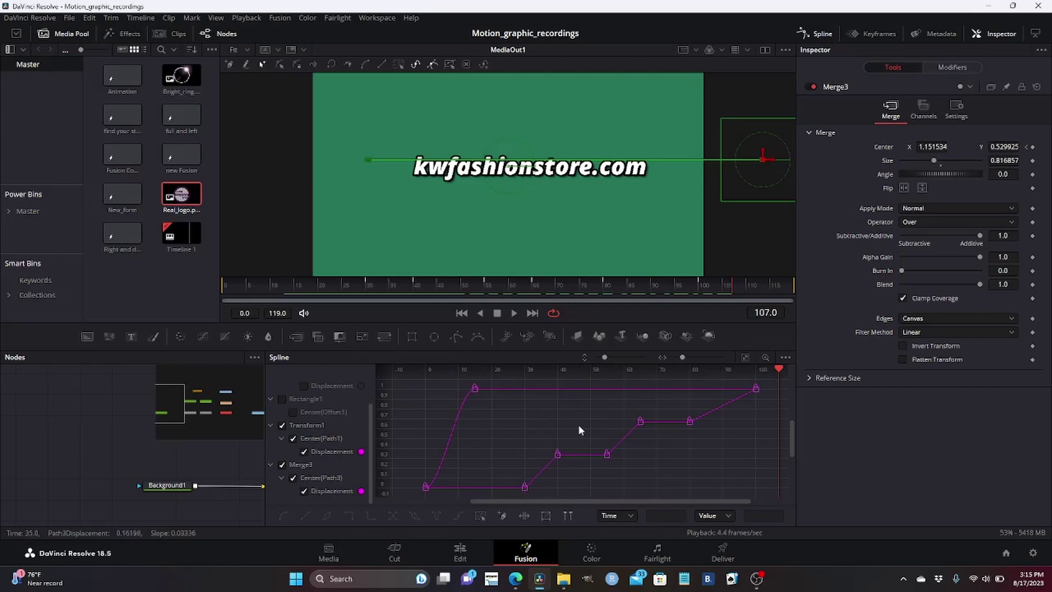
- Ease the Merge3 displacement curve into its keyframes at frames 40, 65 and 100 by lengthening their incoming handles
{"action": "left_click_drag", "start_coordinate": [572, 474], "coordinate": [573, 476]}
{"action": "left_click_drag", "start_coordinate": [544, 470], "coordinate": [522, 460]}
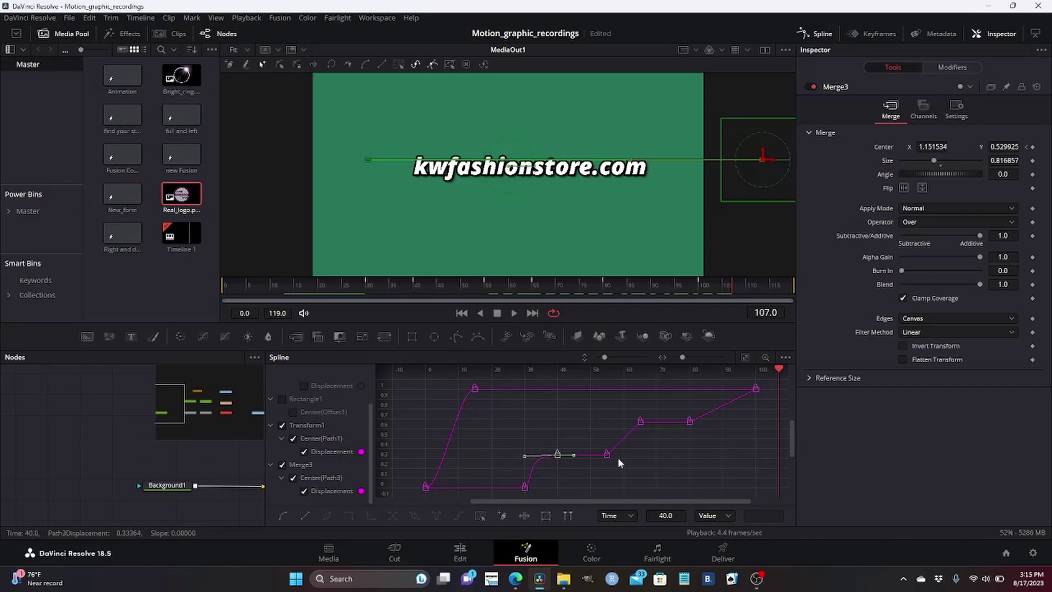
{"action": "left_click", "coordinate": [641, 421]}
{"action": "left_click_drag", "start_coordinate": [624, 426], "coordinate": [612, 430]}
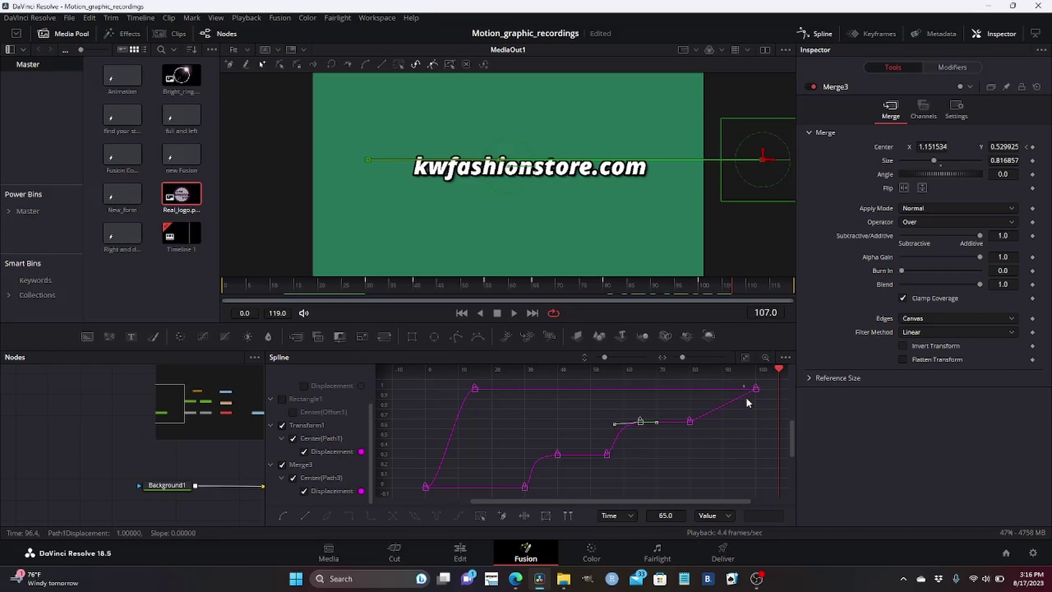
{"action": "left_click_drag", "start_coordinate": [762, 420], "coordinate": [711, 389]}
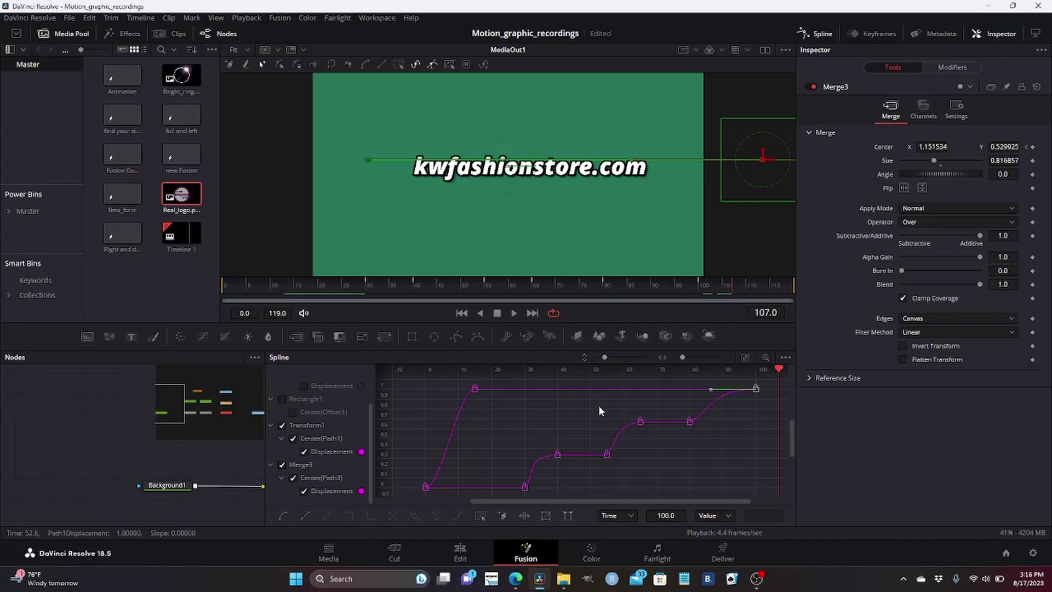
- Play back the eased logo passes from the first frame and close the Spline editor
{"action": "key", "text": "Home"}
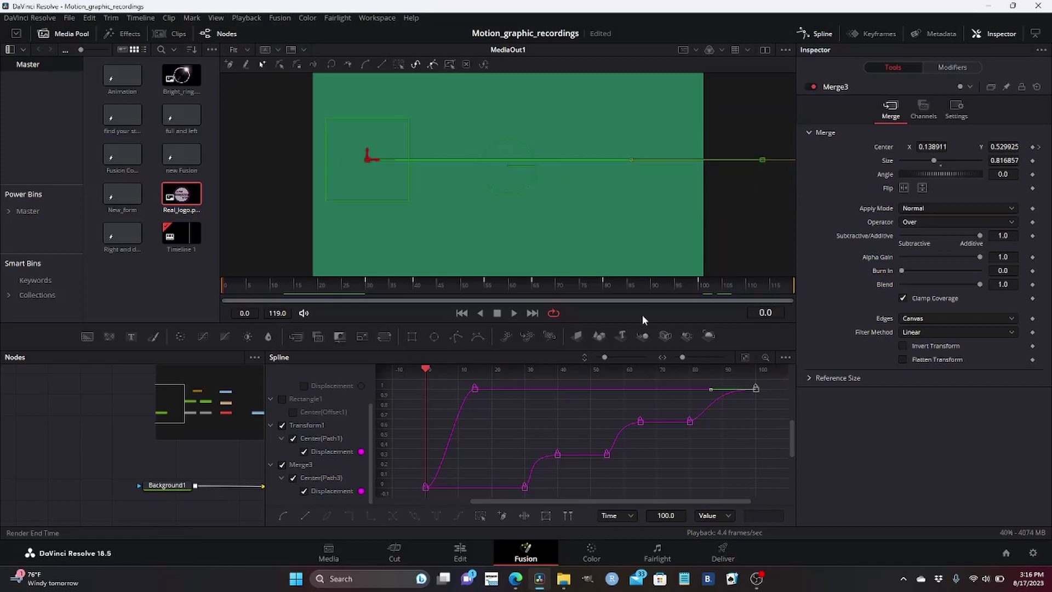
{"action": "left_click", "coordinate": [514, 314]}
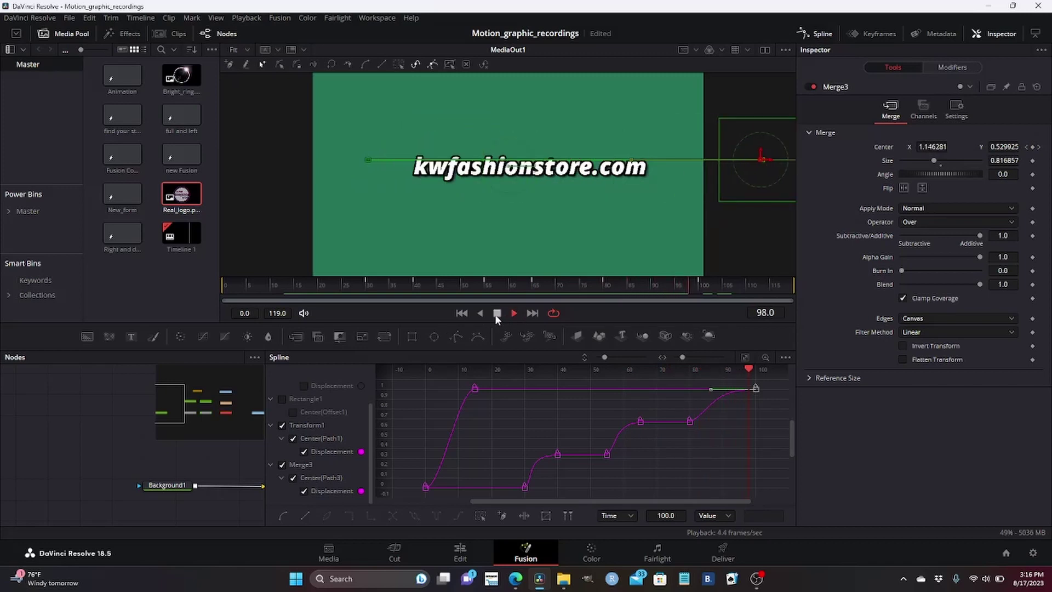
{"action": "left_click", "coordinate": [819, 34]}
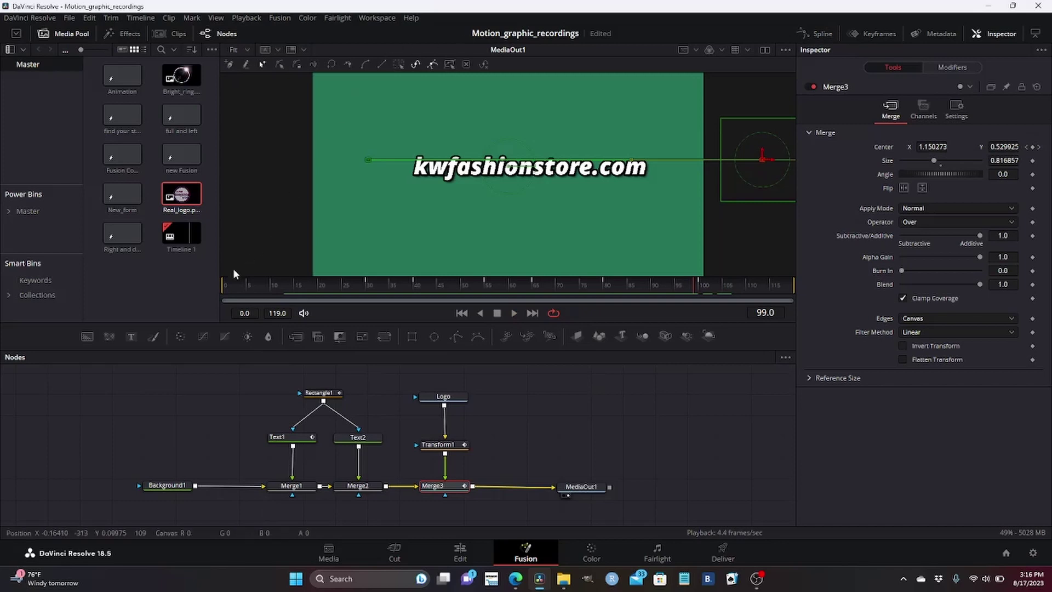
- Keyframe Text1's "Find your style" text content at frame 47, while the logo is outside the frame
{"action": "left_click", "coordinate": [225, 287]}
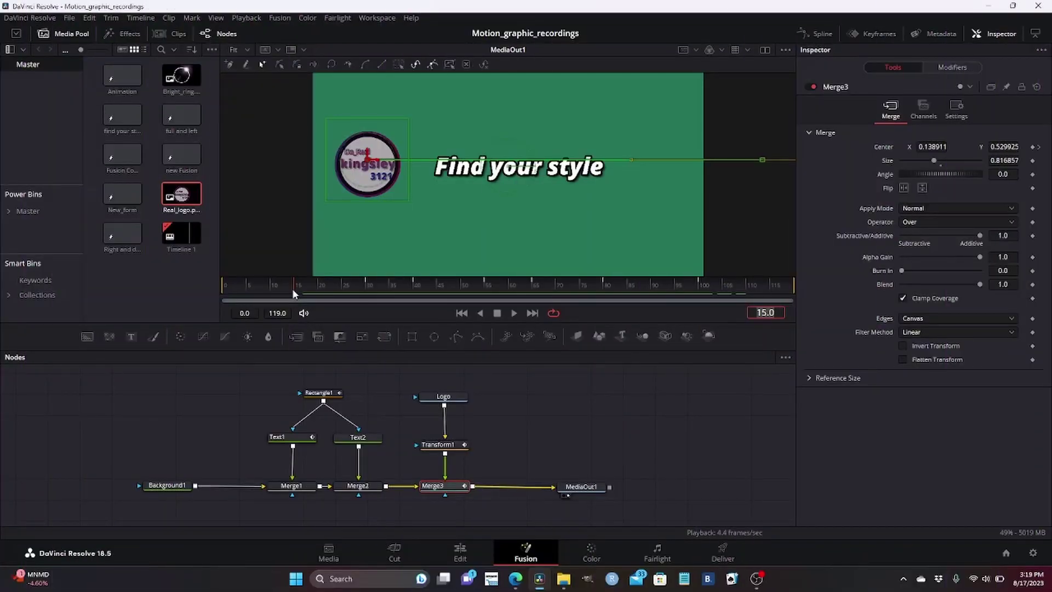
{"action": "left_click_drag", "start_coordinate": [295, 294], "coordinate": [483, 323]}
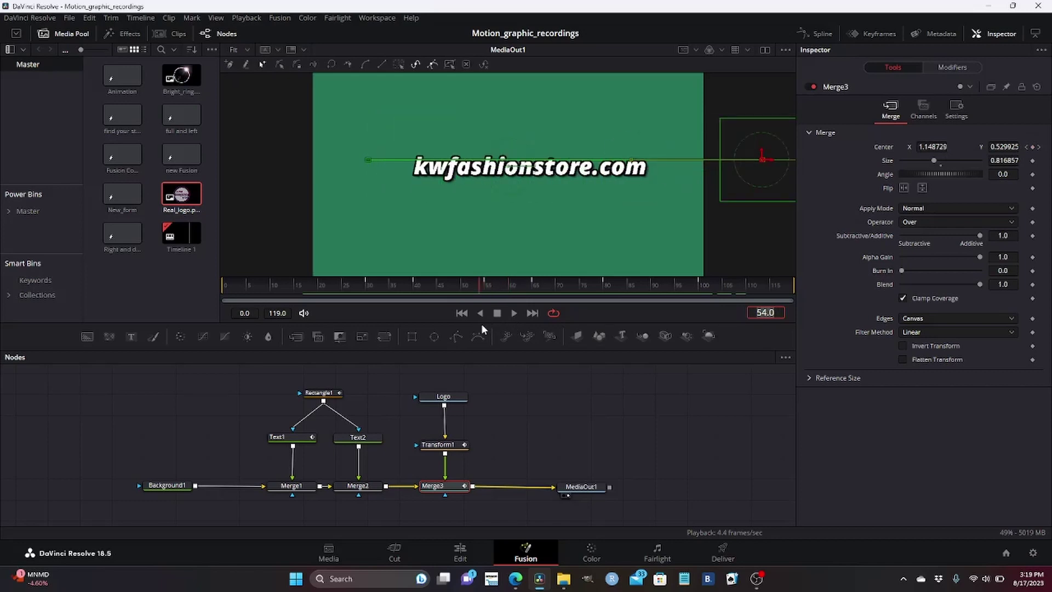
{"action": "left_click_drag", "start_coordinate": [481, 323], "coordinate": [451, 339]}
{"action": "mouse_move", "coordinate": [293, 445]}
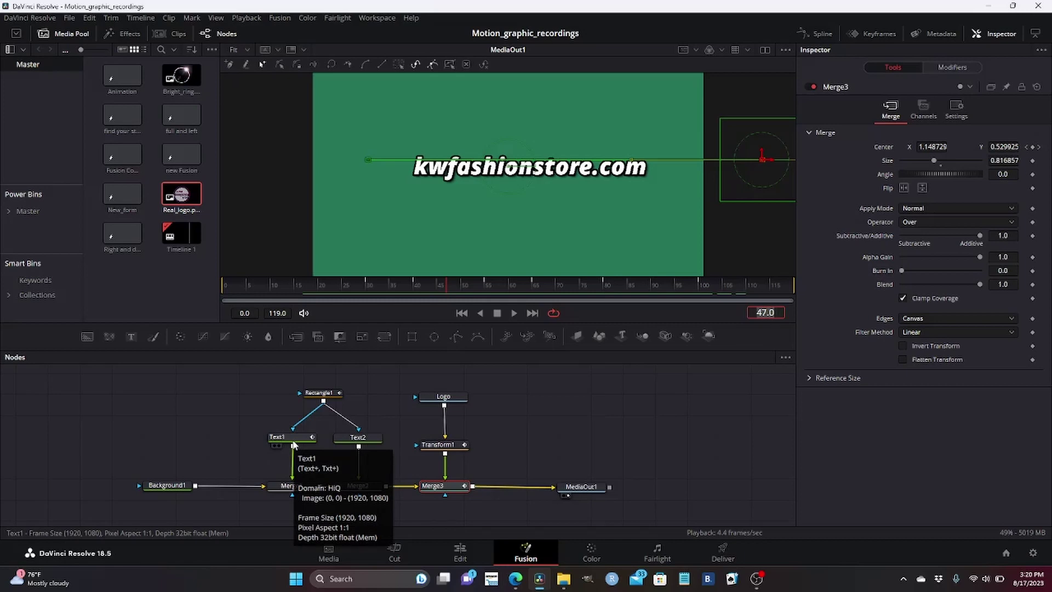
{"action": "key", "text": "Return"}
{"action": "left_click", "coordinate": [297, 436]}
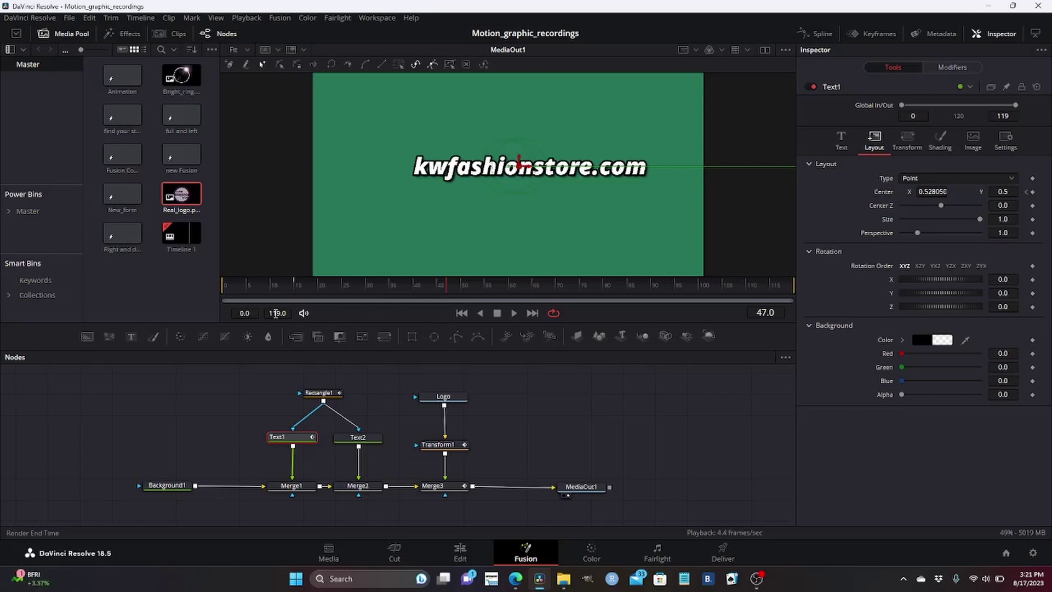
{"action": "left_click", "coordinate": [837, 141]}
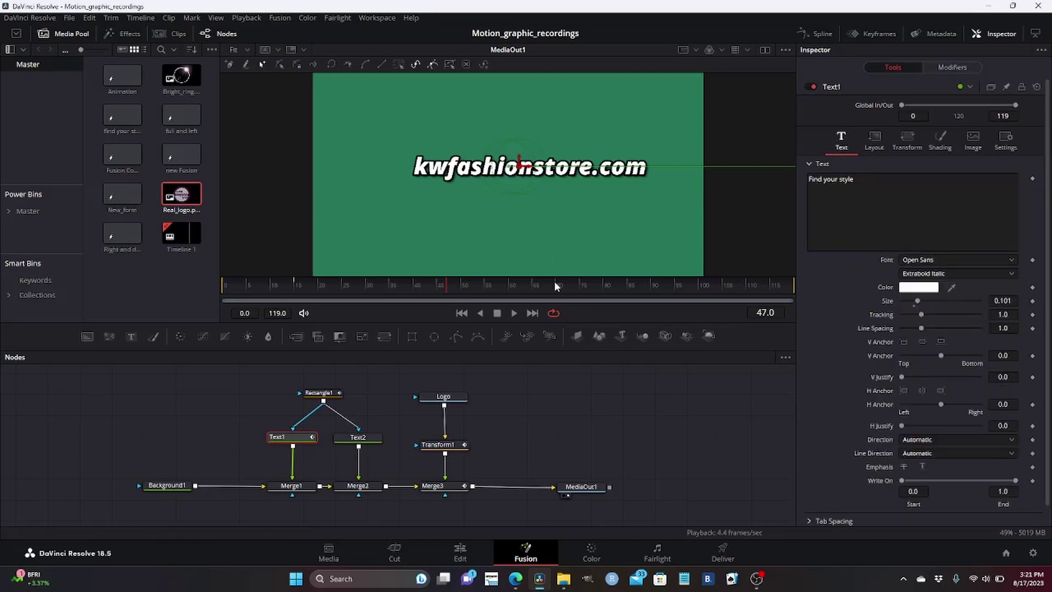
{"action": "left_click", "coordinate": [862, 181]}
{"action": "left_click", "coordinate": [1033, 179]}
- Replace Text1's text with "kwfashionstore.com" at frame 48
{"action": "left_click_drag", "start_coordinate": [447, 290], "coordinate": [453, 291]}
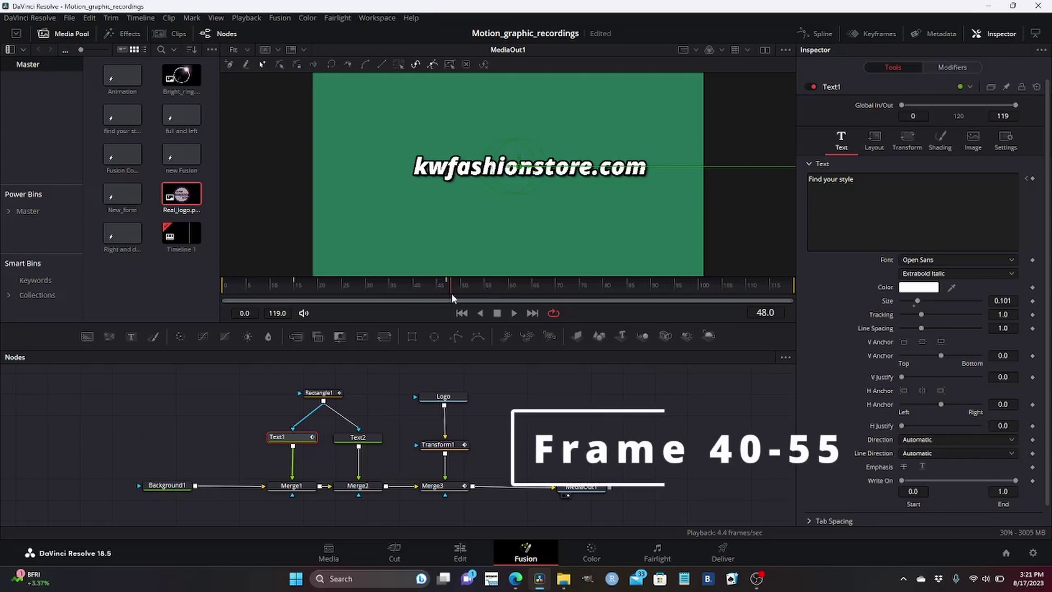
{"action": "left_click", "coordinate": [872, 185]}
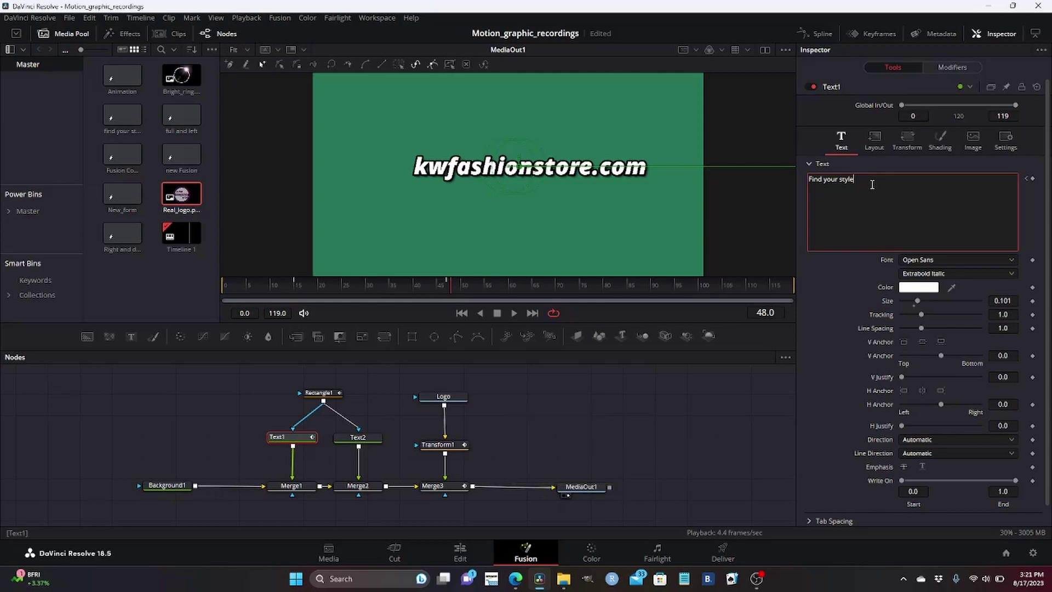
{"action": "key", "text": "BackSpace"}
{"action": "key", "text": "BackSpace"}
{"action": "key", "text": "BackSpace"}
{"action": "key", "text": "BackSpace"}
{"action": "key", "text": "BackSpace"}
{"action": "key", "text": "BackSpace"}
{"action": "key", "text": "BackSpace"}
{"action": "key", "text": "BackSpace"}
{"action": "key", "text": "BackSpace"}
{"action": "key", "text": "BackSpace"}
{"action": "key", "text": "BackSpace"}
{"action": "key", "text": "BackSpace"}
{"action": "key", "text": "BackSpace"}
{"action": "key", "text": "BackSpace"}
{"action": "key", "text": "BackSpace"}
{"action": "type", "text": "kwfashionstore.com"}
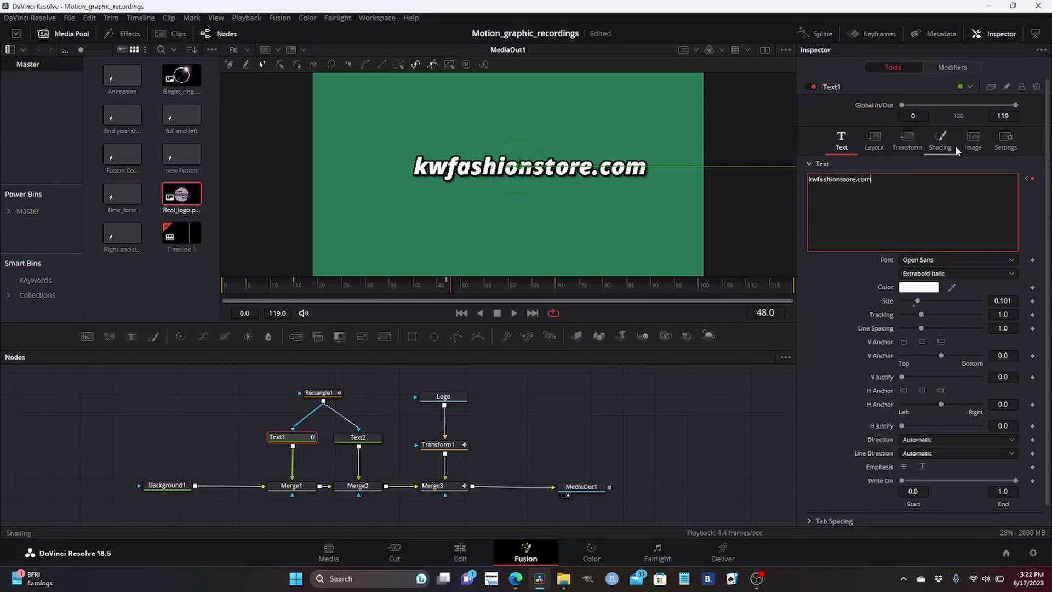
- Keyframe Text1's Black Shadow shading element as enabled at frame 47 and disable it at frame 48
{"action": "left_click", "coordinate": [874, 140]}
{"action": "left_click", "coordinate": [940, 140]}
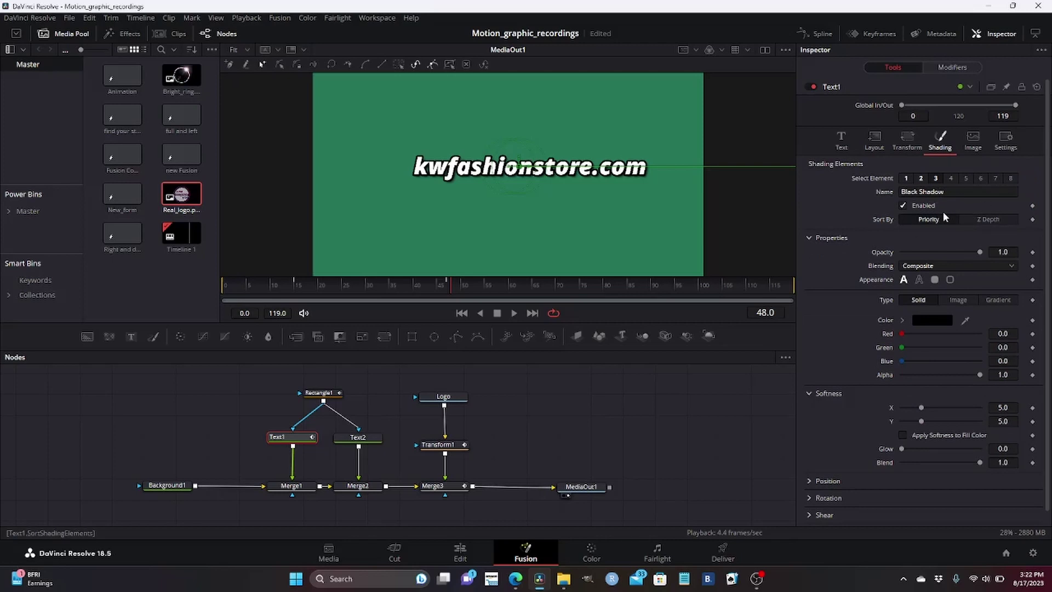
{"action": "left_click_drag", "start_coordinate": [451, 287], "coordinate": [449, 287]}
{"action": "left_click", "coordinate": [1033, 207]}
{"action": "left_click", "coordinate": [903, 206]}
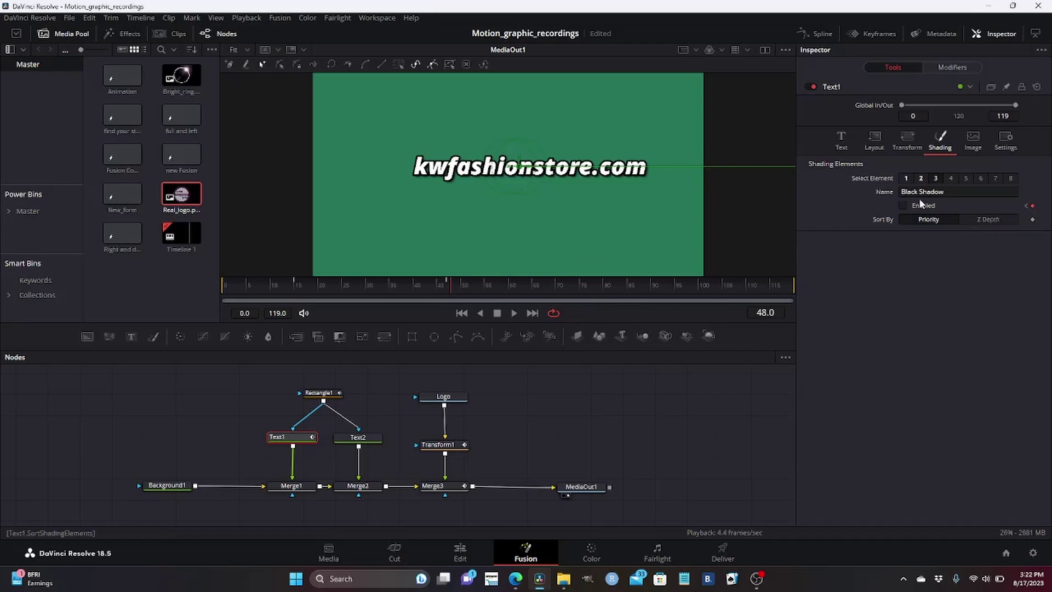
- Keyframe Text1's Red Outline shading element as enabled at frame 47 and disable it at frame 48
{"action": "left_click", "coordinate": [922, 180]}
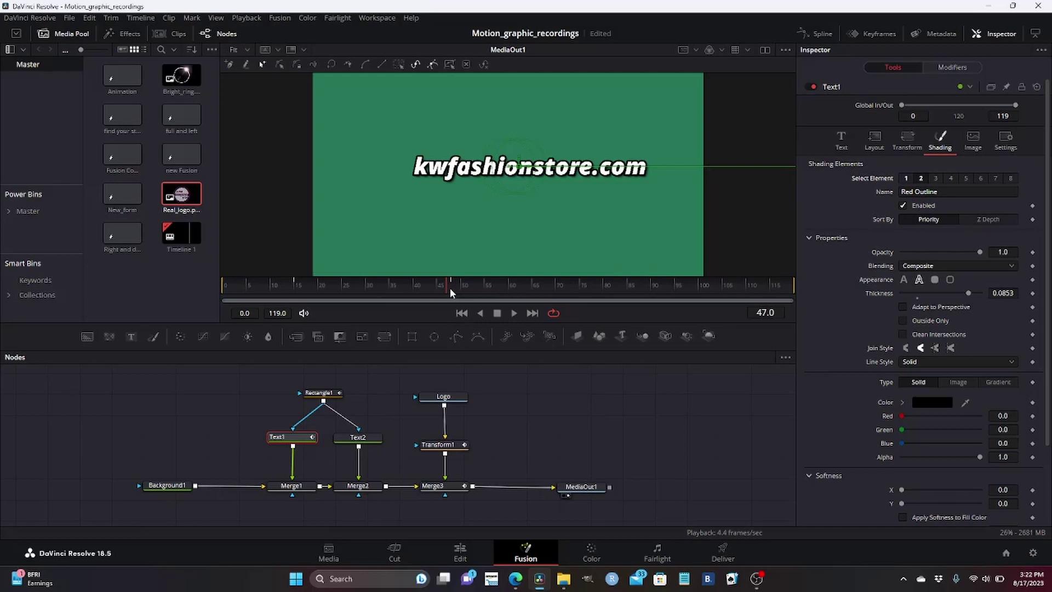
{"action": "left_click", "coordinate": [1032, 207]}
{"action": "left_click", "coordinate": [903, 205]}
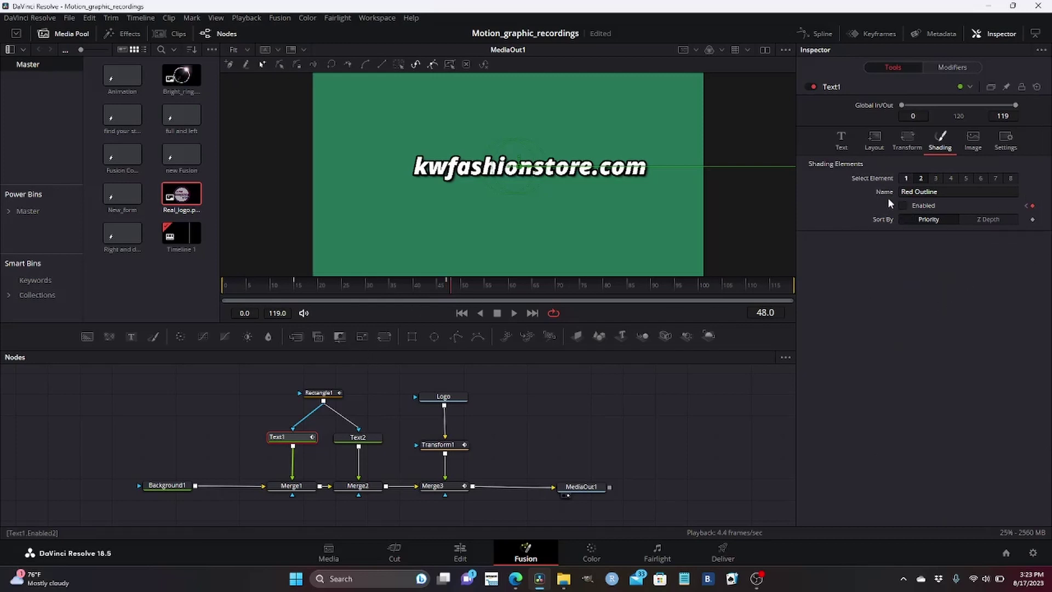
- Keyframe Text1's White Solid Fill appearance as filled at frame 47 and switch it to Text Outline with 0.0371 thickness at frame 48
{"action": "left_click", "coordinate": [906, 178]}
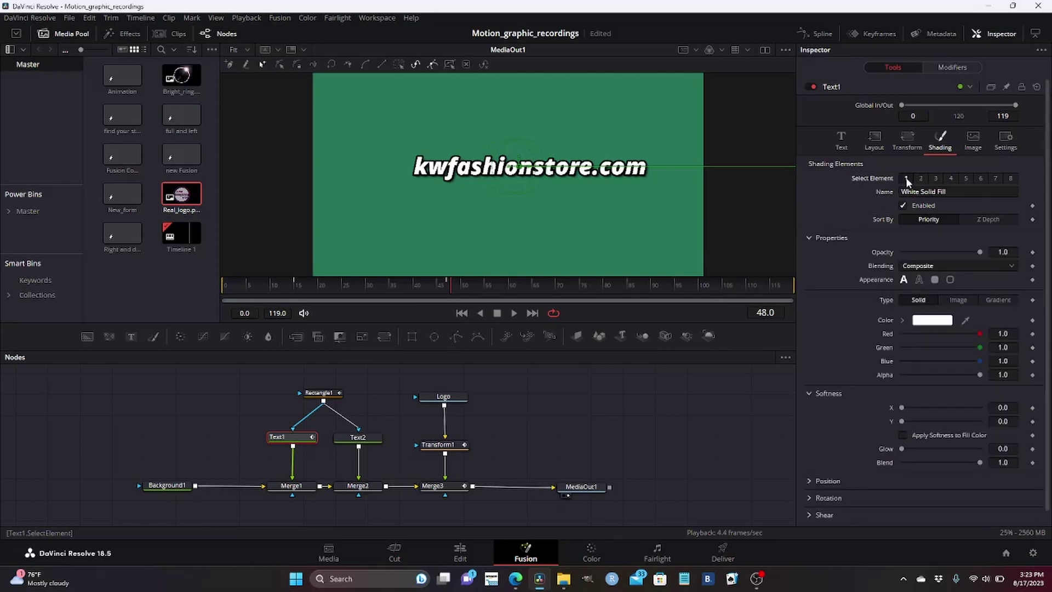
{"action": "left_click", "coordinate": [445, 290]}
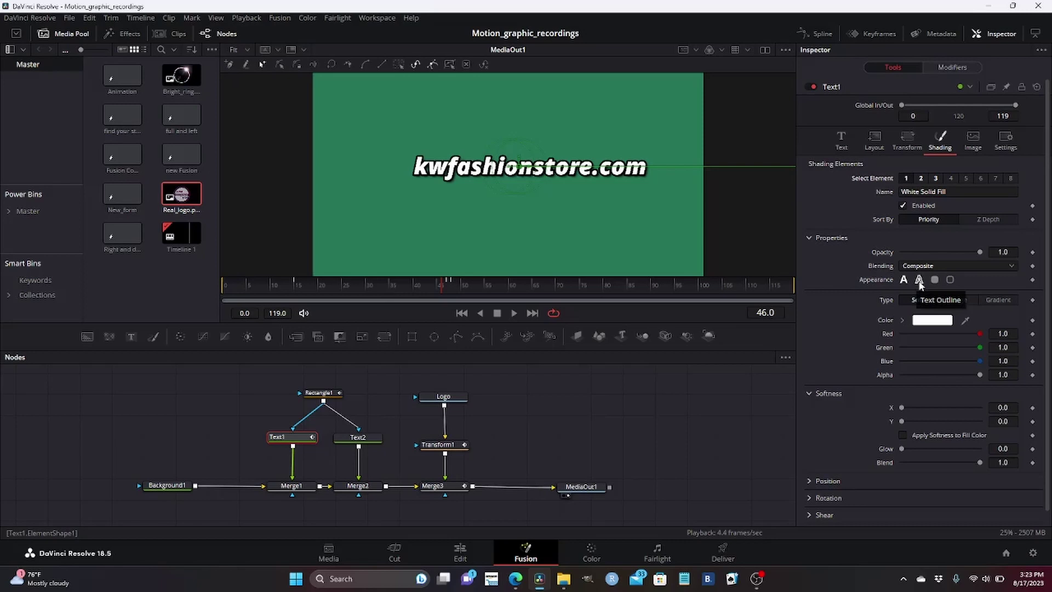
{"action": "left_click", "coordinate": [448, 290]}
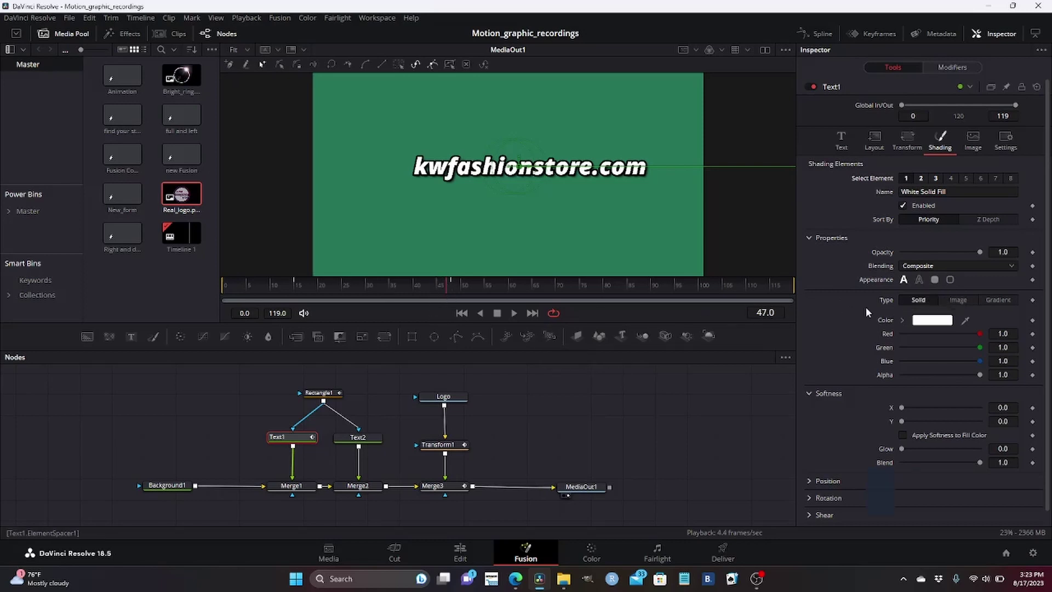
{"action": "left_click", "coordinate": [1033, 280]}
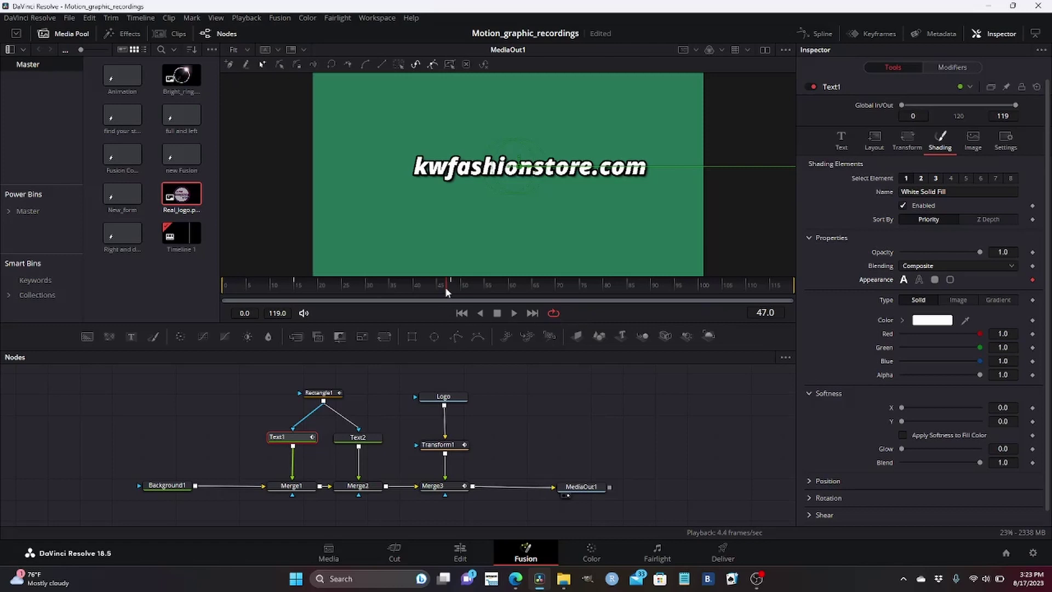
{"action": "left_click_drag", "start_coordinate": [445, 285], "coordinate": [451, 286]}
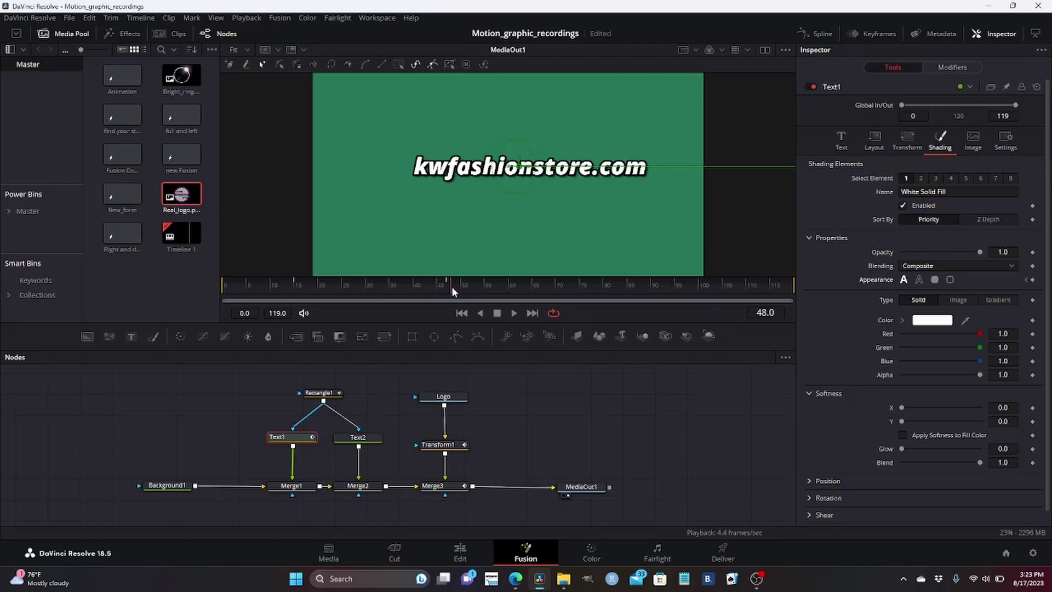
{"action": "left_click", "coordinate": [919, 280]}
{"action": "left_click_drag", "start_coordinate": [918, 293], "coordinate": [931, 294]}
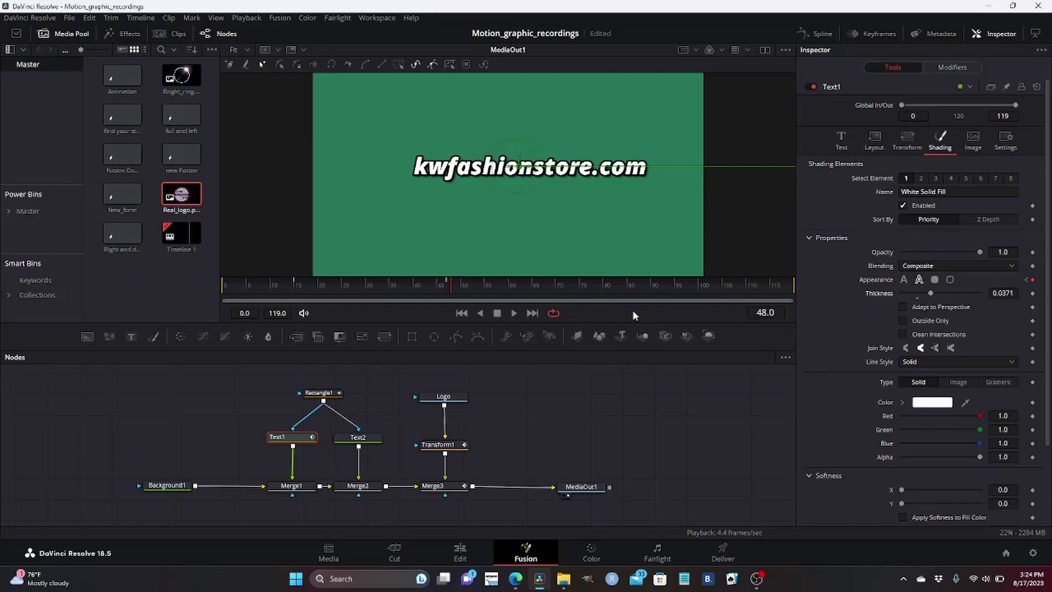
- Review the logo passes and the text style switches across the composition up to frame 80
{"action": "left_click_drag", "start_coordinate": [450, 287], "coordinate": [469, 301]}
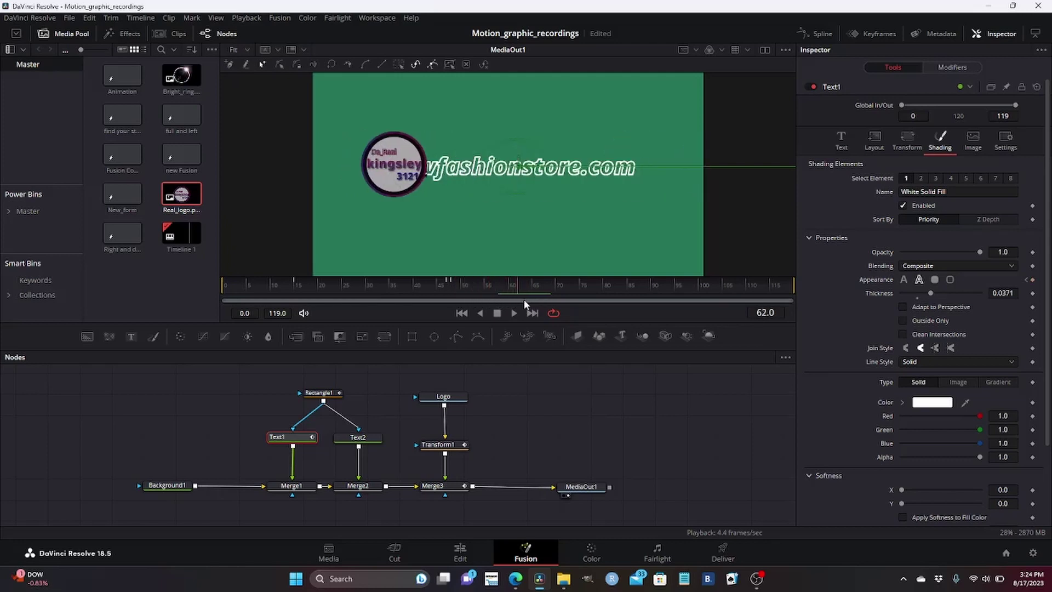
{"action": "left_click", "coordinate": [439, 291]}
{"action": "left_click", "coordinate": [330, 284]}
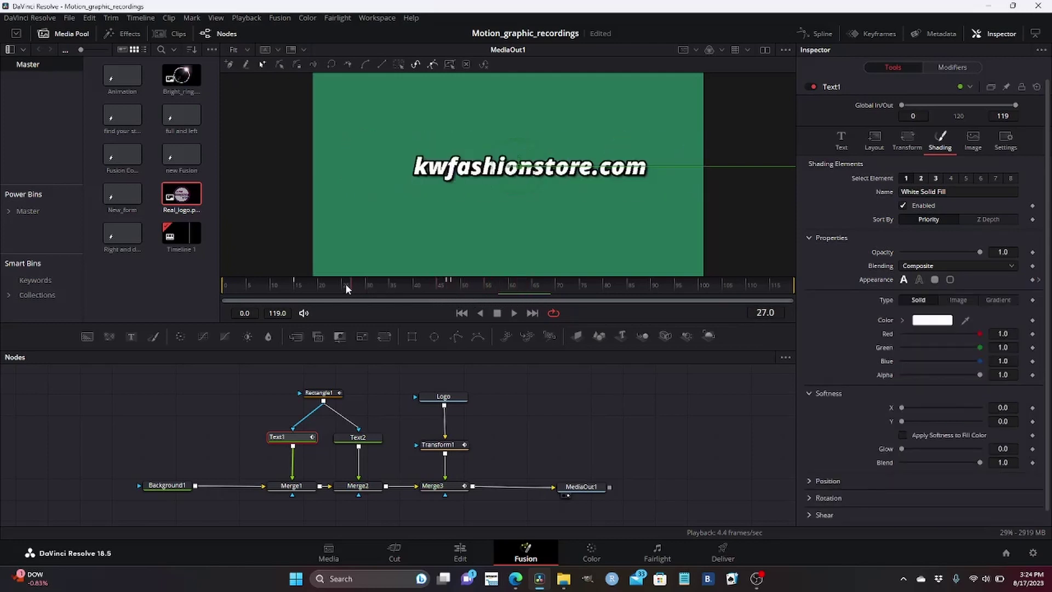
{"action": "left_click_drag", "start_coordinate": [336, 283], "coordinate": [368, 288]}
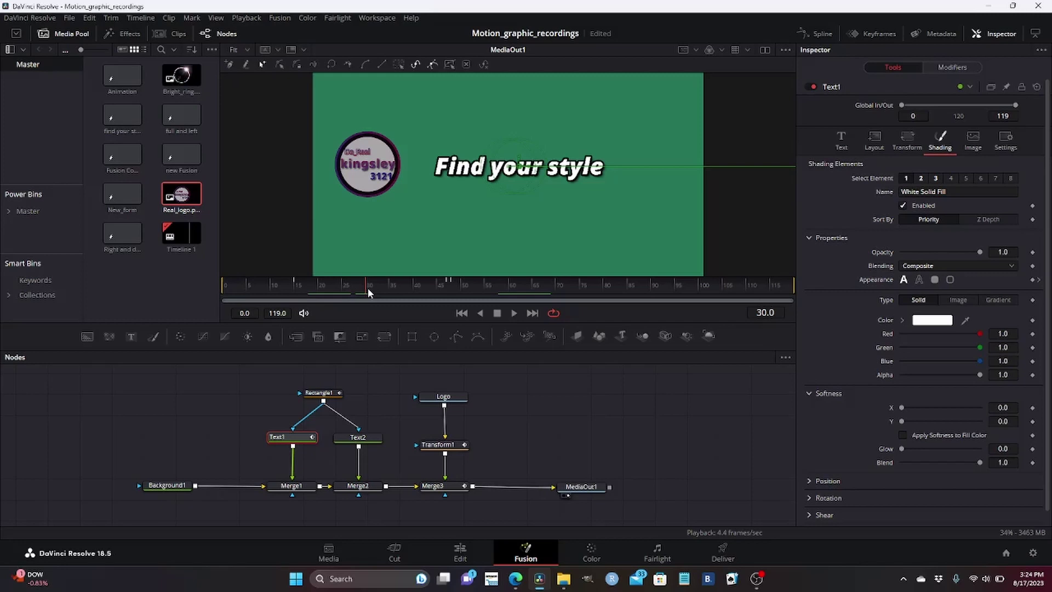
{"action": "left_click_drag", "start_coordinate": [367, 288], "coordinate": [605, 310]}
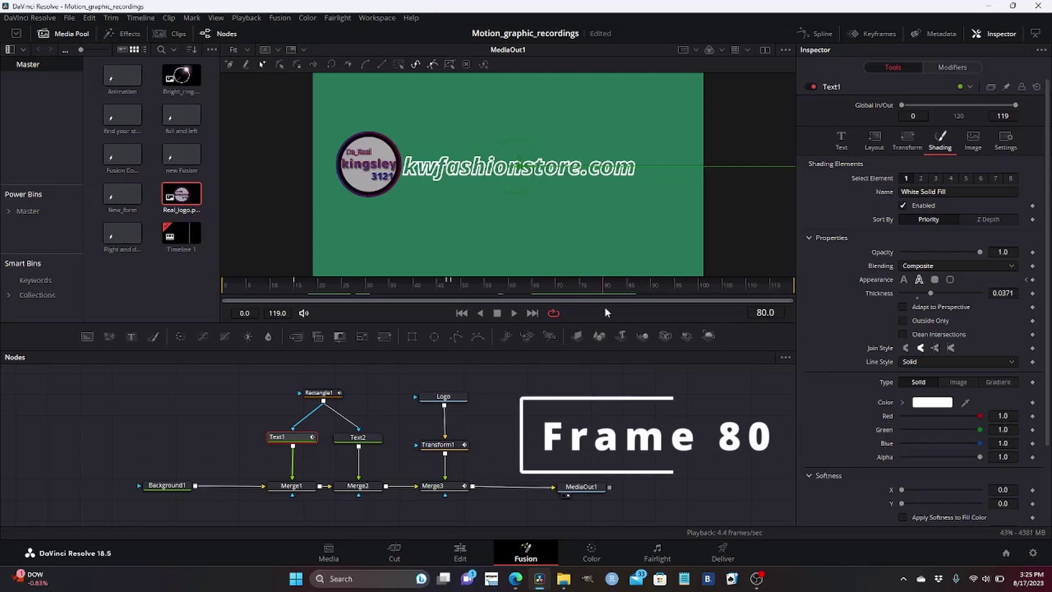
{"action": "mouse_move", "coordinate": [605, 309]}
{"action": "left_mouse_down"}
{"action": "mouse_move", "coordinate": [634, 310]}
{"action": "mouse_move", "coordinate": [607, 309]}
{"action": "left_mouse_up"}
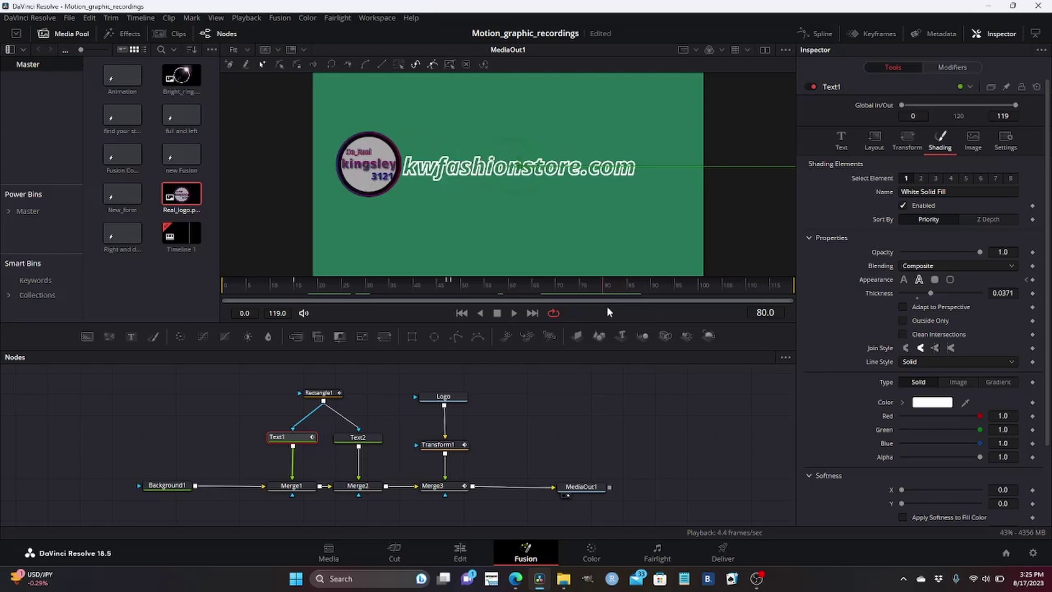
{"action": "mouse_move", "coordinate": [604, 312]}
{"action": "left_mouse_down"}
{"action": "mouse_move", "coordinate": [629, 293]}
{"action": "mouse_move", "coordinate": [708, 298]}
{"action": "mouse_move", "coordinate": [604, 296]}
{"action": "left_mouse_up"}
- Keyframe Text2's "kwfashionstore.com" content at frame 75 and clear the text at frame 76
{"action": "left_click_drag", "start_coordinate": [600, 287], "coordinate": [583, 287]}
{"action": "left_click", "coordinate": [360, 440]}
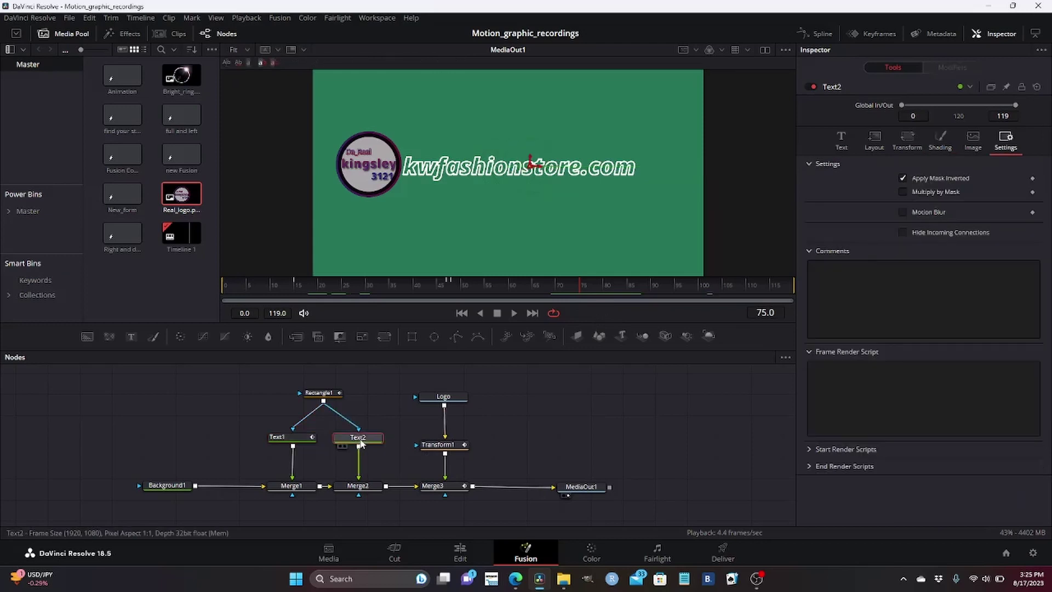
{"action": "left_click", "coordinate": [839, 143]}
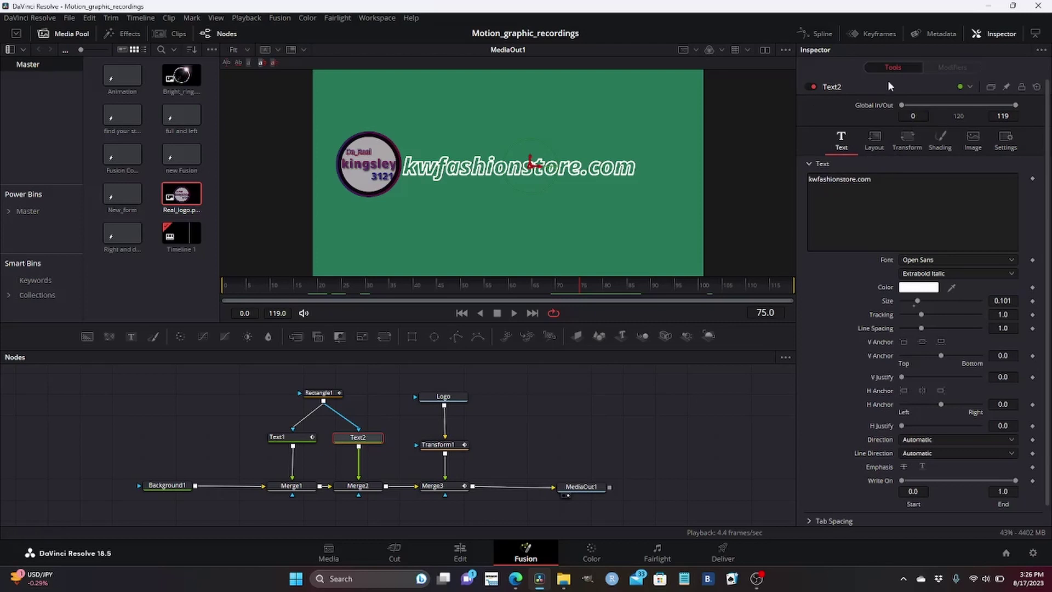
{"action": "left_click", "coordinate": [1033, 179]}
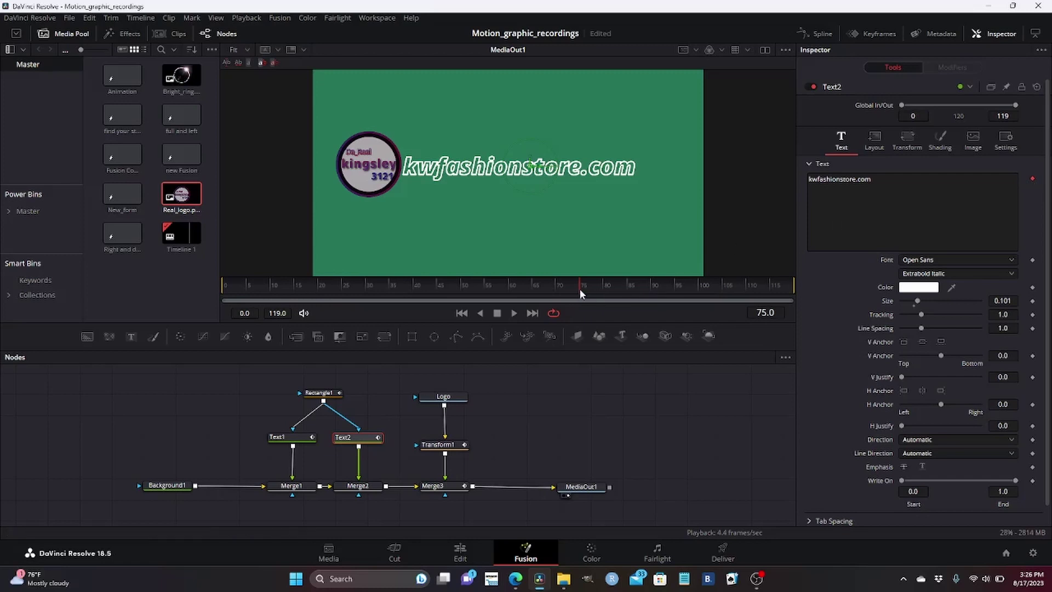
{"action": "left_click", "coordinate": [898, 187]}
{"action": "key", "text": "ctrl+a"}
{"action": "key", "text": "BackSpace"}
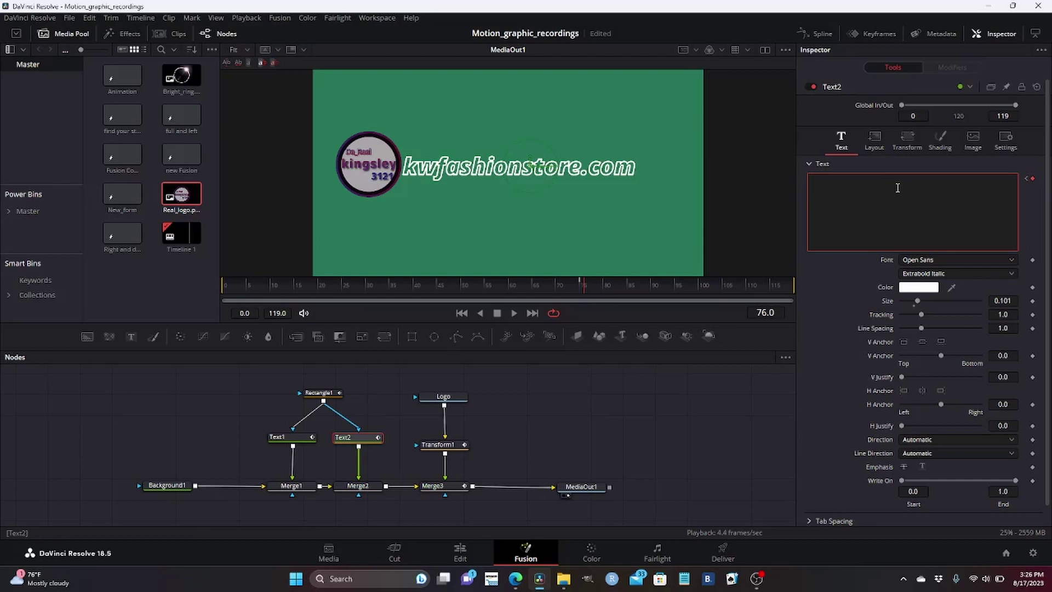
- Save the project, go to frame 70, and move the MediaOut1 node farther from Merge3
{"action": "left_click_drag", "start_coordinate": [584, 297], "coordinate": [498, 315]}
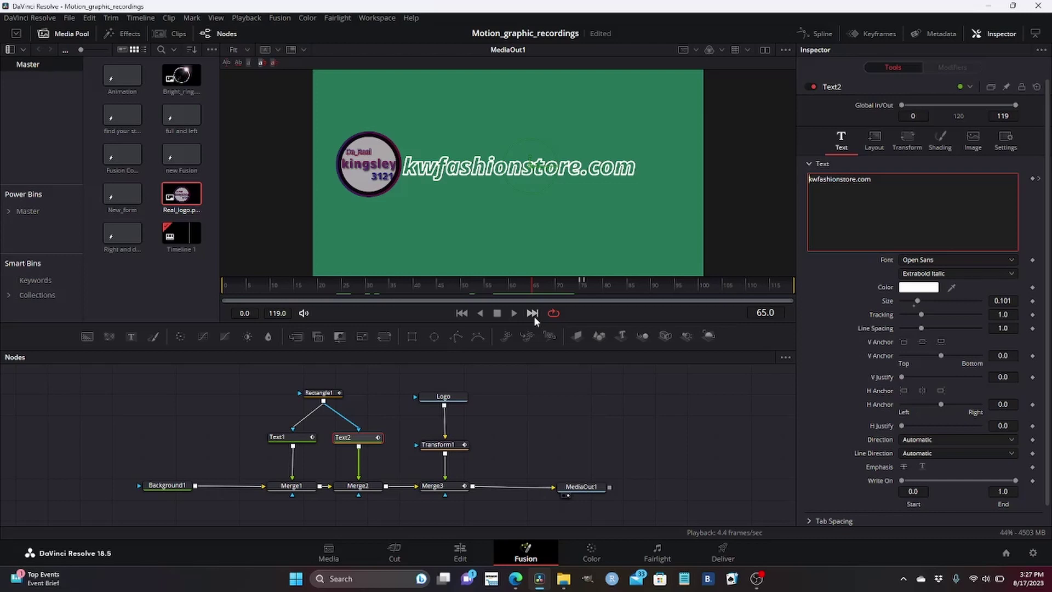
{"action": "key", "text": "ctrl+s"}
{"action": "left_click_drag", "start_coordinate": [534, 301], "coordinate": [556, 307]}
{"action": "left_click_drag", "start_coordinate": [582, 491], "coordinate": [695, 487]}
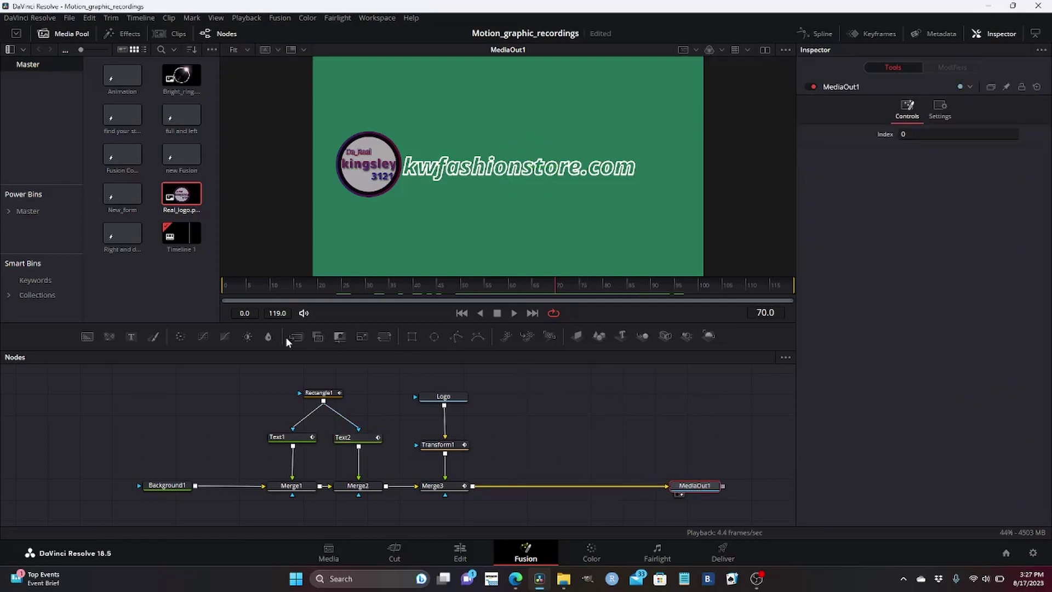
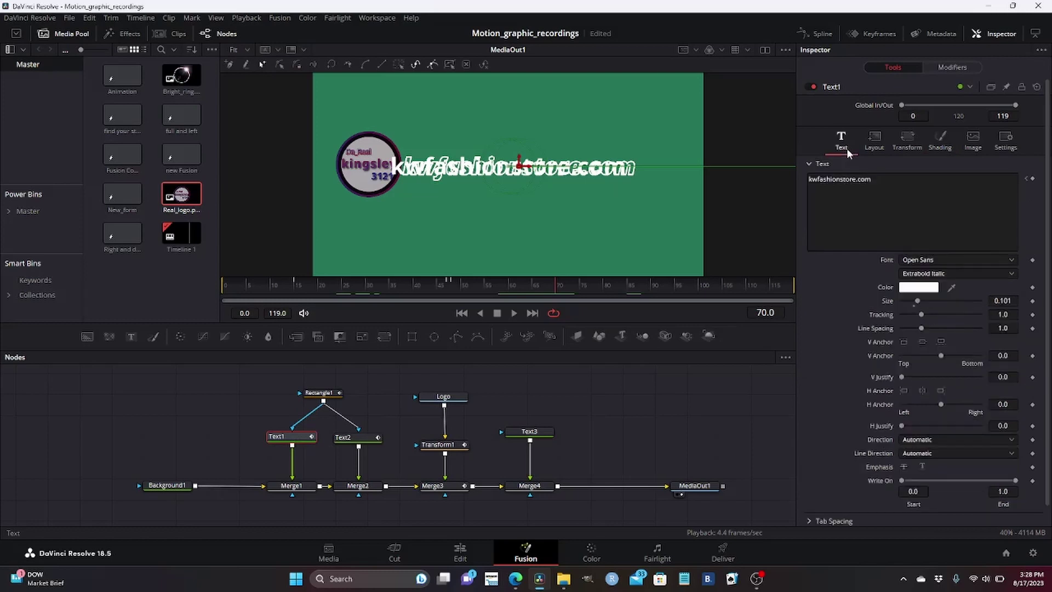
- Set Text3 to Extrabold Italic with a Text Outline appearance of 0.02 thickness, aligned over the existing kwfashionstore.com text
{"action": "left_click", "coordinate": [530, 432]}
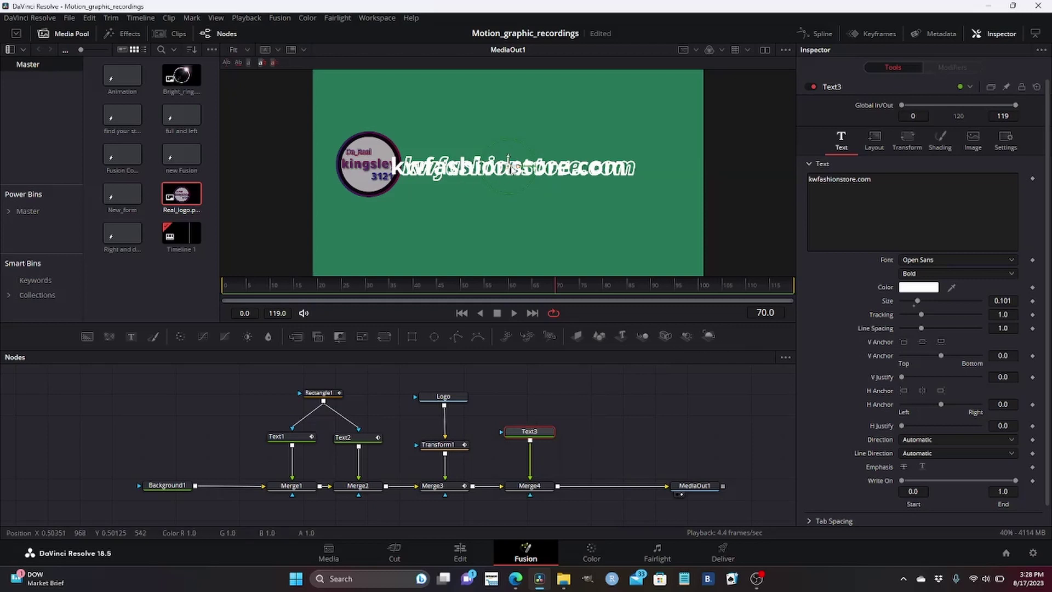
{"action": "left_click_drag", "start_coordinate": [510, 165], "coordinate": [539, 175]}
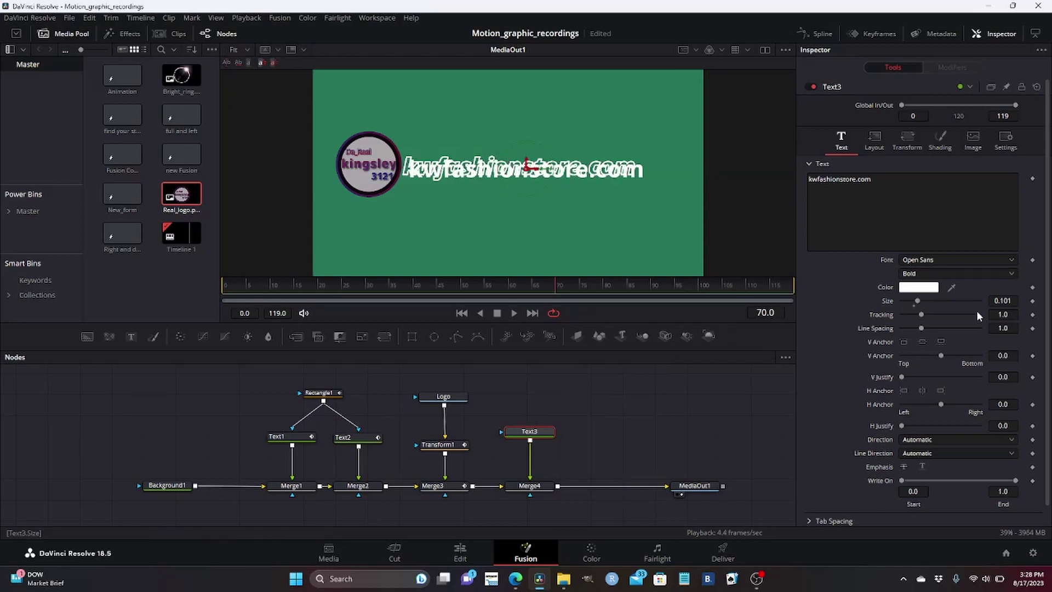
{"action": "left_click", "coordinate": [974, 274]}
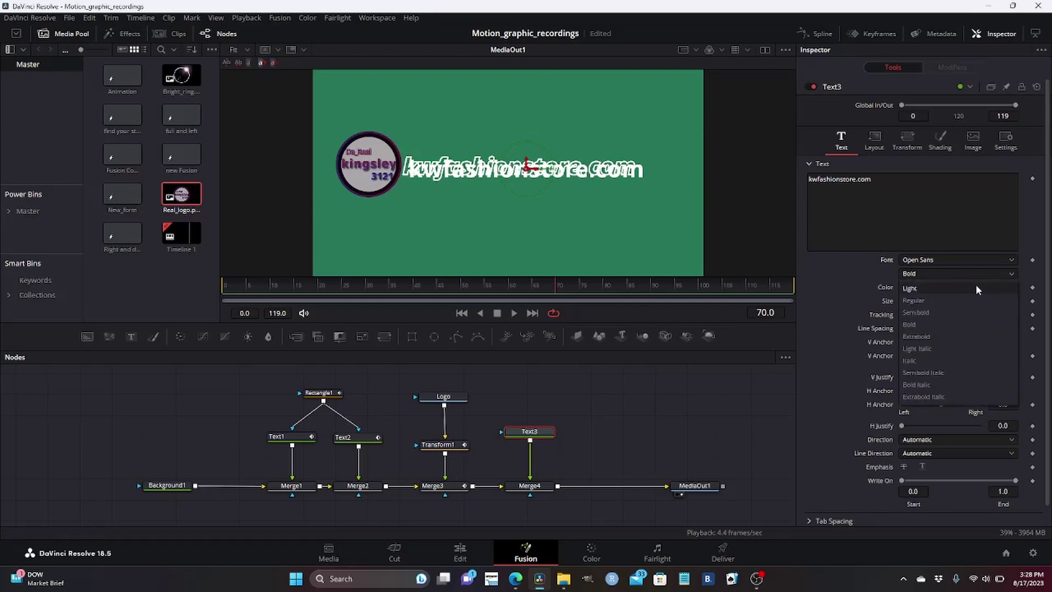
{"action": "left_click", "coordinate": [920, 397]}
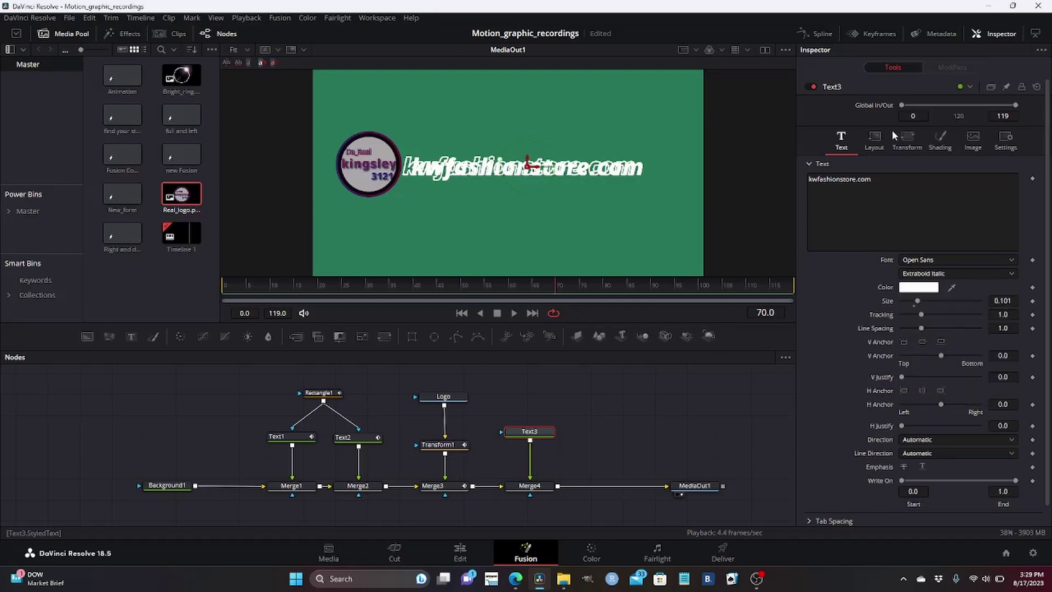
{"action": "left_click", "coordinate": [875, 138]}
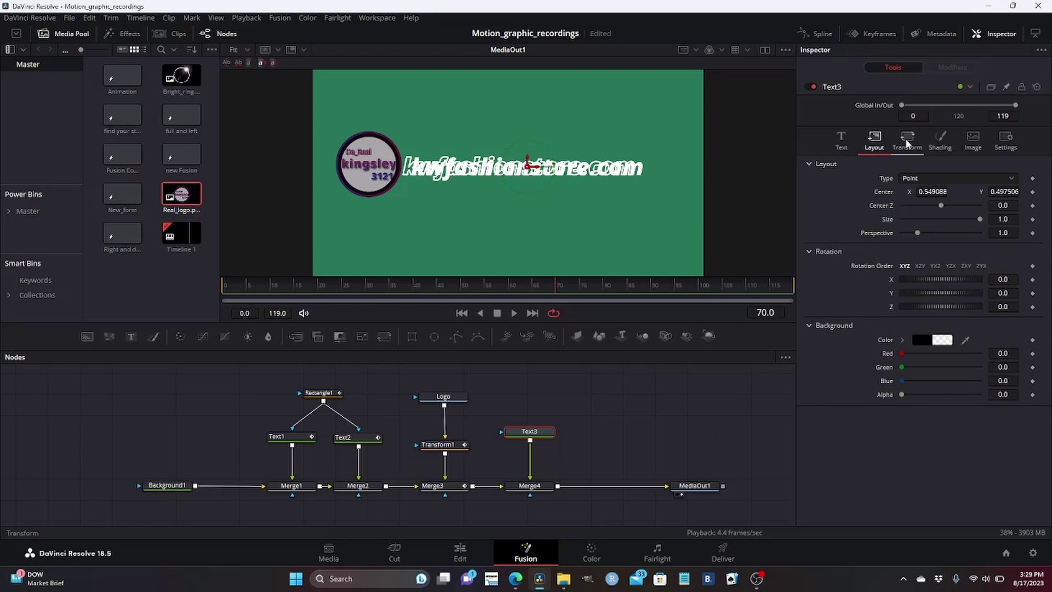
{"action": "left_click", "coordinate": [947, 145]}
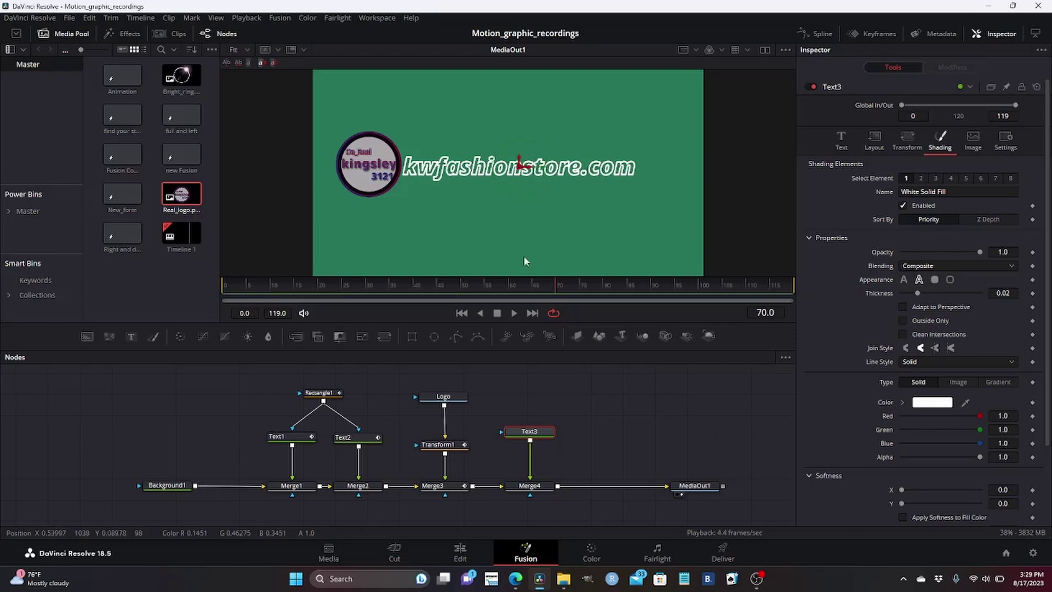
- Duplicate the Text3 node, merge the copy in after Merge4, and line it up beside Text3
{"action": "right_click", "coordinate": [528, 432]}
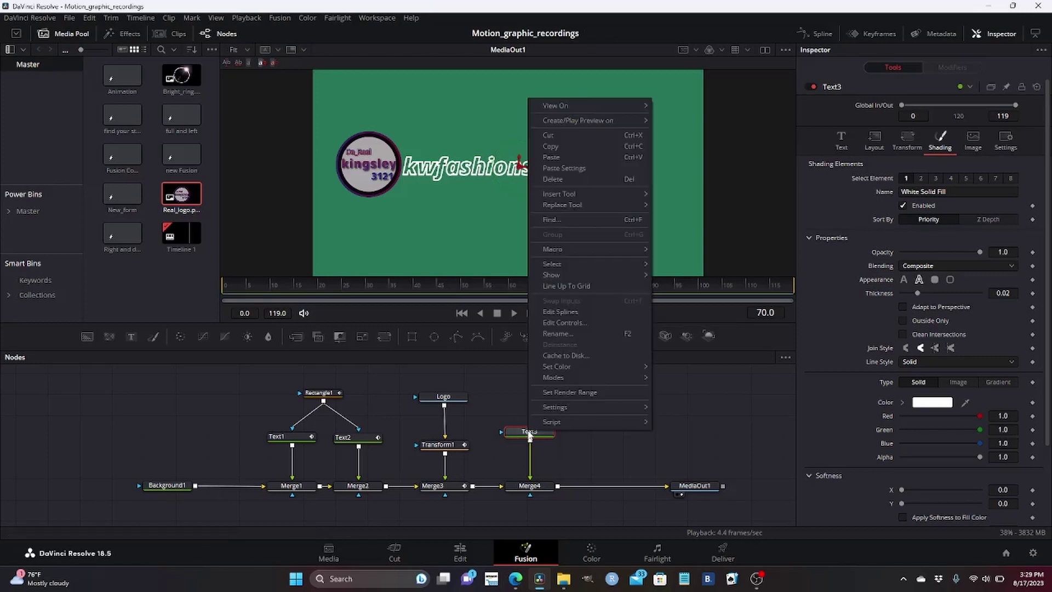
{"action": "left_click", "coordinate": [548, 157]}
{"action": "right_click", "coordinate": [589, 424]}
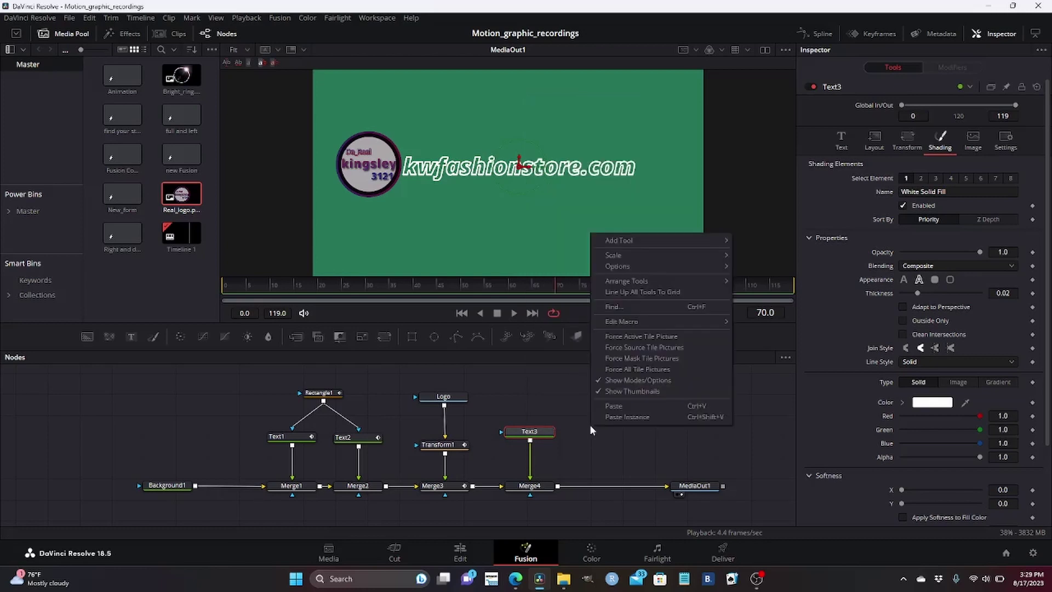
{"action": "left_click", "coordinate": [624, 406]}
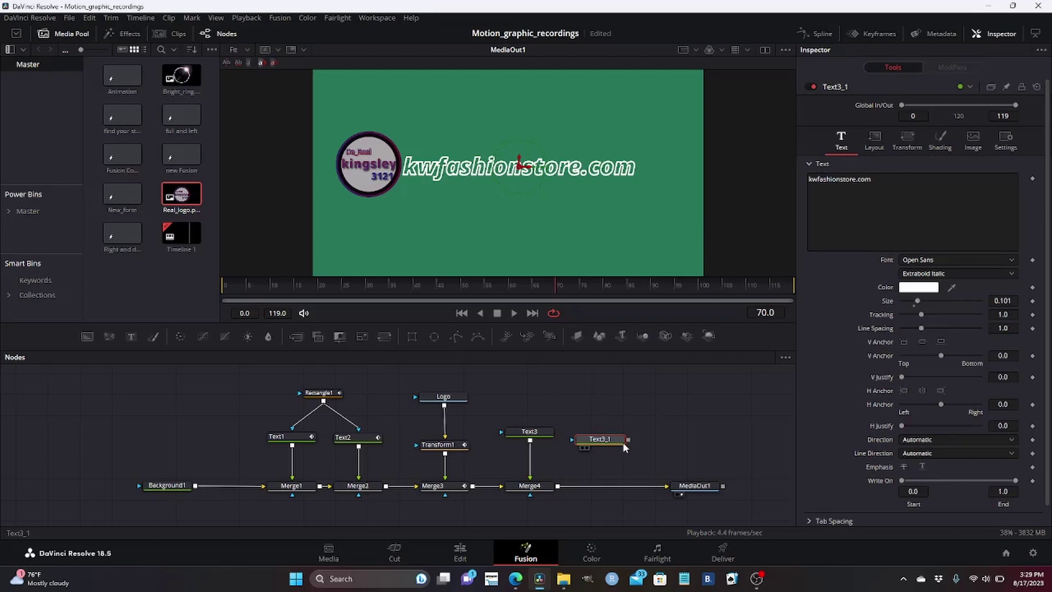
{"action": "left_click_drag", "start_coordinate": [629, 439], "coordinate": [557, 488]}
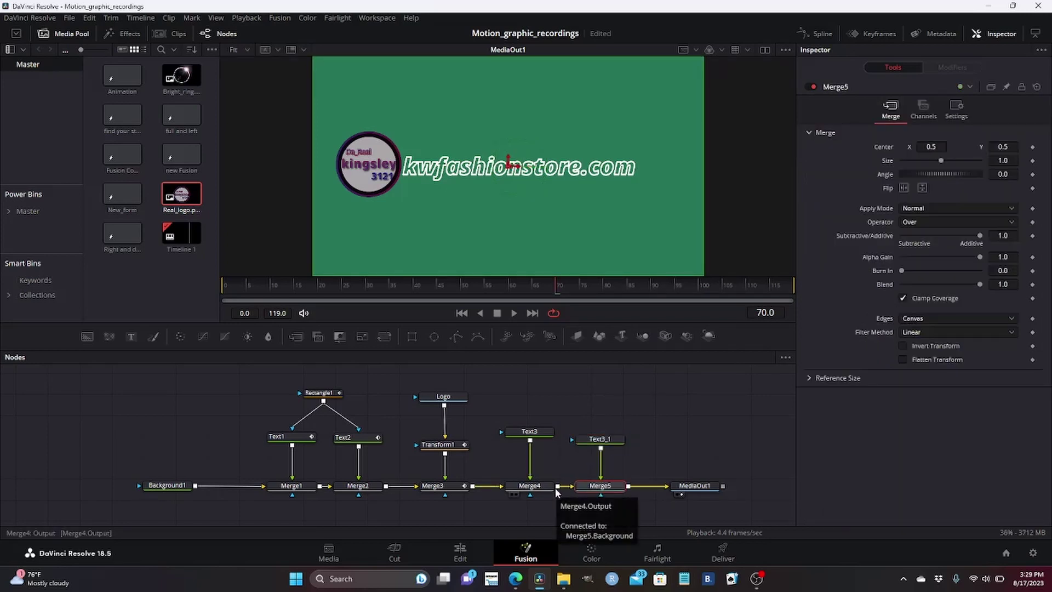
{"action": "left_click_drag", "start_coordinate": [597, 442], "coordinate": [600, 438]}
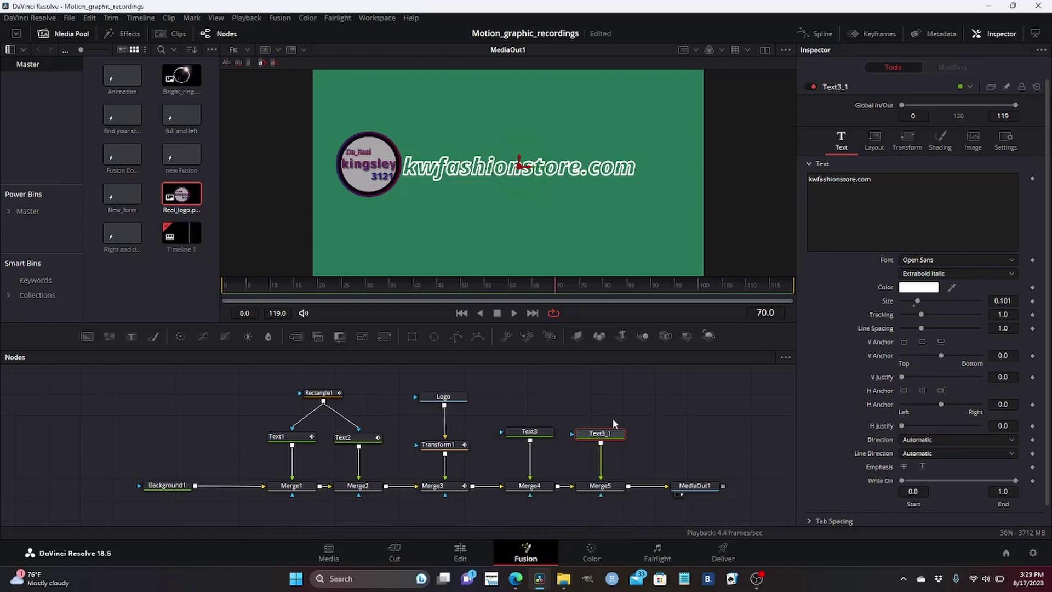
- Keyframe the opacity of Text3's White Solid Fill at 0.0 on frame 66 and 1.0 on frame 67
{"action": "left_click", "coordinate": [525, 432]}
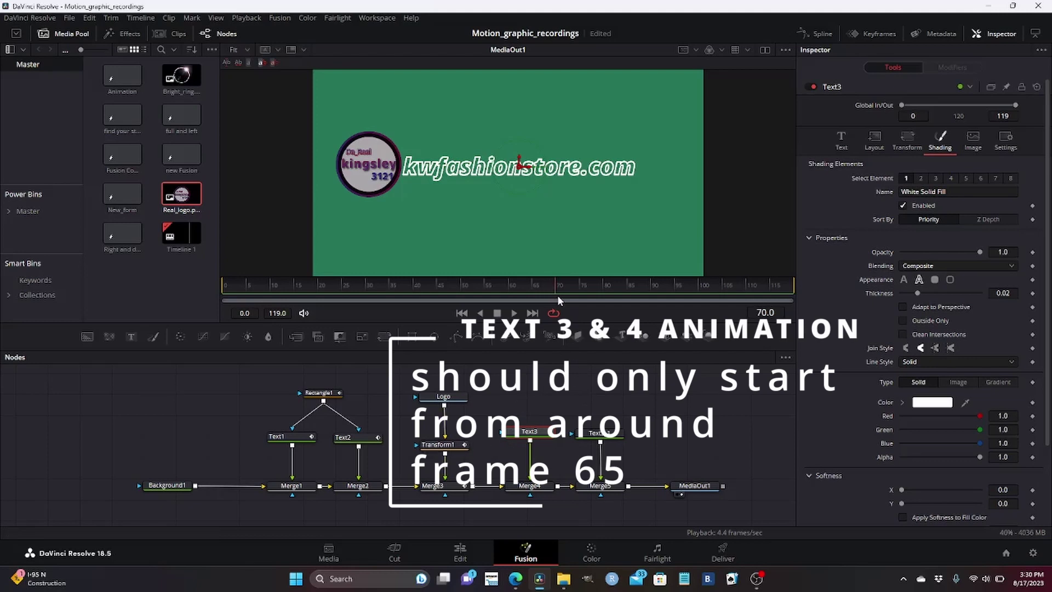
{"action": "mouse_move", "coordinate": [539, 297]}
{"action": "left_mouse_down"}
{"action": "mouse_move", "coordinate": [521, 296]}
{"action": "mouse_move", "coordinate": [539, 299]}
{"action": "left_mouse_up"}
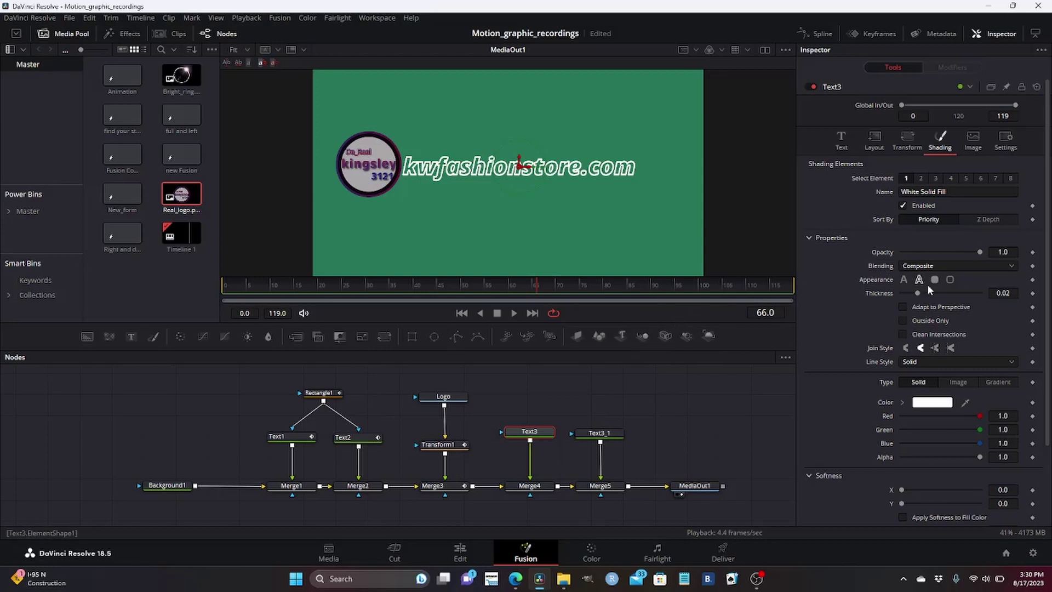
{"action": "left_click_drag", "start_coordinate": [979, 251], "coordinate": [877, 260]}
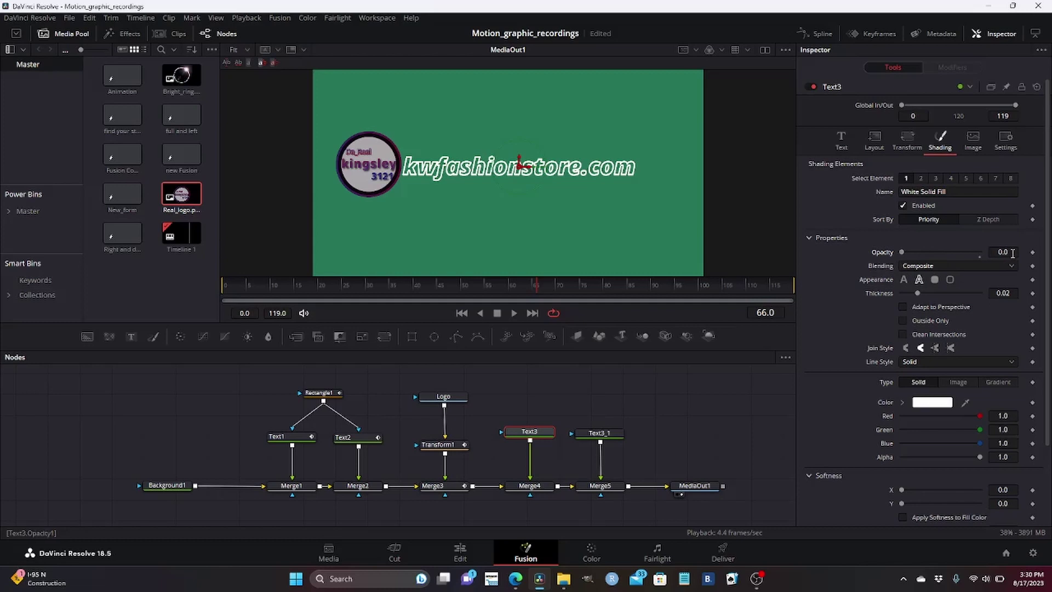
{"action": "left_click", "coordinate": [1033, 252]}
{"action": "left_click_drag", "start_coordinate": [535, 288], "coordinate": [542, 289]}
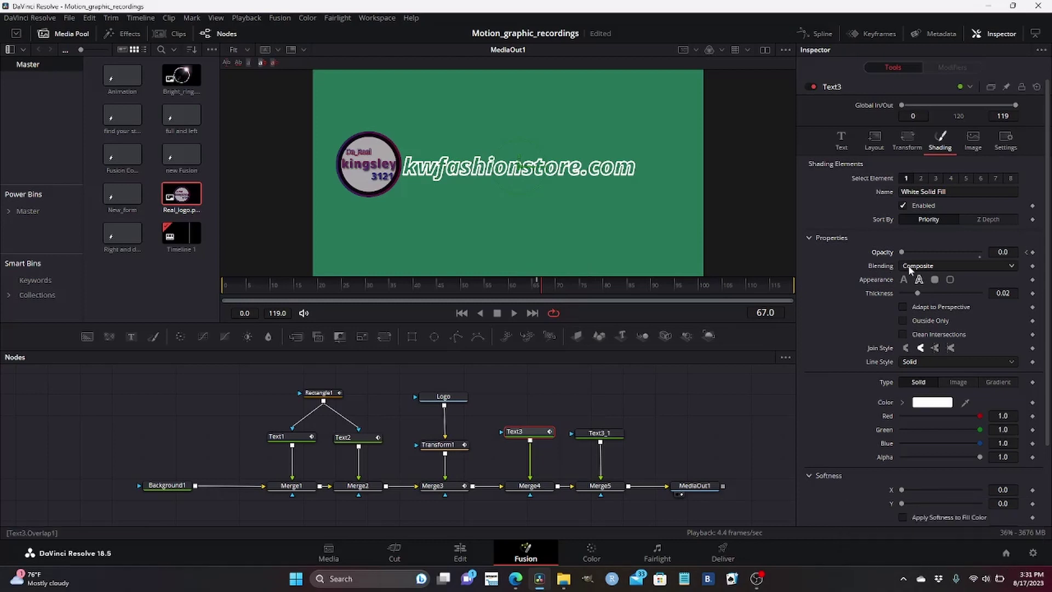
{"action": "left_click_drag", "start_coordinate": [902, 252], "coordinate": [988, 256]}
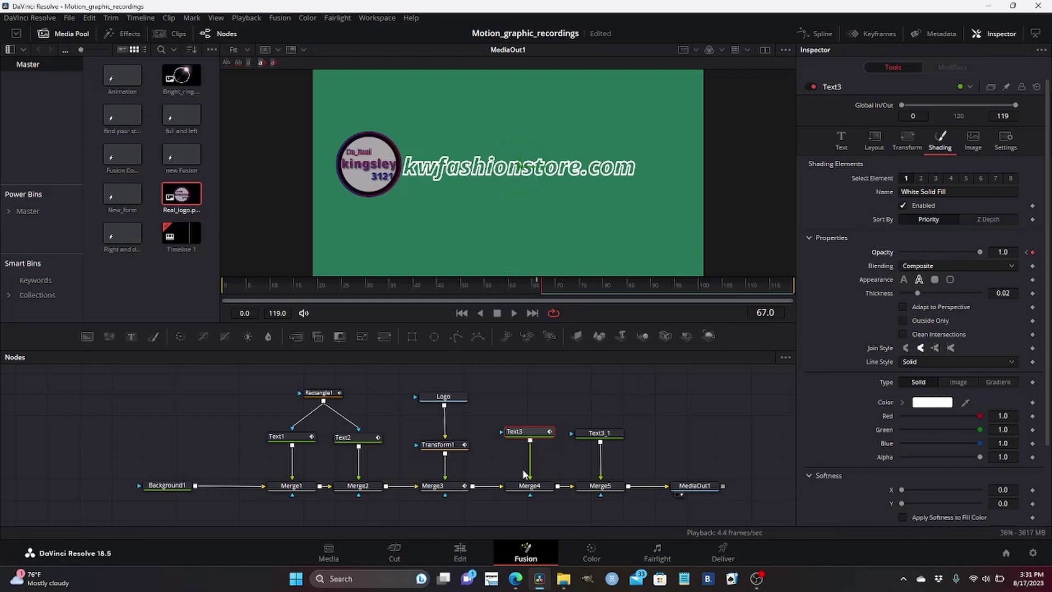
- Keyframe the opacity of Text3_1's White Solid Fill at 0.0 on frame 66 and 1.0 on frame 67
{"action": "left_click", "coordinate": [603, 432]}
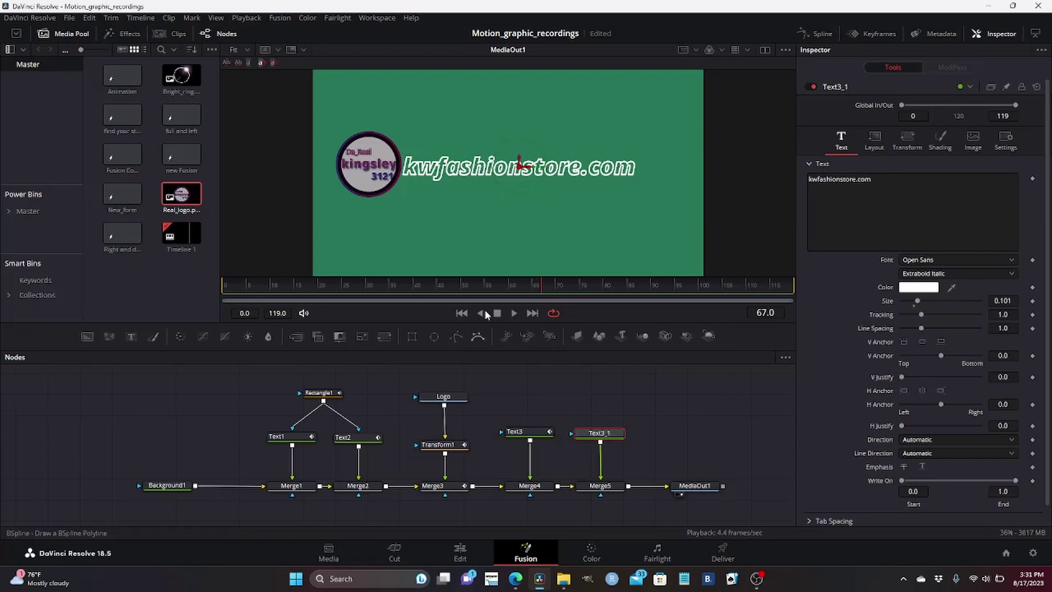
{"action": "left_click", "coordinate": [940, 142]}
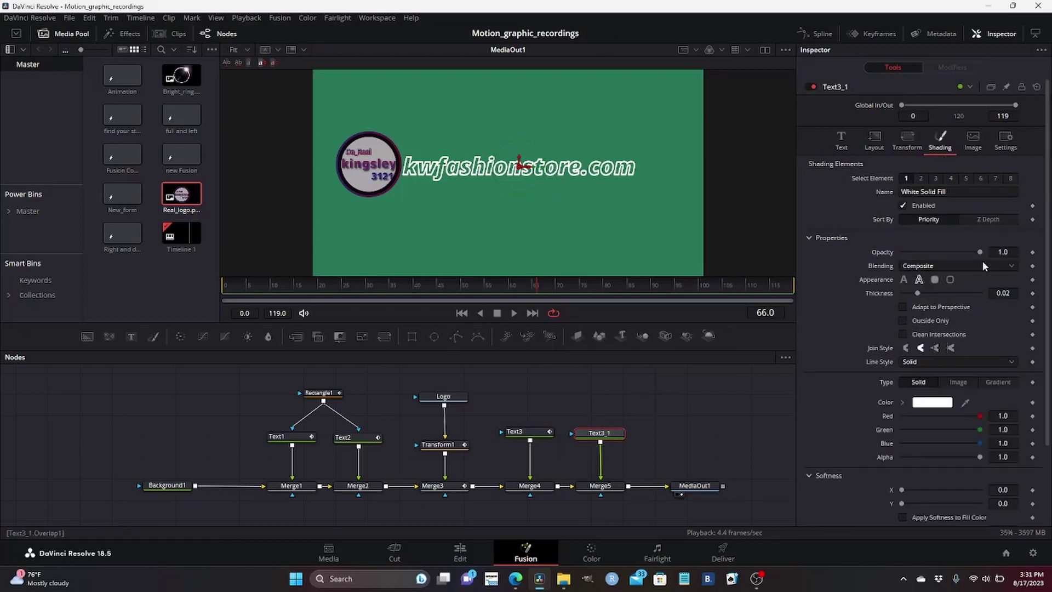
{"action": "left_click_drag", "start_coordinate": [981, 253], "coordinate": [874, 266]}
{"action": "left_click", "coordinate": [1033, 252]}
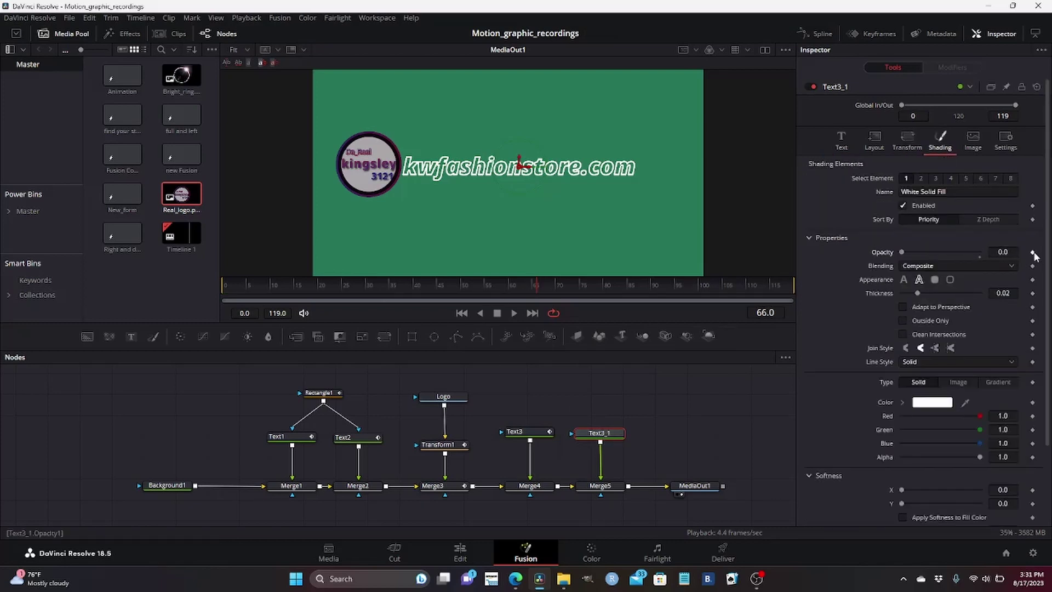
{"action": "left_click", "coordinate": [542, 289]}
{"action": "left_click_drag", "start_coordinate": [902, 252], "coordinate": [974, 261]}
{"action": "key", "text": "space"}
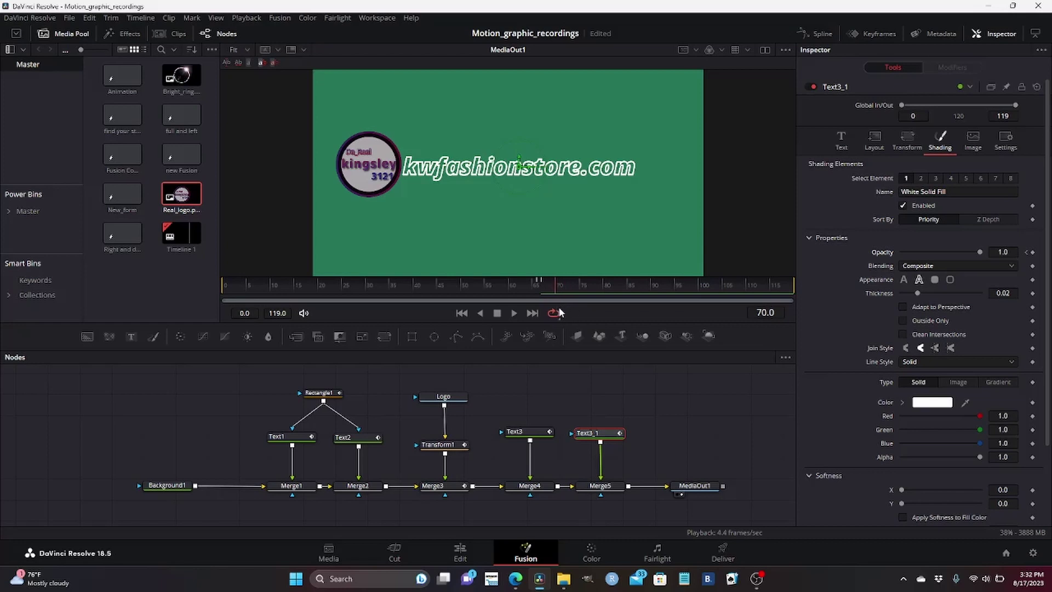
- Add a keyframe for Text3's layout Center at its existing position on frame 70
{"action": "left_click", "coordinate": [515, 432]}
{"action": "left_click", "coordinate": [873, 147]}
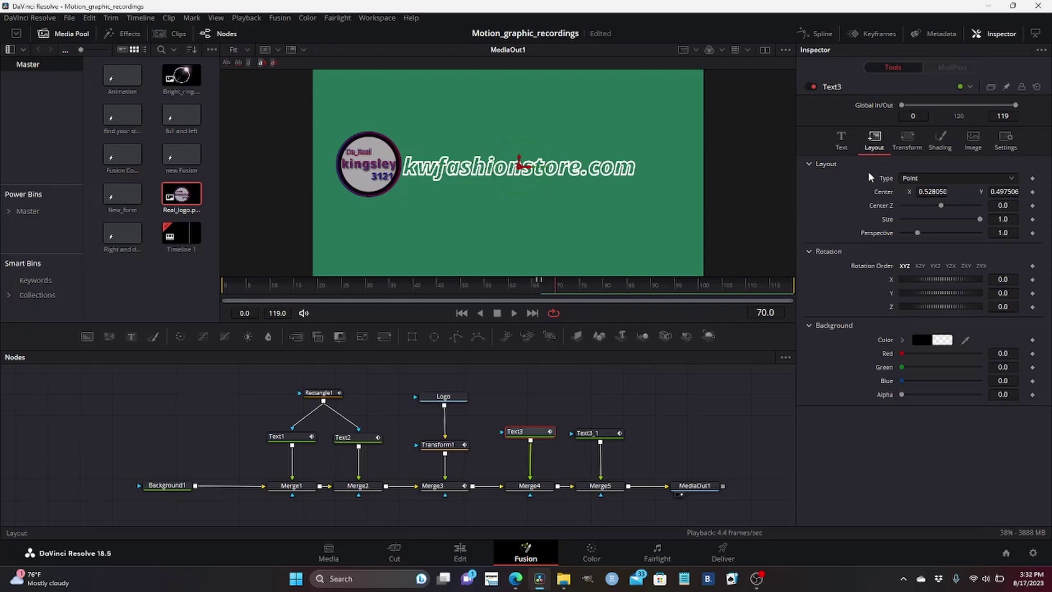
{"action": "left_click", "coordinate": [1033, 192]}
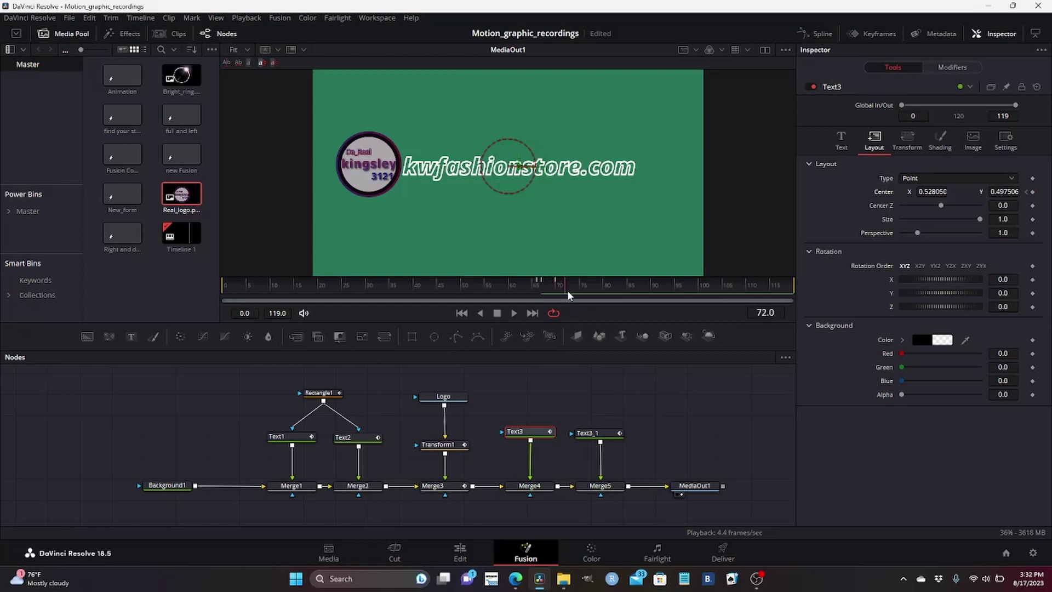
- On frame 73, set Text3's Center Y to 0.600506 so the copy moves above the original text
{"action": "left_click_drag", "start_coordinate": [571, 296], "coordinate": [570, 296]}
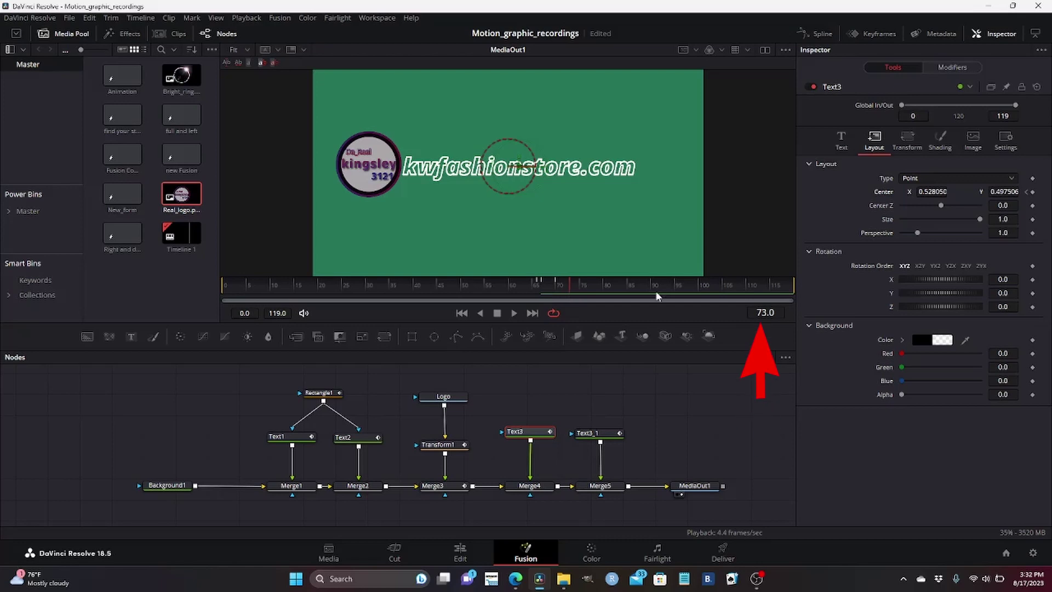
{"action": "left_click", "coordinate": [1003, 192]}
{"action": "type", "text": "0.508506"}
{"action": "key", "text": "Return"}
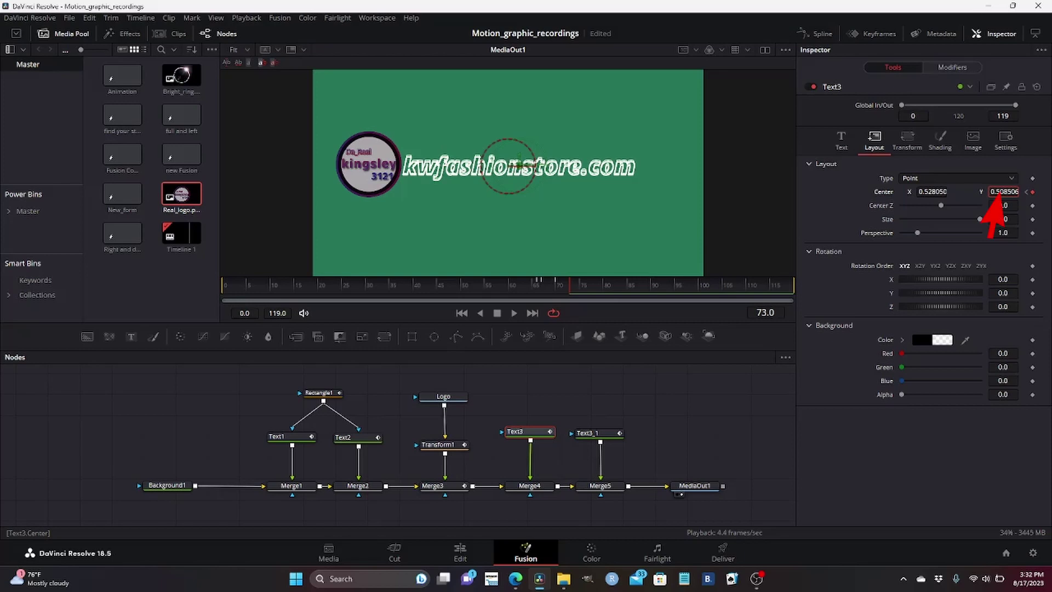
{"action": "left_click", "coordinate": [1003, 191]}
{"action": "type", "text": "0.583506"}
{"action": "key", "text": "Return"}
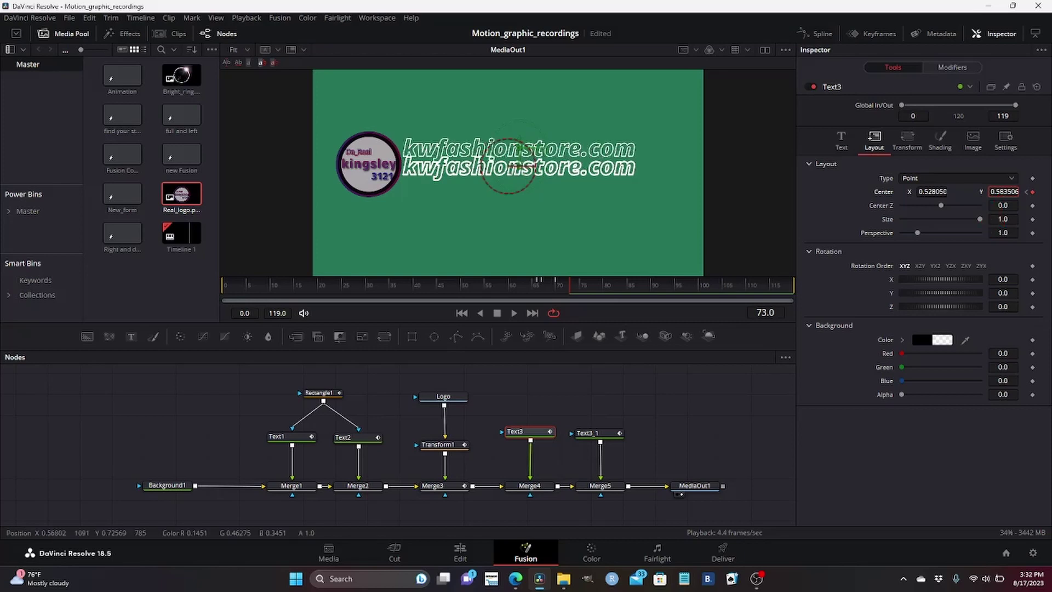
{"action": "left_click", "coordinate": [1003, 191]}
{"action": "type", "text": "0.595506"}
{"action": "key", "text": "Return"}
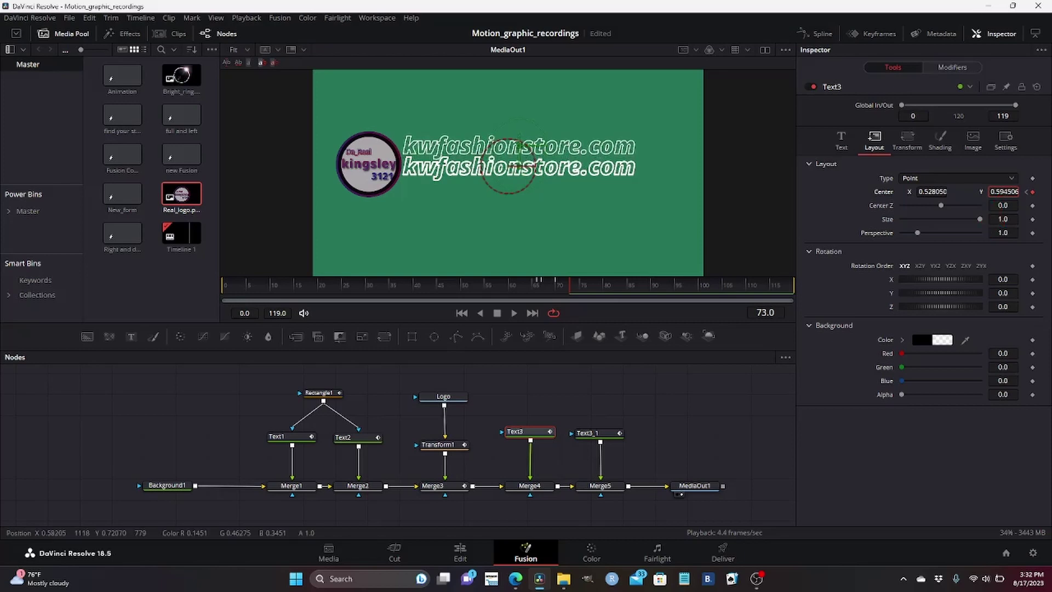
{"action": "left_click", "coordinate": [1003, 191]}
{"action": "type", "text": "0.600506"}
{"action": "key", "text": "Return"}
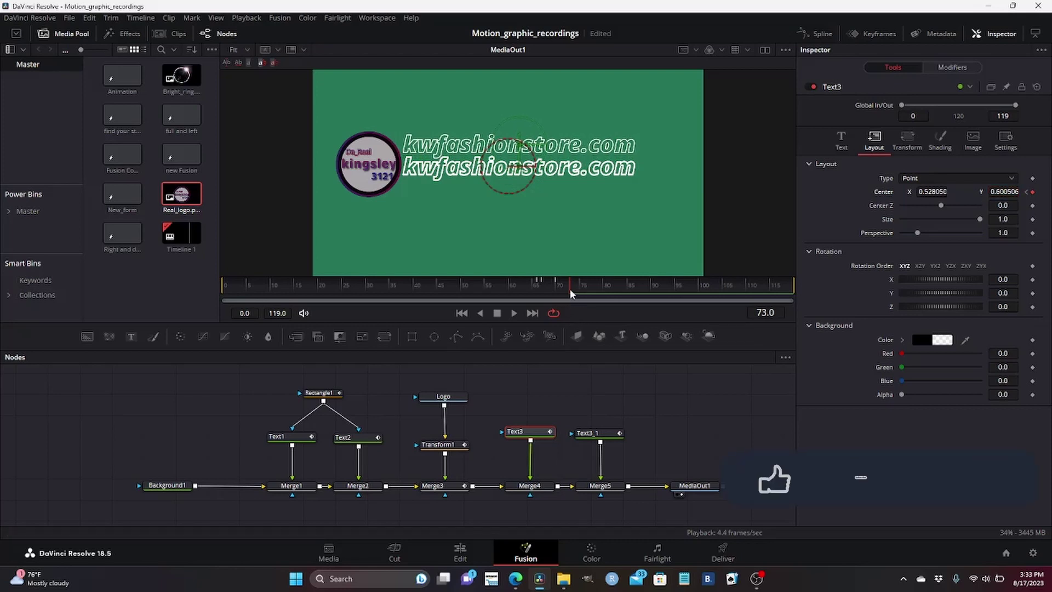
- Return to frame 70 and add a keyframe for Text3_1's layout Center at its existing position
{"action": "left_click_drag", "start_coordinate": [570, 288], "coordinate": [559, 290]}
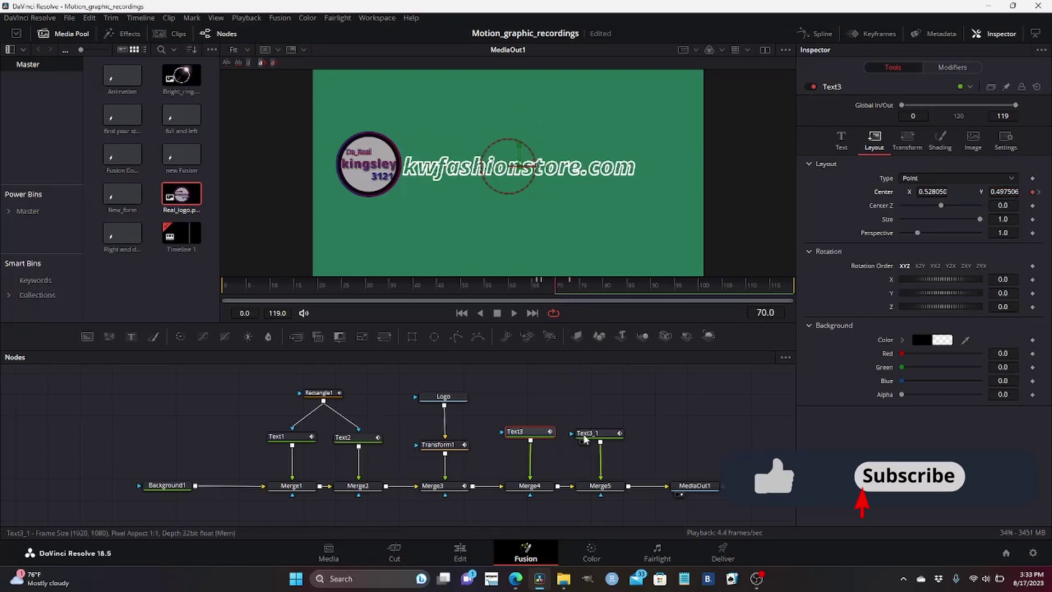
{"action": "left_click", "coordinate": [601, 440]}
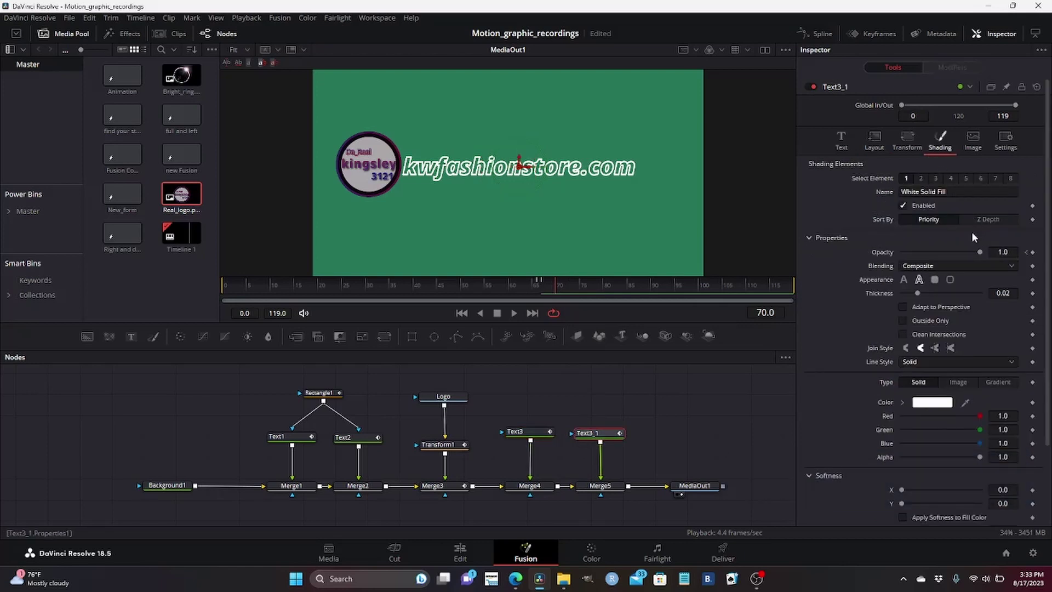
{"action": "left_click", "coordinate": [874, 140]}
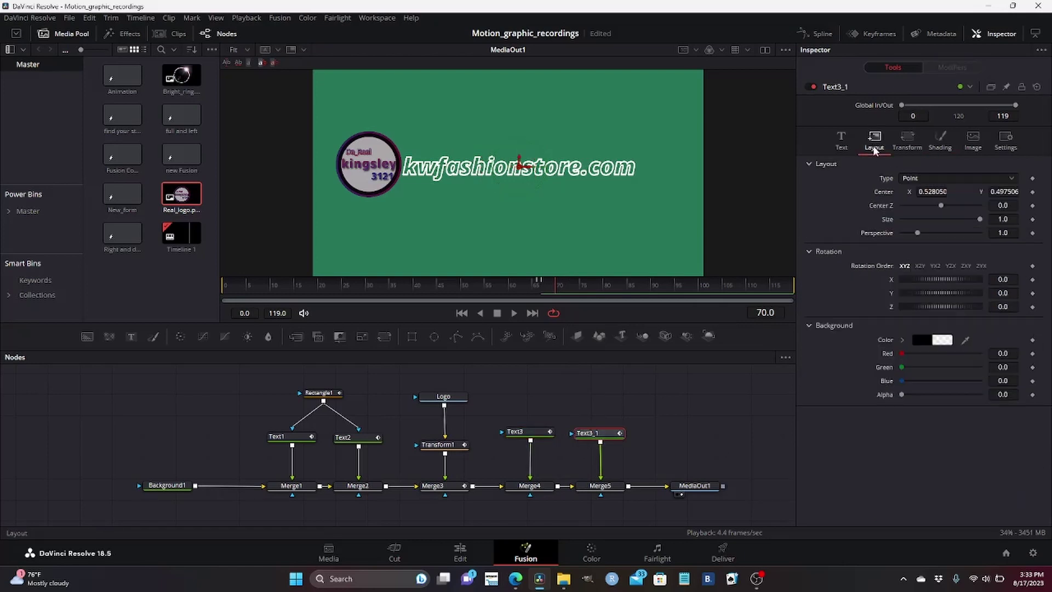
{"action": "left_click", "coordinate": [1032, 191]}
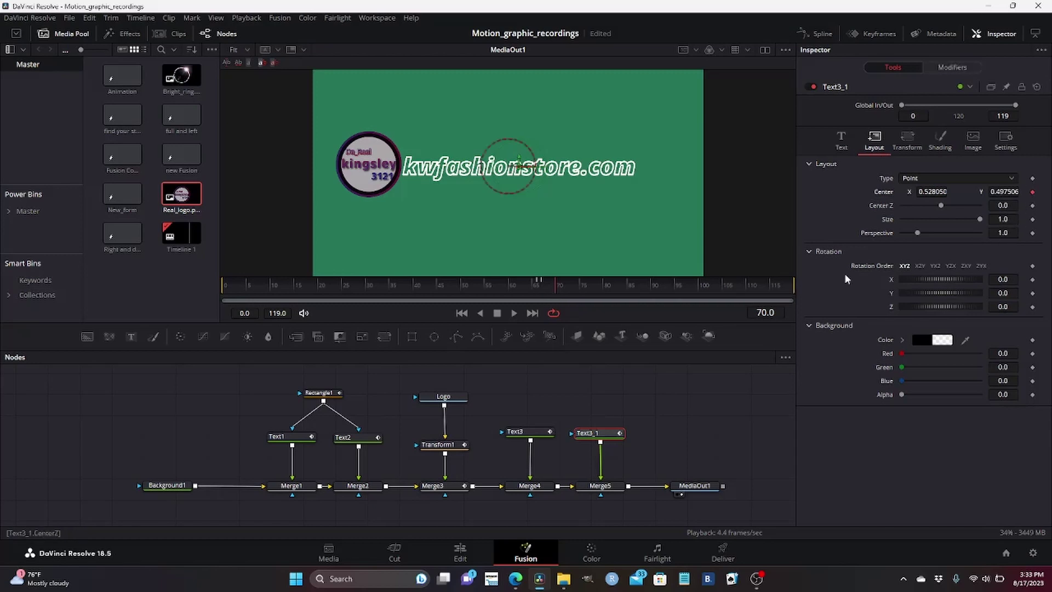
- On frame 73, set Text3_1's Center Y to 0.399506 so the copy moves below the original text
{"action": "left_click", "coordinate": [561, 288]}
{"action": "left_click", "coordinate": [565, 288]}
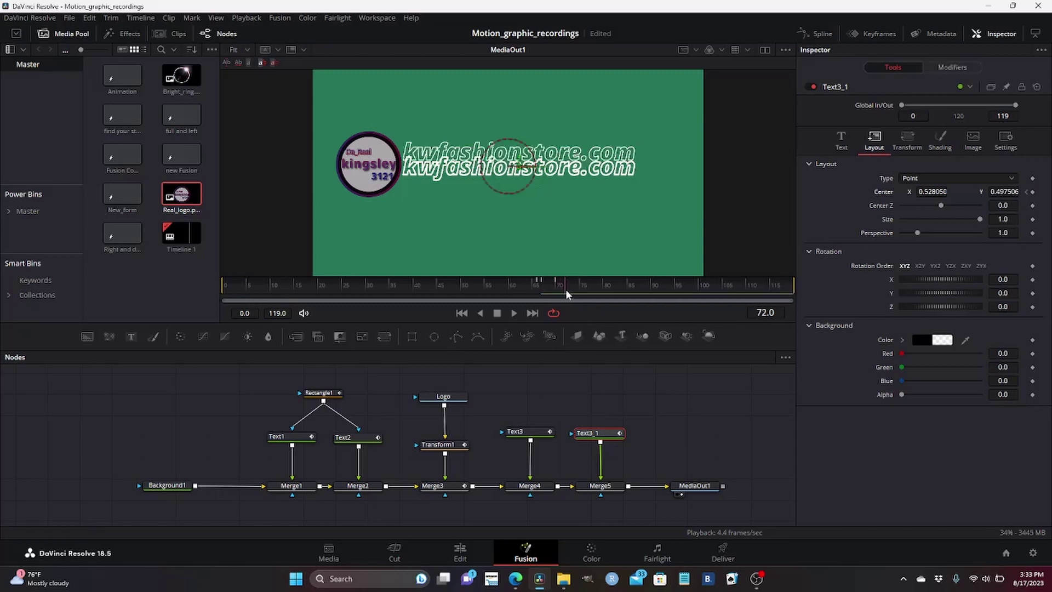
{"action": "left_click", "coordinate": [571, 296]}
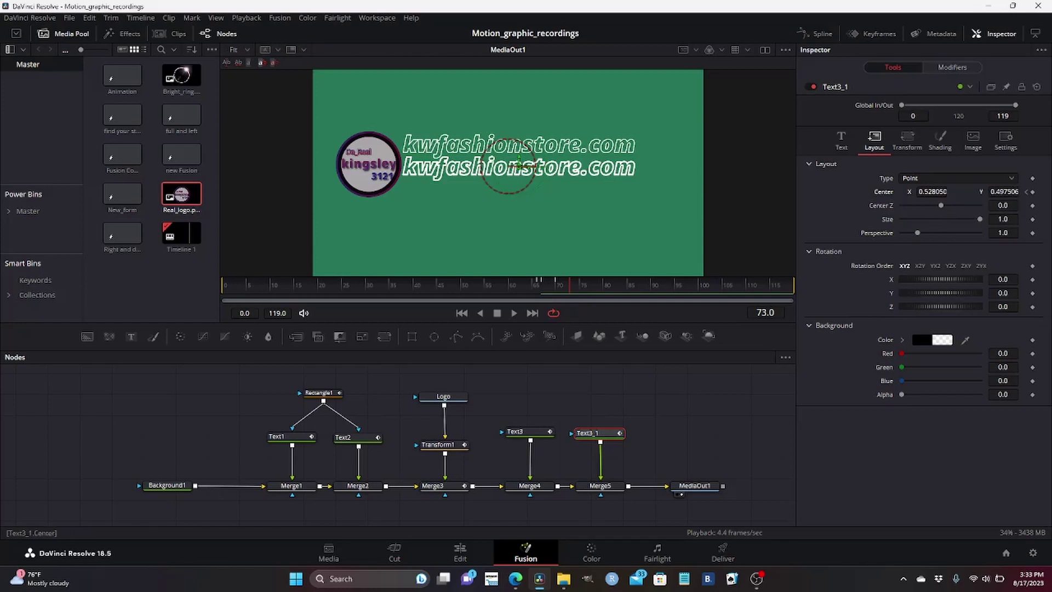
{"action": "scroll", "coordinate": [1004, 191], "scroll_direction": "down", "scroll_amount": 10}
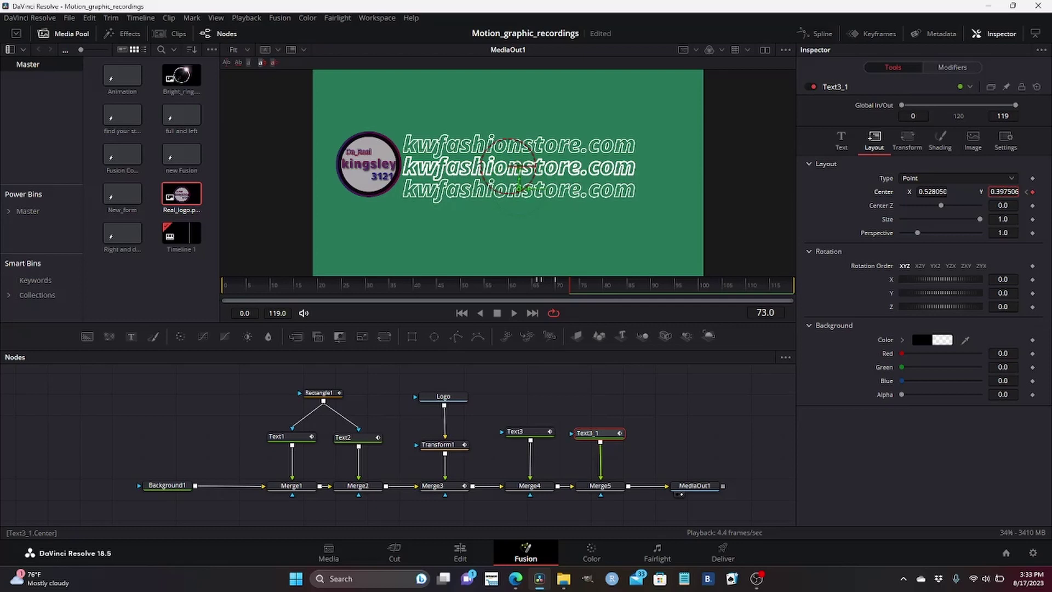
{"action": "scroll", "coordinate": [1004, 191], "scroll_direction": "up", "scroll_amount": 2}
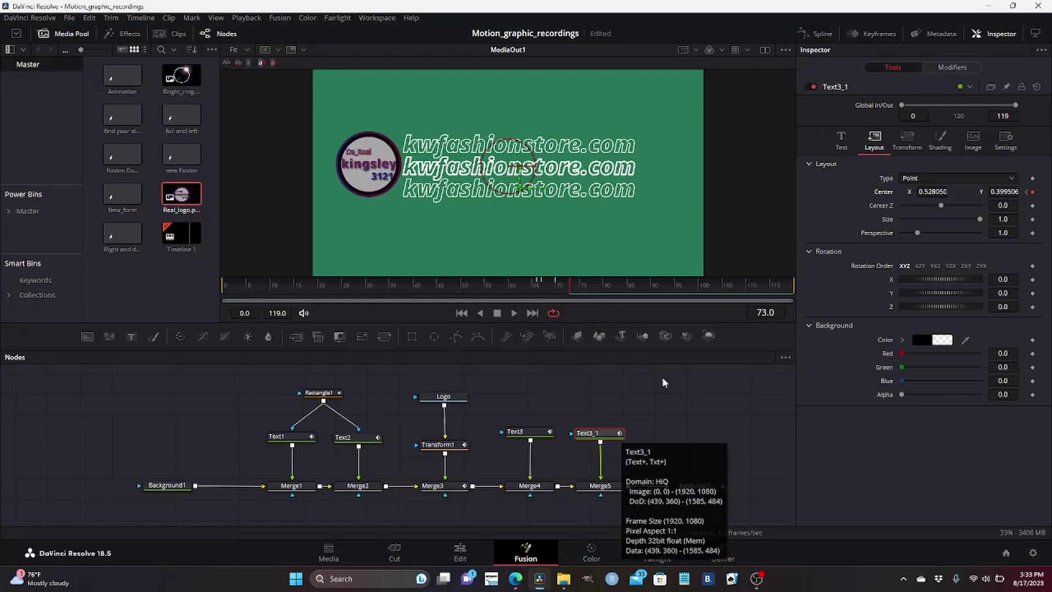
- Rename the Text3_1 node as Text4
{"action": "mouse_move", "coordinate": [562, 291]}
{"action": "left_mouse_down"}
{"action": "mouse_move", "coordinate": [520, 296]}
{"action": "mouse_move", "coordinate": [597, 308]}
{"action": "mouse_move", "coordinate": [553, 313]}
{"action": "mouse_move", "coordinate": [564, 302]}
{"action": "left_mouse_up"}
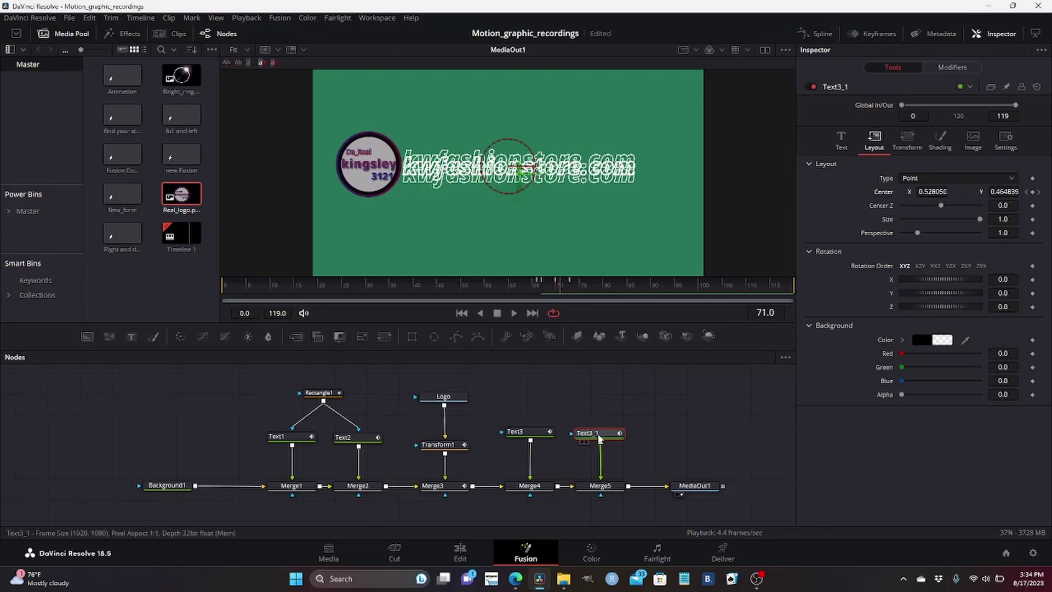
{"action": "key", "text": "F2"}
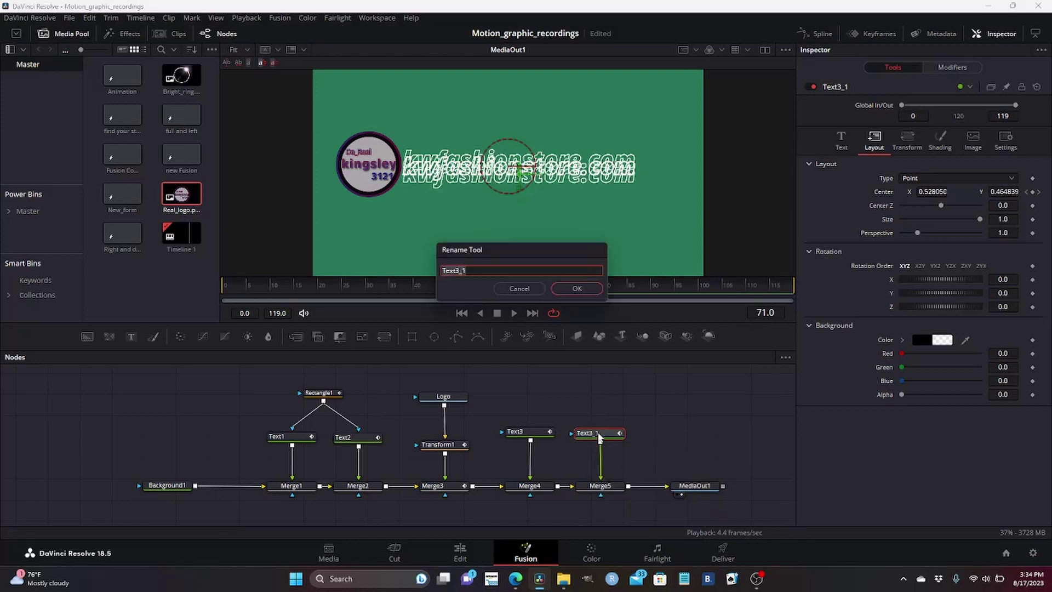
{"action": "type", "text": "Text4"}
{"action": "left_click", "coordinate": [559, 292]}
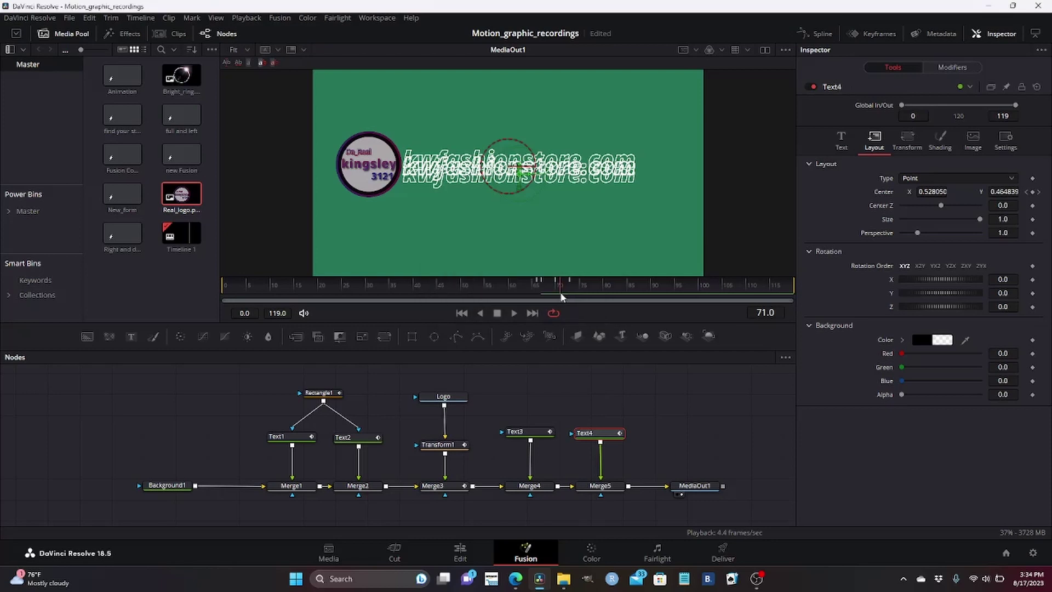
- Go to frame 69 and save the project with the Text1 node selected
{"action": "left_click", "coordinate": [559, 296]}
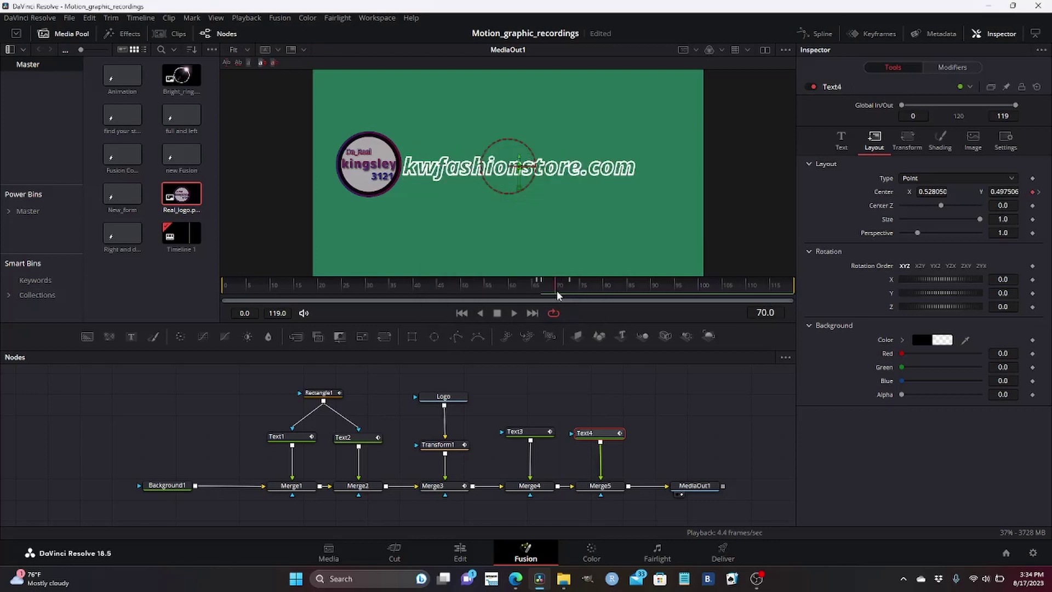
{"action": "mouse_move", "coordinate": [559, 295]}
{"action": "left_mouse_down"}
{"action": "mouse_move", "coordinate": [570, 296]}
{"action": "mouse_move", "coordinate": [560, 296]}
{"action": "left_mouse_up"}
{"action": "left_click", "coordinate": [554, 287]}
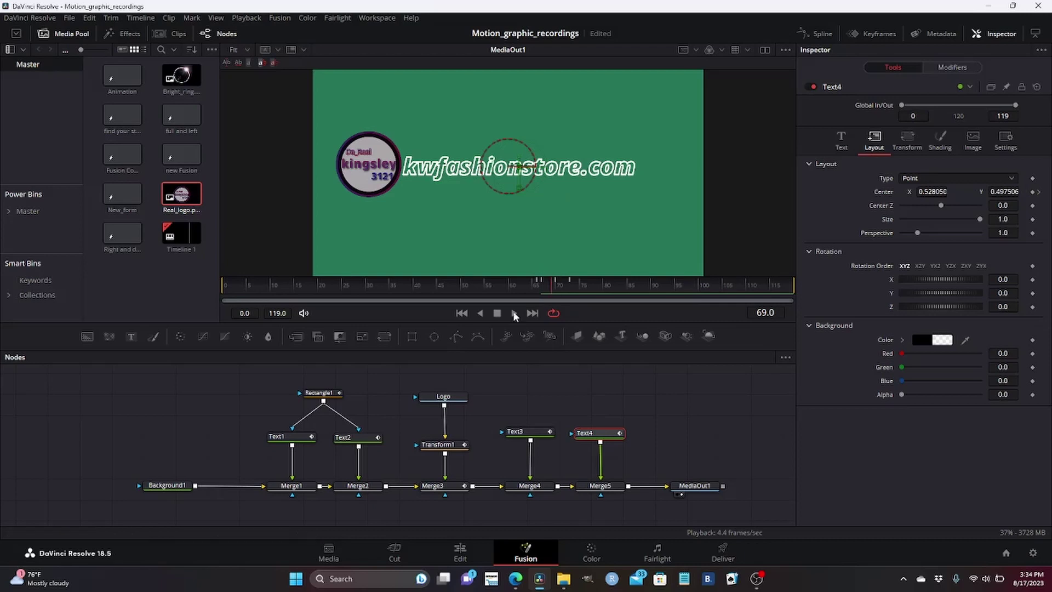
{"action": "left_click", "coordinate": [296, 440]}
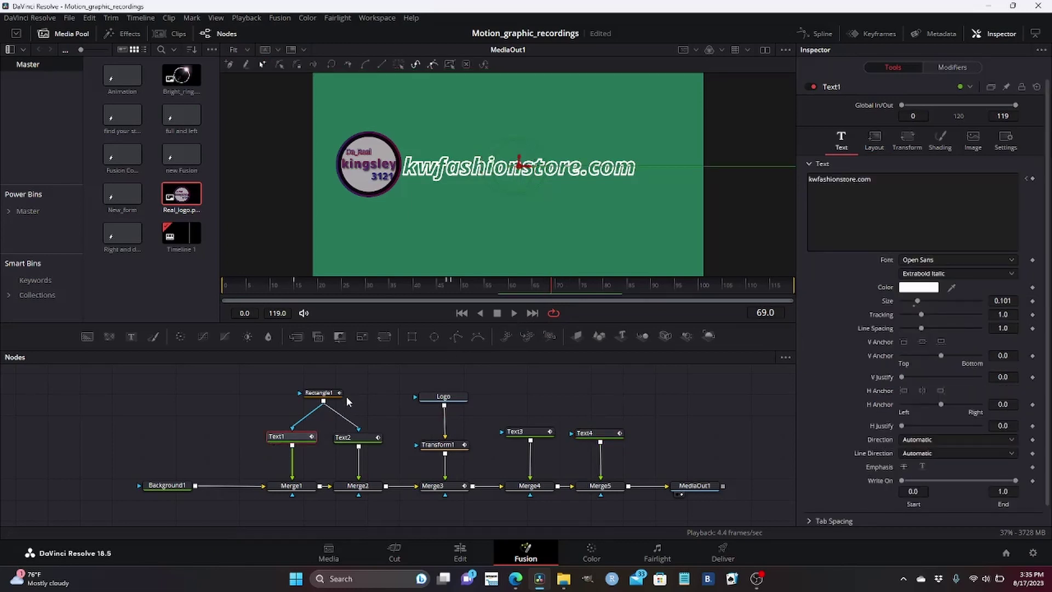
{"action": "key", "text": "ctrl+s"}
- Insert a Glow node between Text1 and Merge1
{"action": "key", "text": "shift+space"}
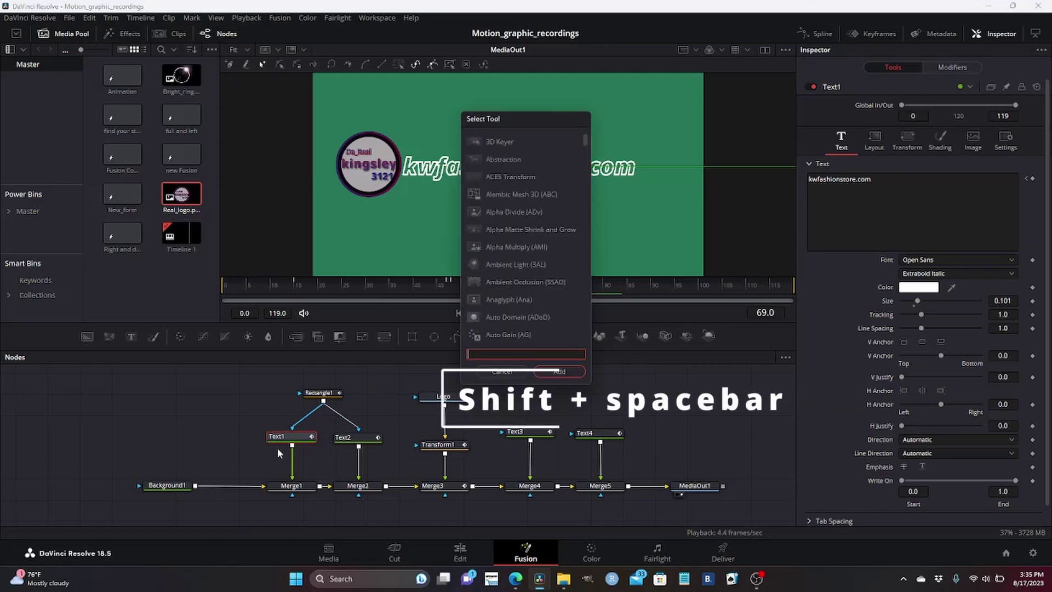
{"action": "type", "text": "glo"}
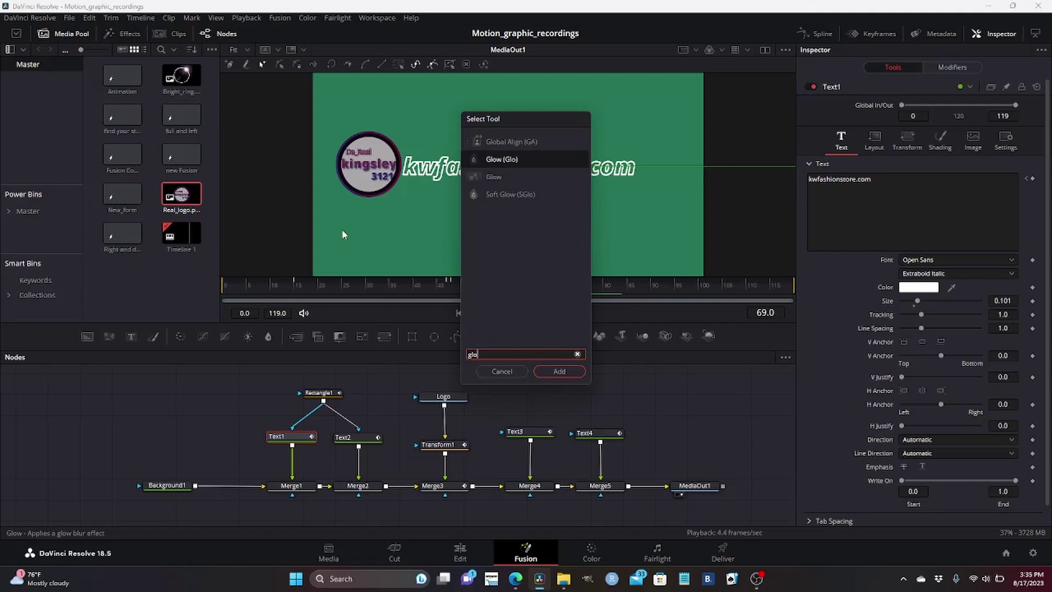
{"action": "type", "text": "w"}
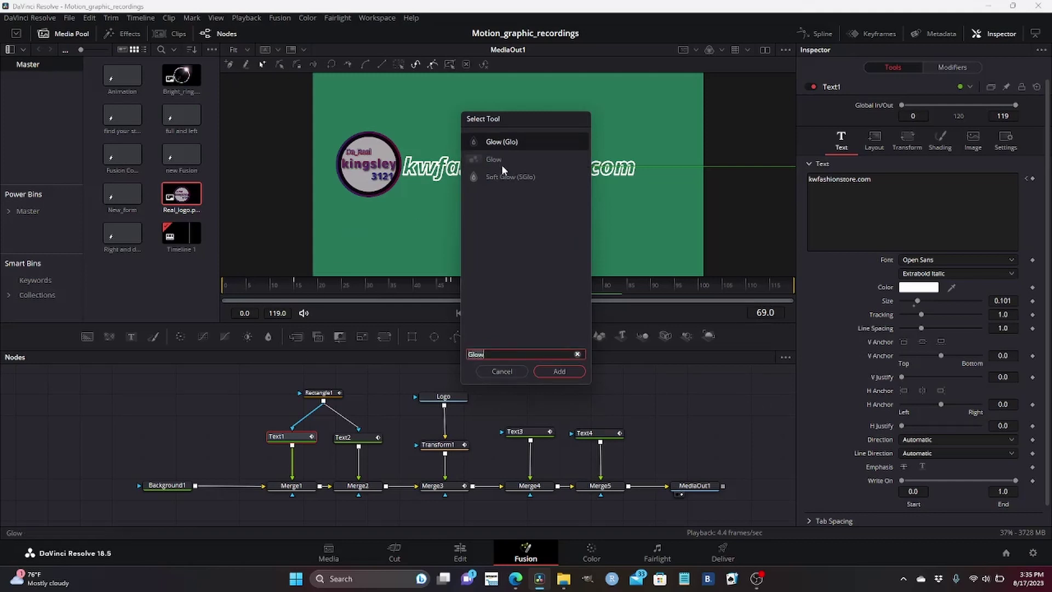
{"action": "left_click", "coordinate": [553, 371]}
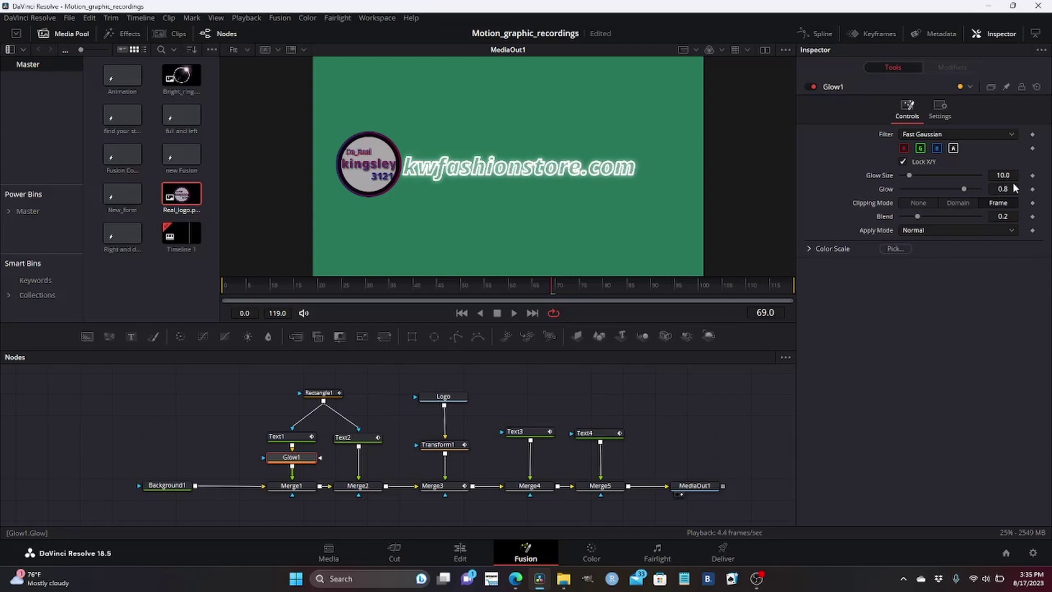
- Keyframe Glow1's Glow Size and Glow at 0.0 on frame 69
{"action": "left_click_drag", "start_coordinate": [910, 175], "coordinate": [899, 176]}
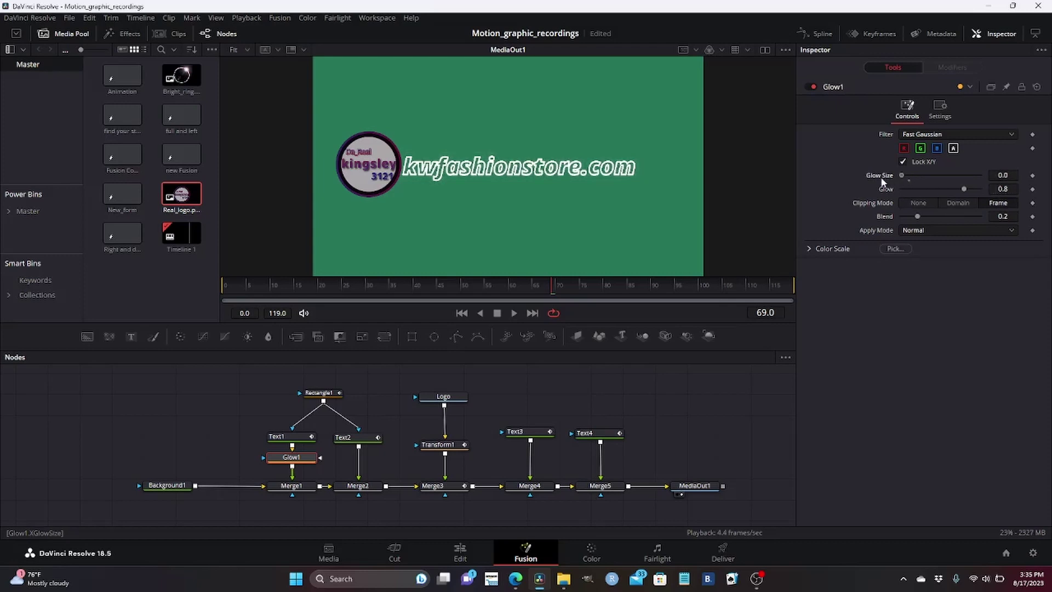
{"action": "left_click_drag", "start_coordinate": [960, 189], "coordinate": [880, 191]}
{"action": "left_click", "coordinate": [1033, 176]}
{"action": "left_click", "coordinate": [1033, 189]}
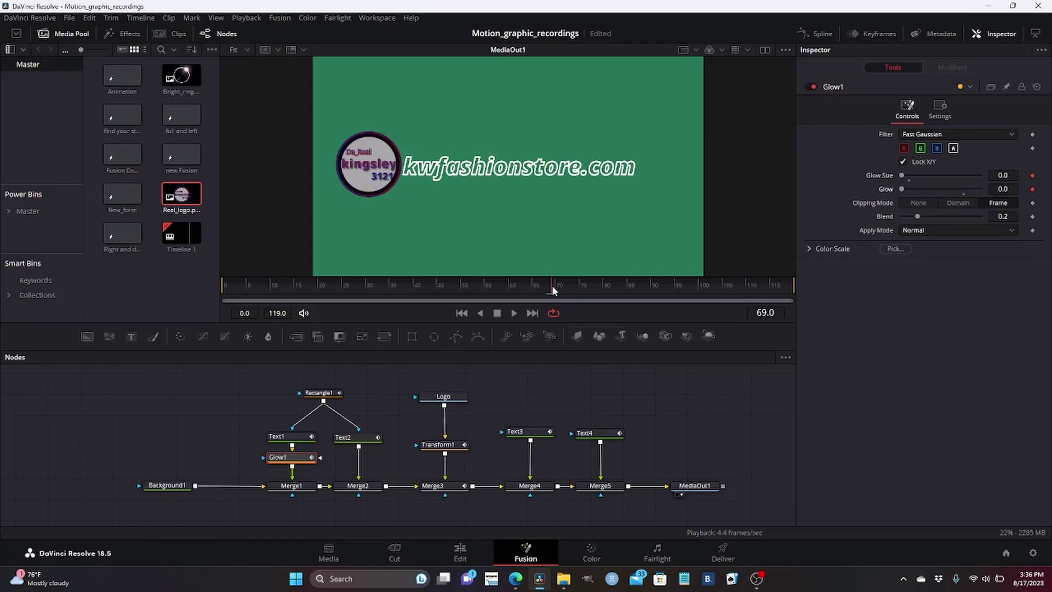
- Keyframe Glow1's Glow Size at 10.0 and Glow at 0.818 on frame 70 and again on frame 70.1
{"action": "left_click_drag", "start_coordinate": [552, 289], "coordinate": [558, 291]}
{"action": "left_click_drag", "start_coordinate": [902, 176], "coordinate": [965, 196]}
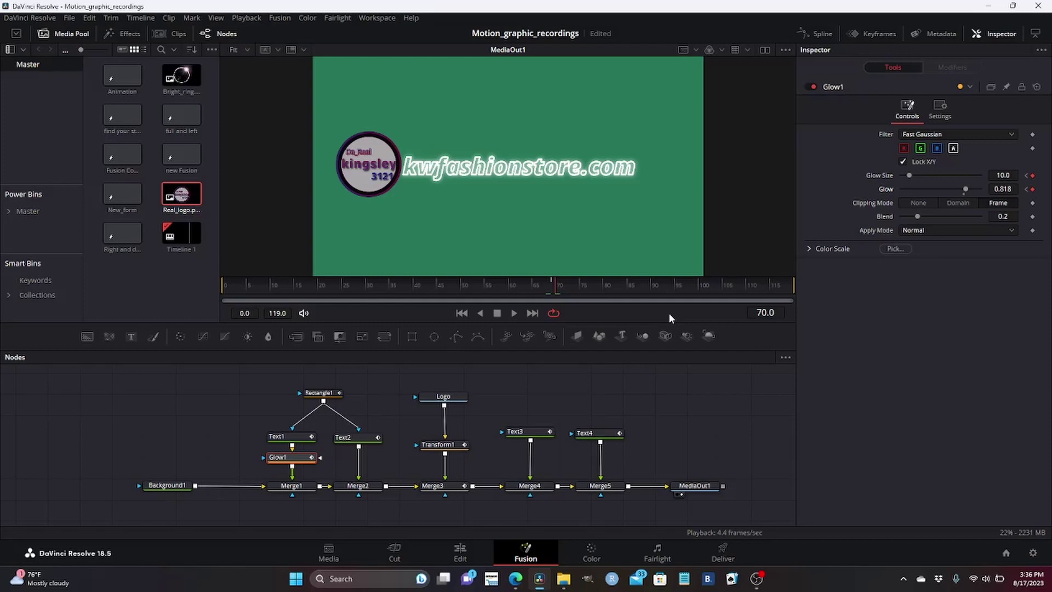
{"action": "left_click", "coordinate": [781, 316]}
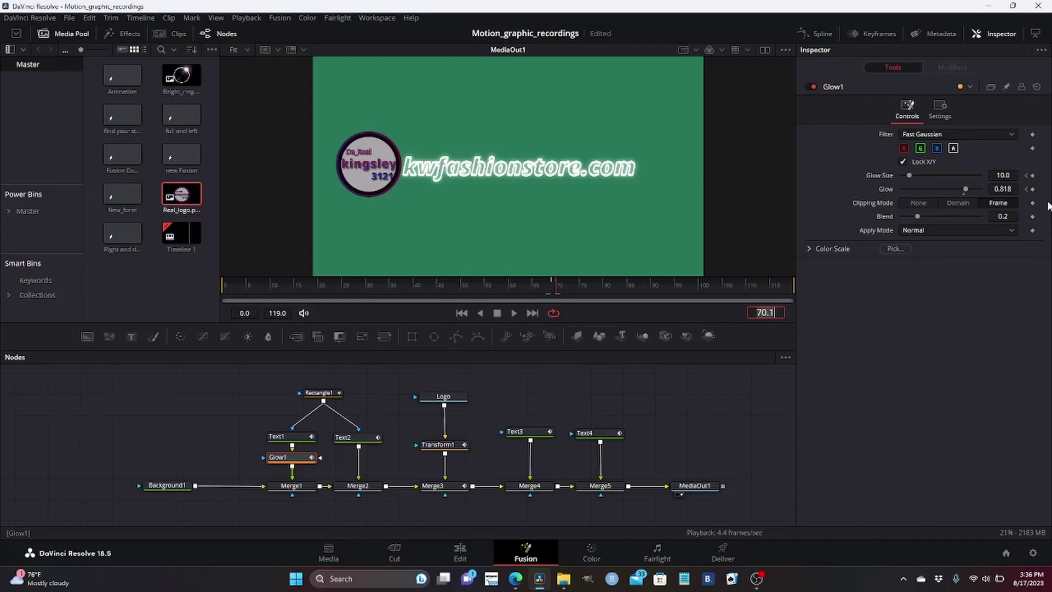
{"action": "left_click", "coordinate": [1033, 175]}
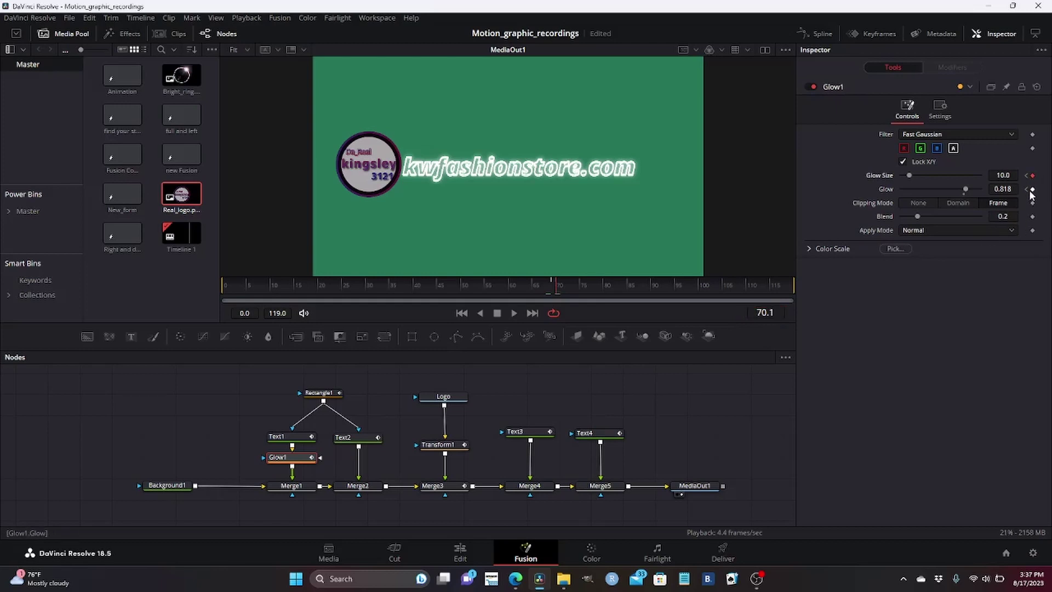
{"action": "left_click", "coordinate": [1032, 190]}
- Keyframe Glow1's Glow Size and Glow at 0.0 on frame 70.2
{"action": "left_click", "coordinate": [776, 312]}
{"action": "key", "text": "BackSpace"}
{"action": "type", "text": "2"}
{"action": "key", "text": "Return"}
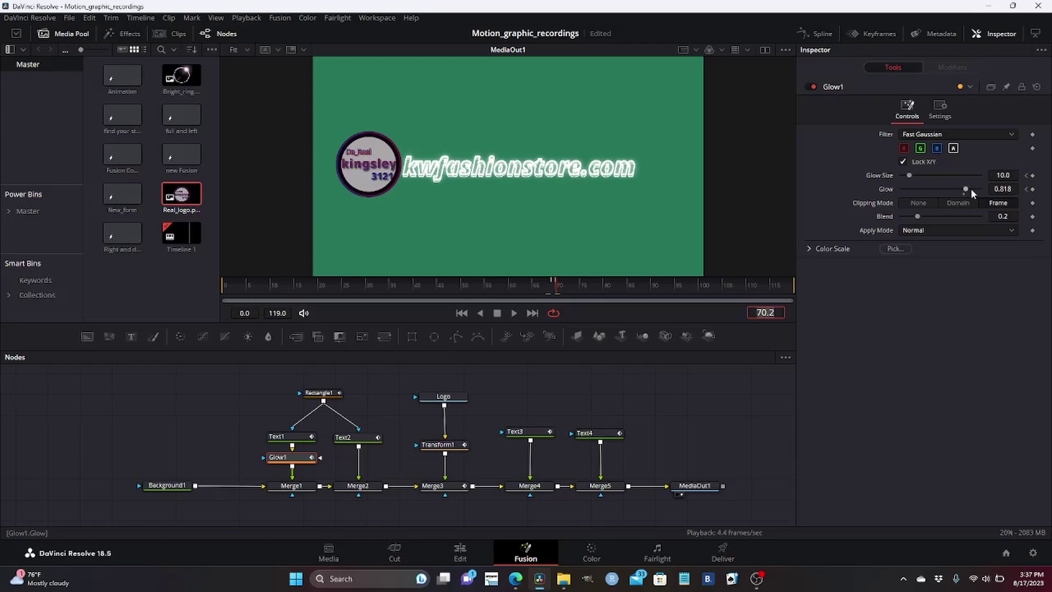
{"action": "left_click_drag", "start_coordinate": [966, 191], "coordinate": [876, 176]}
{"action": "mouse_move", "coordinate": [552, 287]}
{"action": "left_mouse_down"}
{"action": "mouse_move", "coordinate": [574, 288]}
{"action": "mouse_move", "coordinate": [556, 287]}
{"action": "left_mouse_up"}
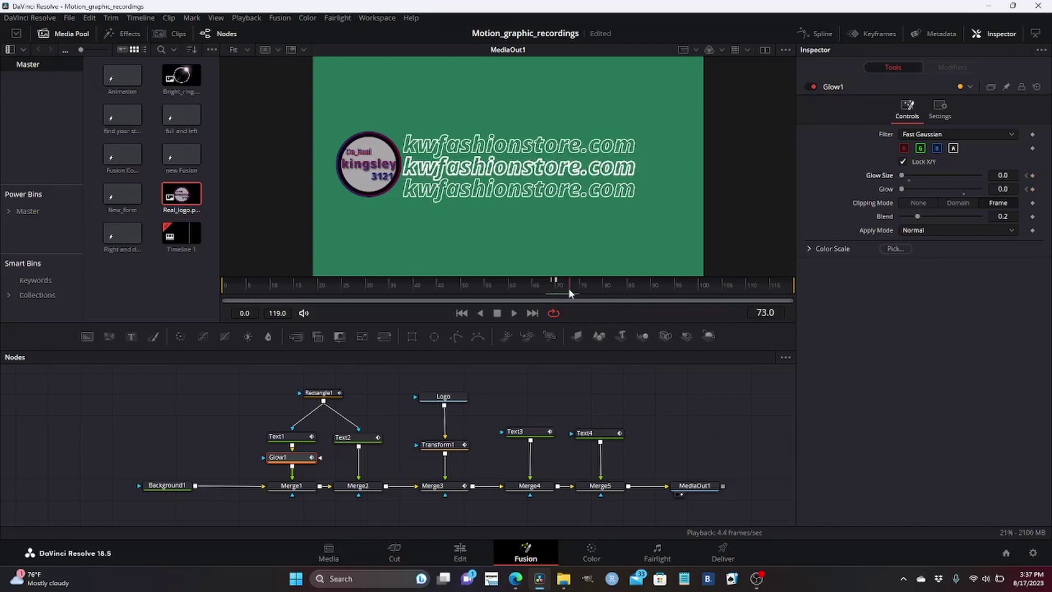
- Keyframe Text1's outline shading Appearance on frame 70
{"action": "left_click", "coordinate": [294, 435]}
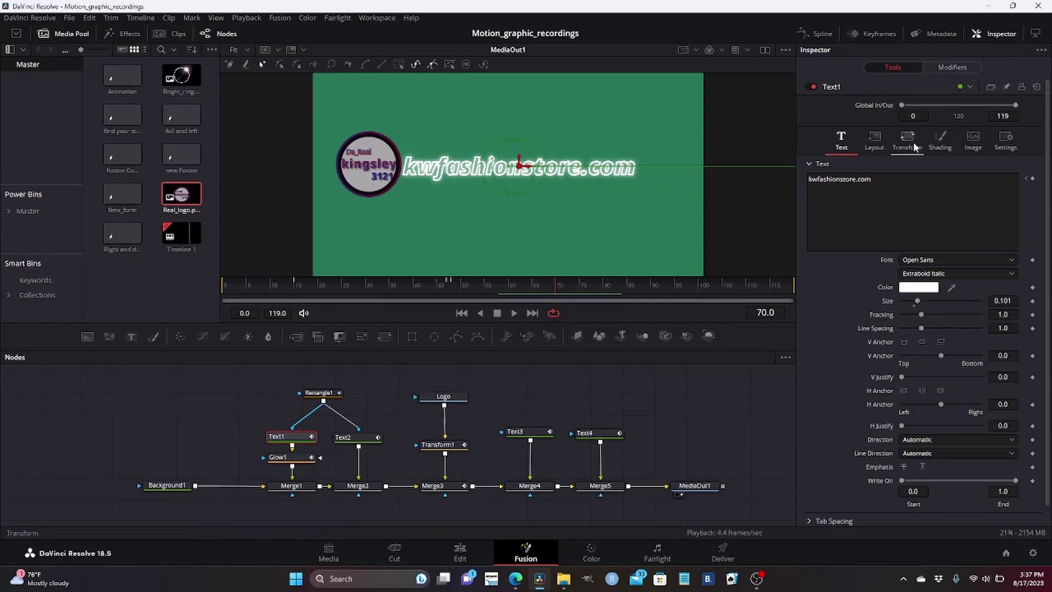
{"action": "left_click", "coordinate": [939, 147]}
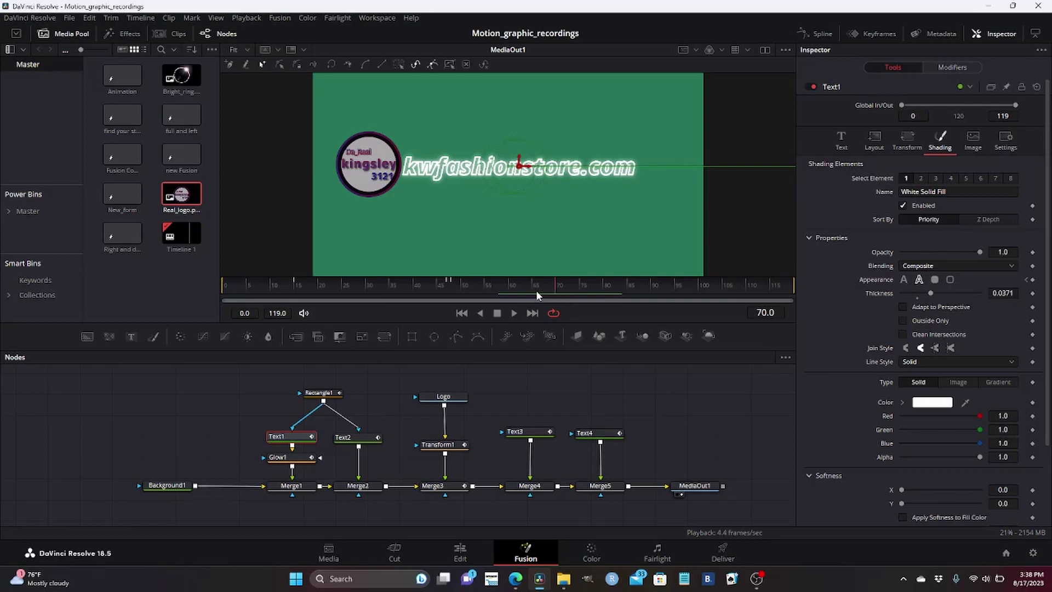
{"action": "left_click", "coordinate": [1033, 281]}
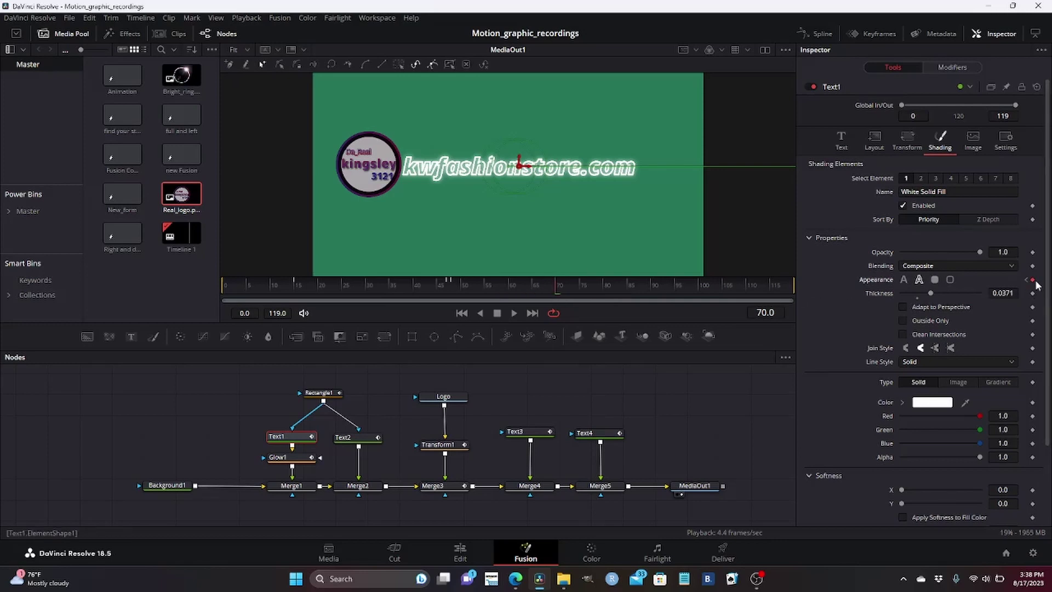
- Switch Text1's shading Appearance to solid text fill on frame 70.2 and review the change across the surrounding frames
{"action": "left_click", "coordinate": [775, 313]}
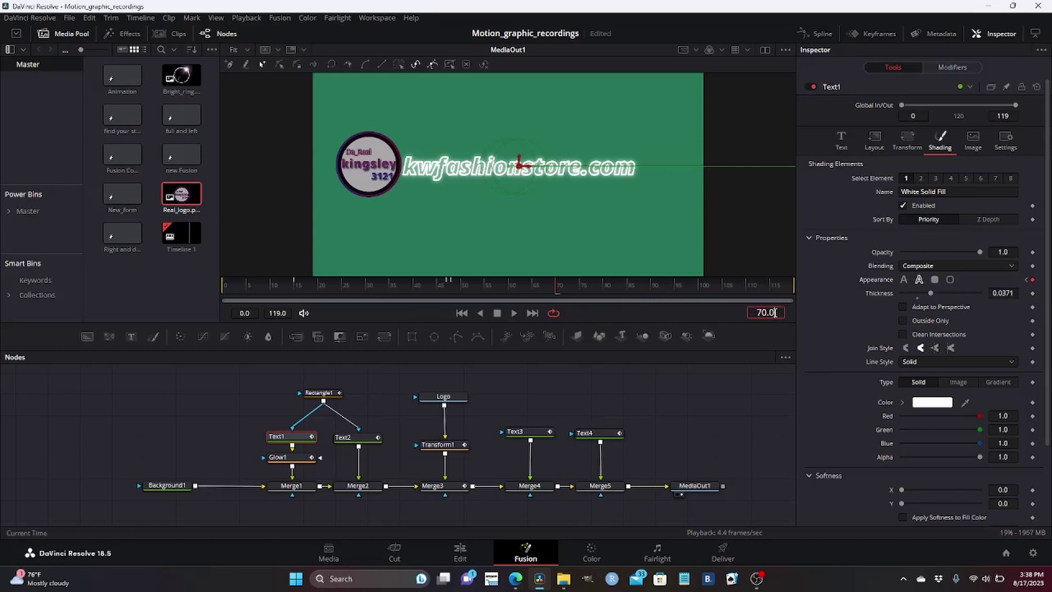
{"action": "key", "text": "BackSpace"}
{"action": "type", "text": "2"}
{"action": "key", "text": "Return"}
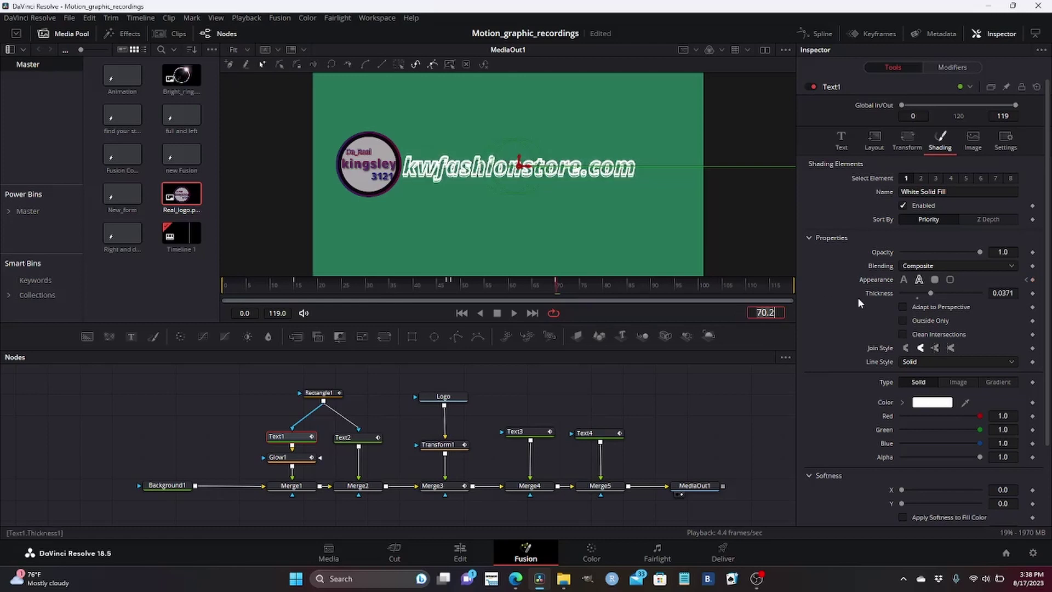
{"action": "left_click", "coordinate": [904, 281]}
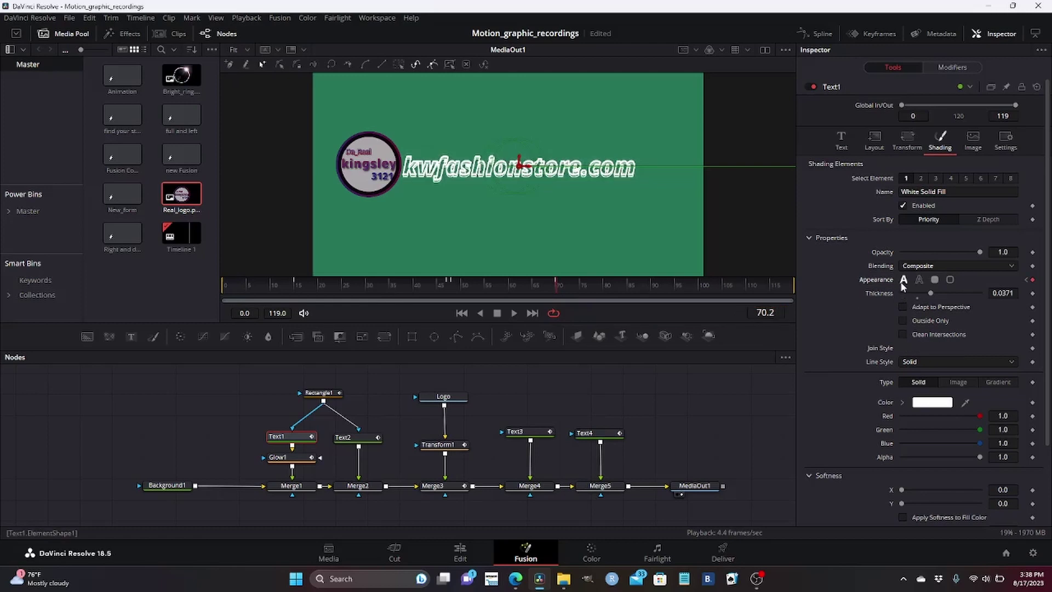
{"action": "key", "text": "Right"}
{"action": "key", "text": "Right"}
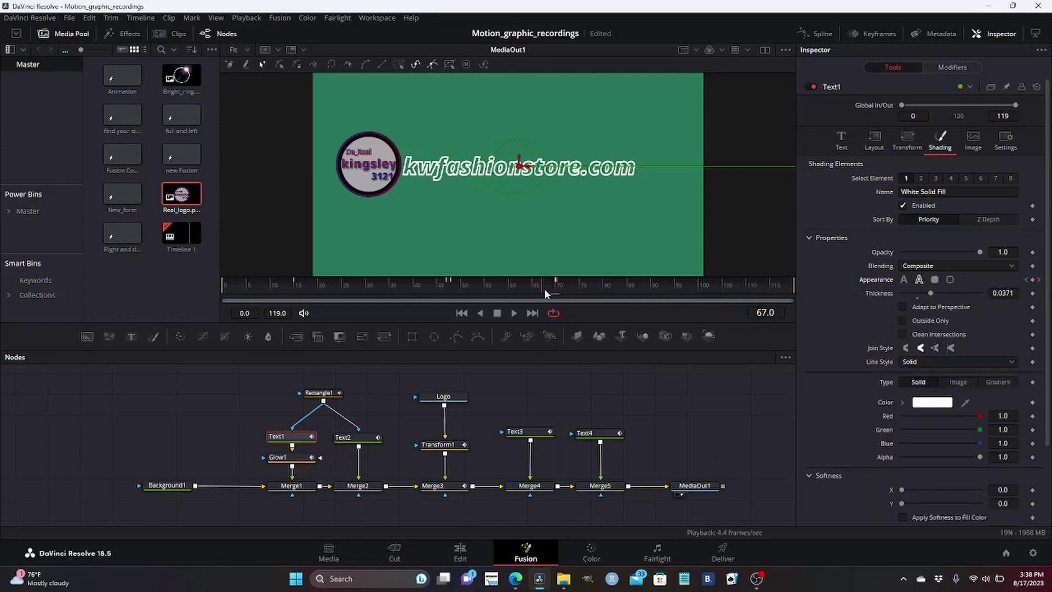
{"action": "left_click_drag", "start_coordinate": [573, 296], "coordinate": [586, 297]}
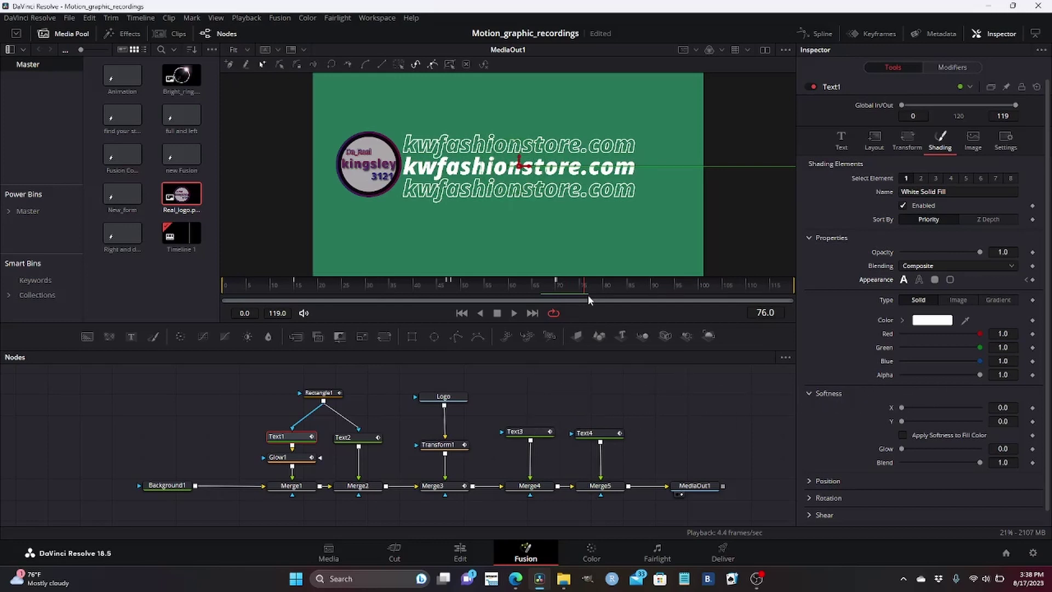
{"action": "mouse_move", "coordinate": [588, 295]}
{"action": "left_mouse_down"}
{"action": "mouse_move", "coordinate": [605, 293]}
{"action": "mouse_move", "coordinate": [515, 288]}
{"action": "mouse_move", "coordinate": [629, 291]}
{"action": "mouse_move", "coordinate": [527, 288]}
{"action": "mouse_move", "coordinate": [574, 296]}
{"action": "left_mouse_up"}
{"action": "mouse_move", "coordinate": [598, 294]}
{"action": "left_mouse_down"}
{"action": "mouse_move", "coordinate": [671, 300]}
{"action": "mouse_move", "coordinate": [600, 295]}
{"action": "mouse_move", "coordinate": [656, 304]}
{"action": "mouse_move", "coordinate": [600, 304]}
{"action": "left_mouse_up"}
- Connect the Rectangle1 mask to both the Text3 and Text4 nodes
{"action": "scroll", "coordinate": [426, 427], "scroll_direction": "up", "scroll_amount": 2}
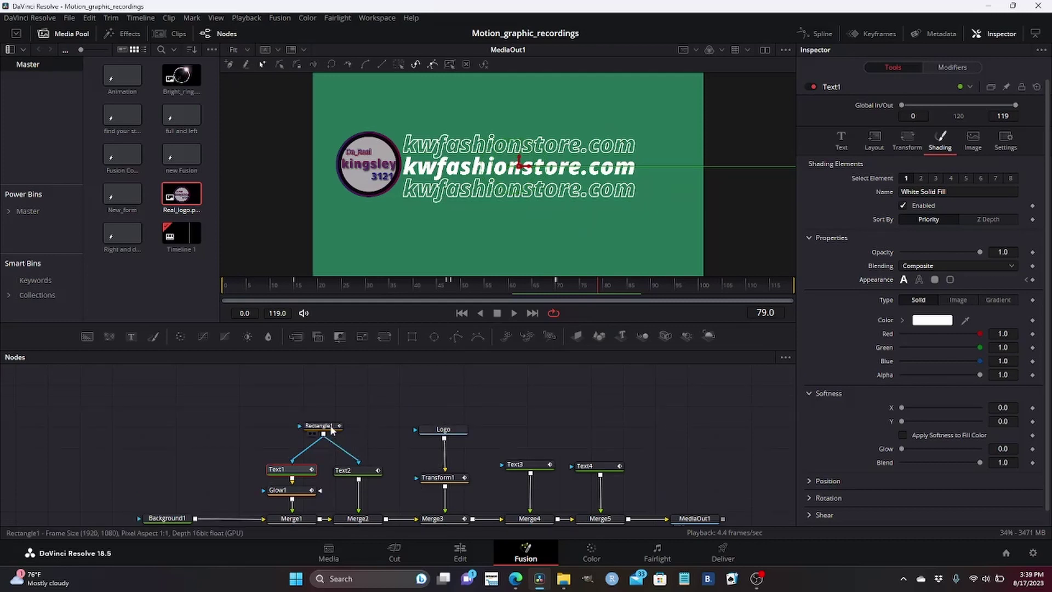
{"action": "left_click_drag", "start_coordinate": [331, 430], "coordinate": [516, 465]}
{"action": "left_click_drag", "start_coordinate": [351, 389], "coordinate": [598, 466]}
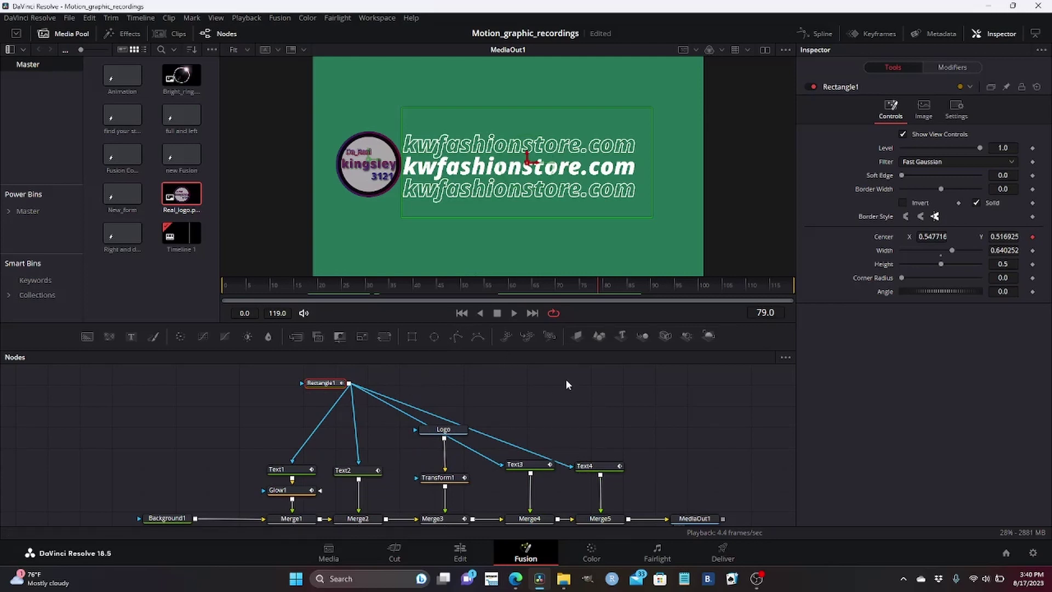
- Check the masked text exit up to frame 90 and play the animation from frame 0
{"action": "left_click_drag", "start_coordinate": [594, 288], "coordinate": [653, 297]}
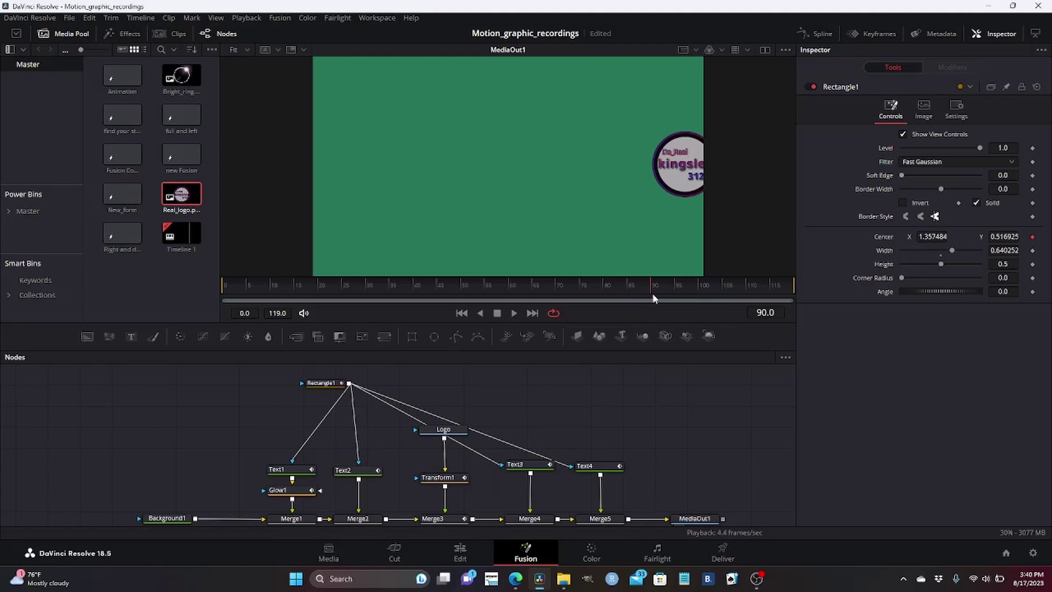
{"action": "left_click_drag", "start_coordinate": [648, 288], "coordinate": [233, 285]}
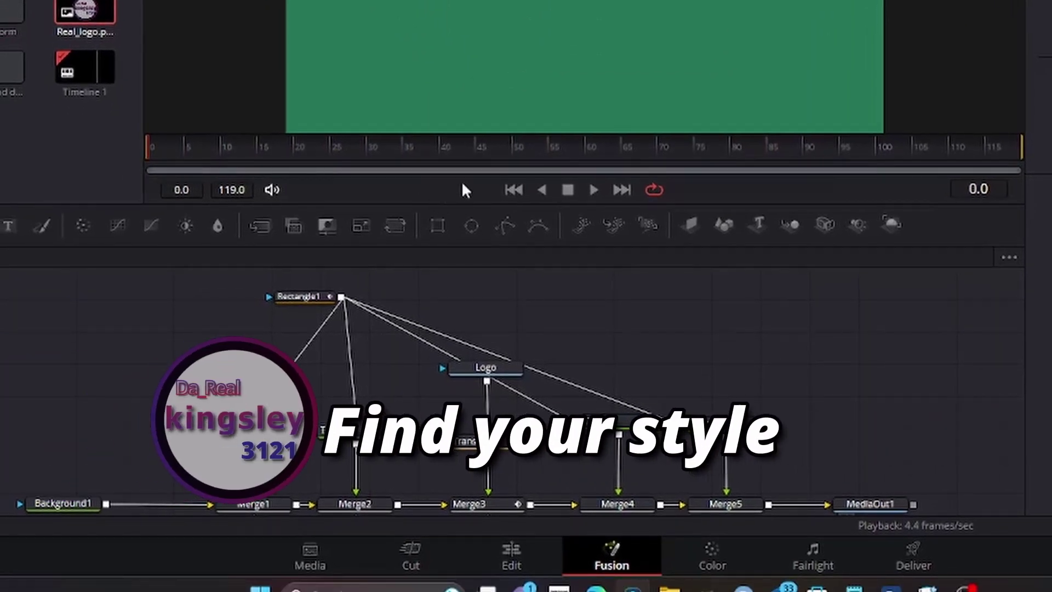
{"action": "left_click", "coordinate": [592, 190]}
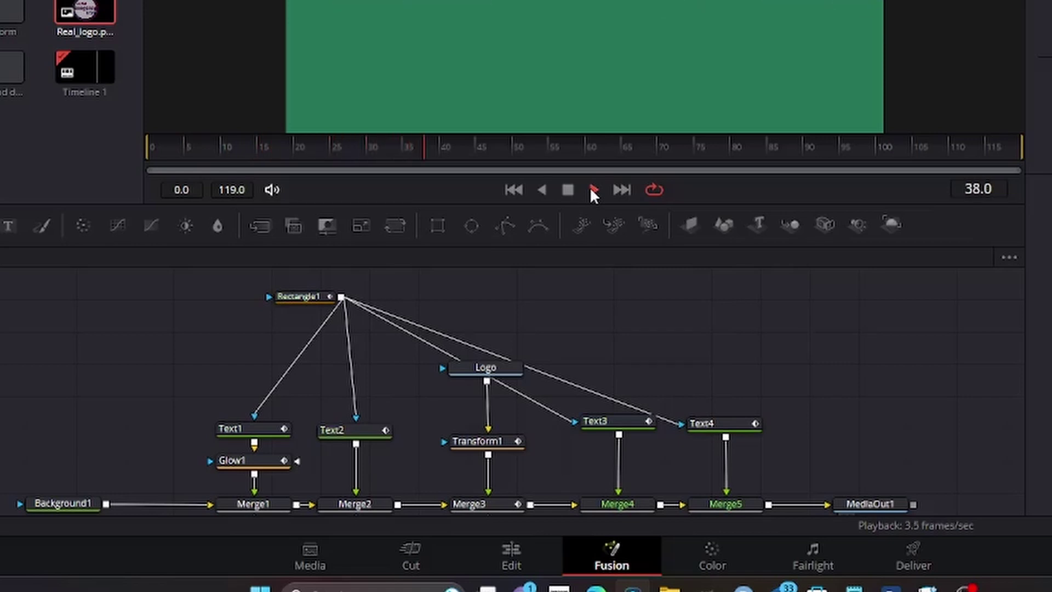
- Disconnect Background1 from Merge1 and replay the animation from the start over a transparent background
{"action": "left_click_drag", "start_coordinate": [568, 203], "coordinate": [526, 118]}
{"action": "key", "text": "space"}
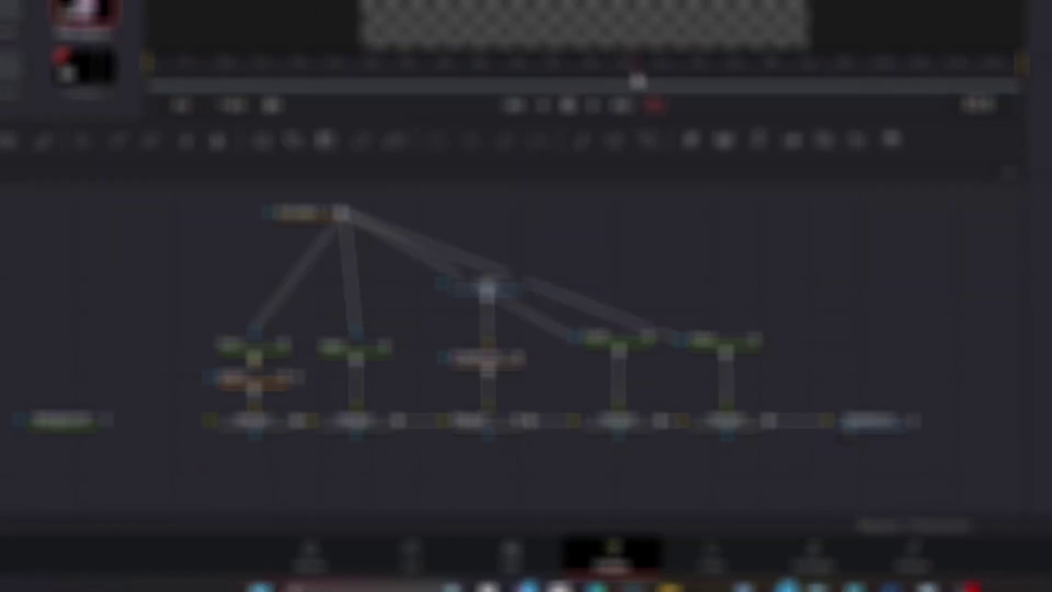
{"action": "left_click_drag", "start_coordinate": [637, 81], "coordinate": [158, 105]}
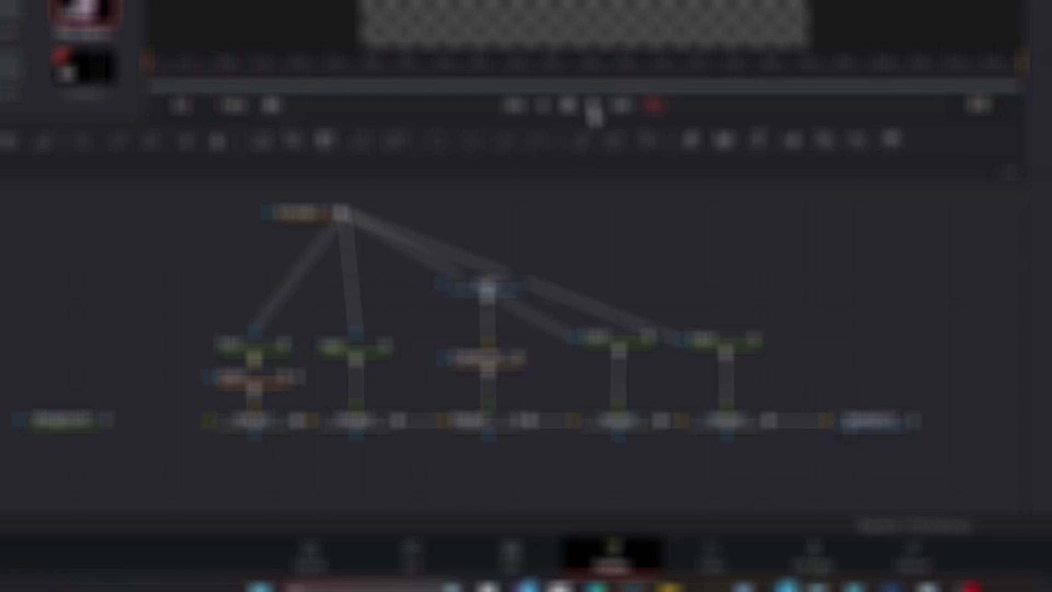
{"action": "left_click", "coordinate": [592, 107]}
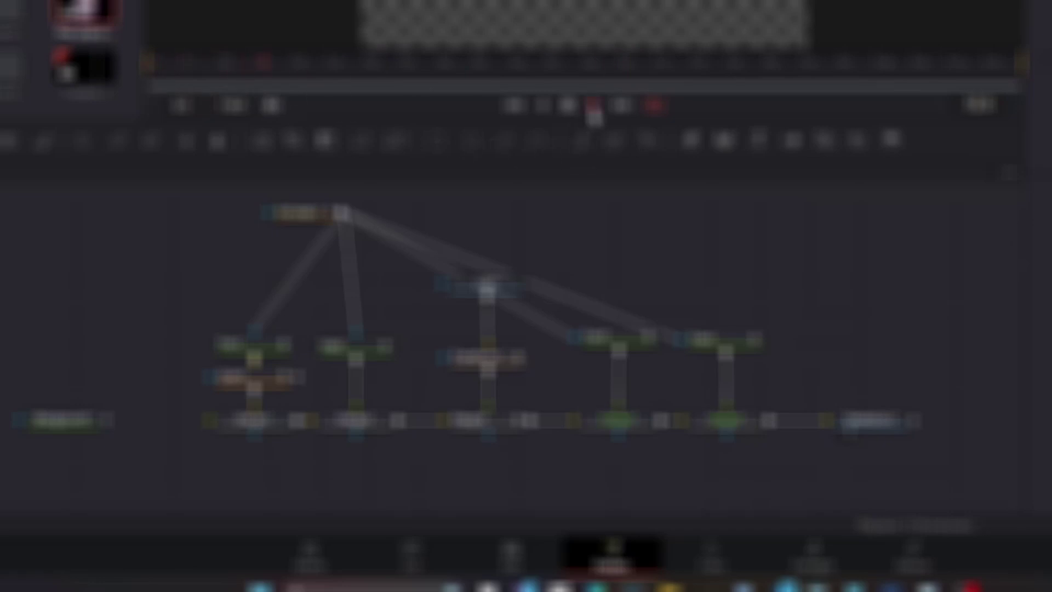